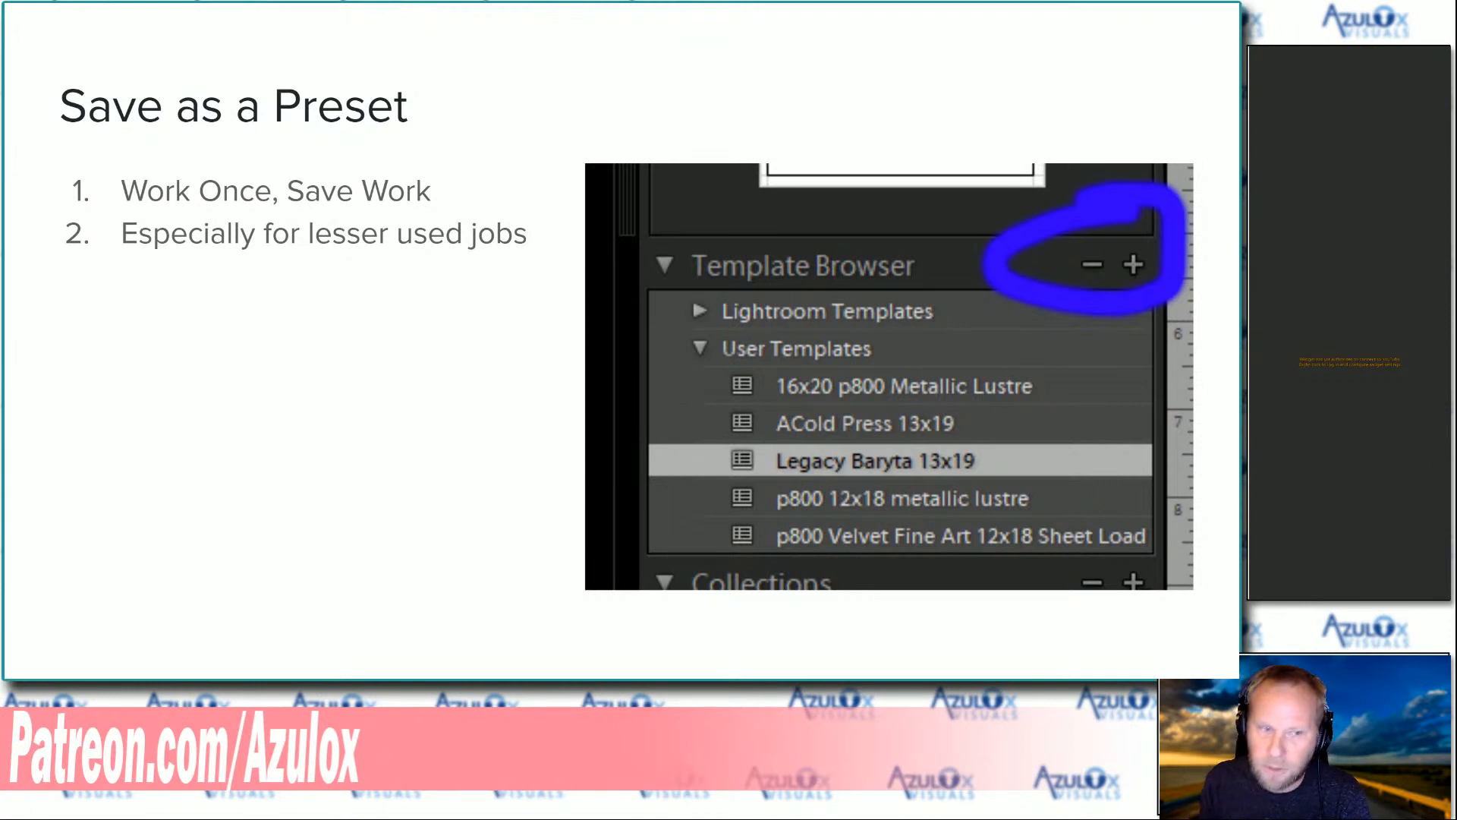
Advance to the final slide, exit the slideshow, and switch to Lightroom Classic
{"action": "key", "text": "Right"}
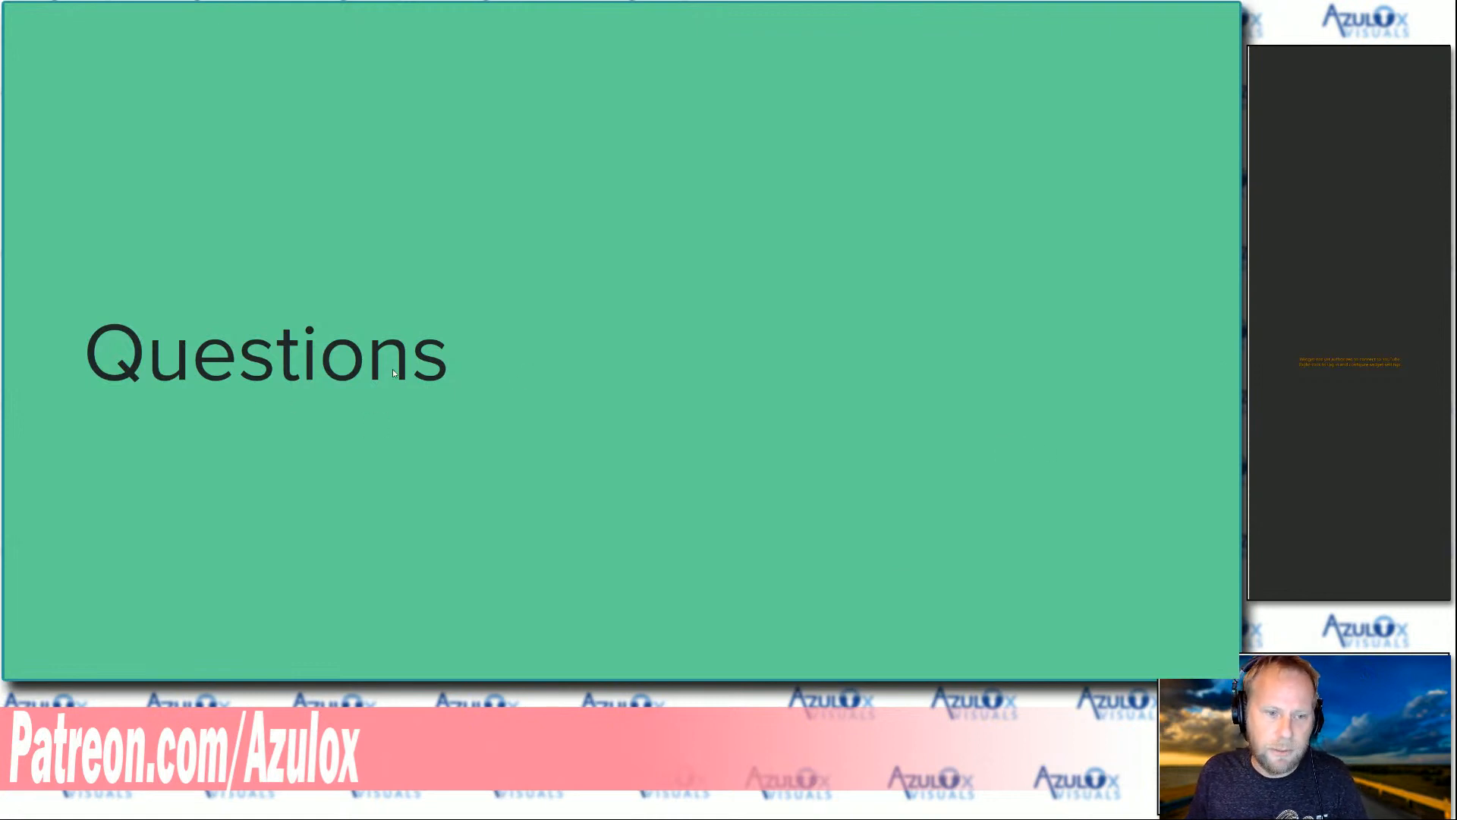
{"action": "key", "text": "Escape"}
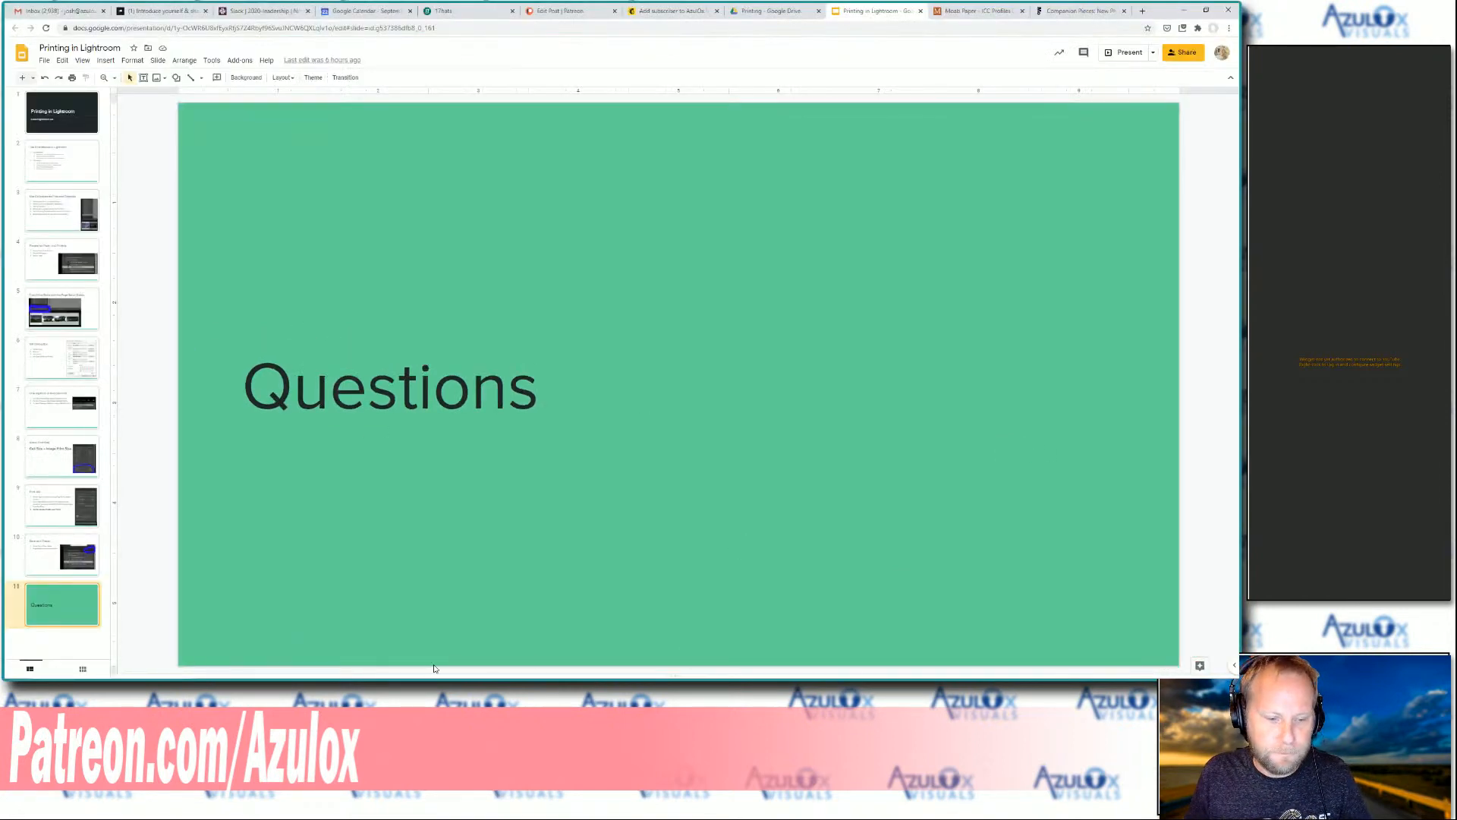
{"action": "key", "text": "alt+Tab"}
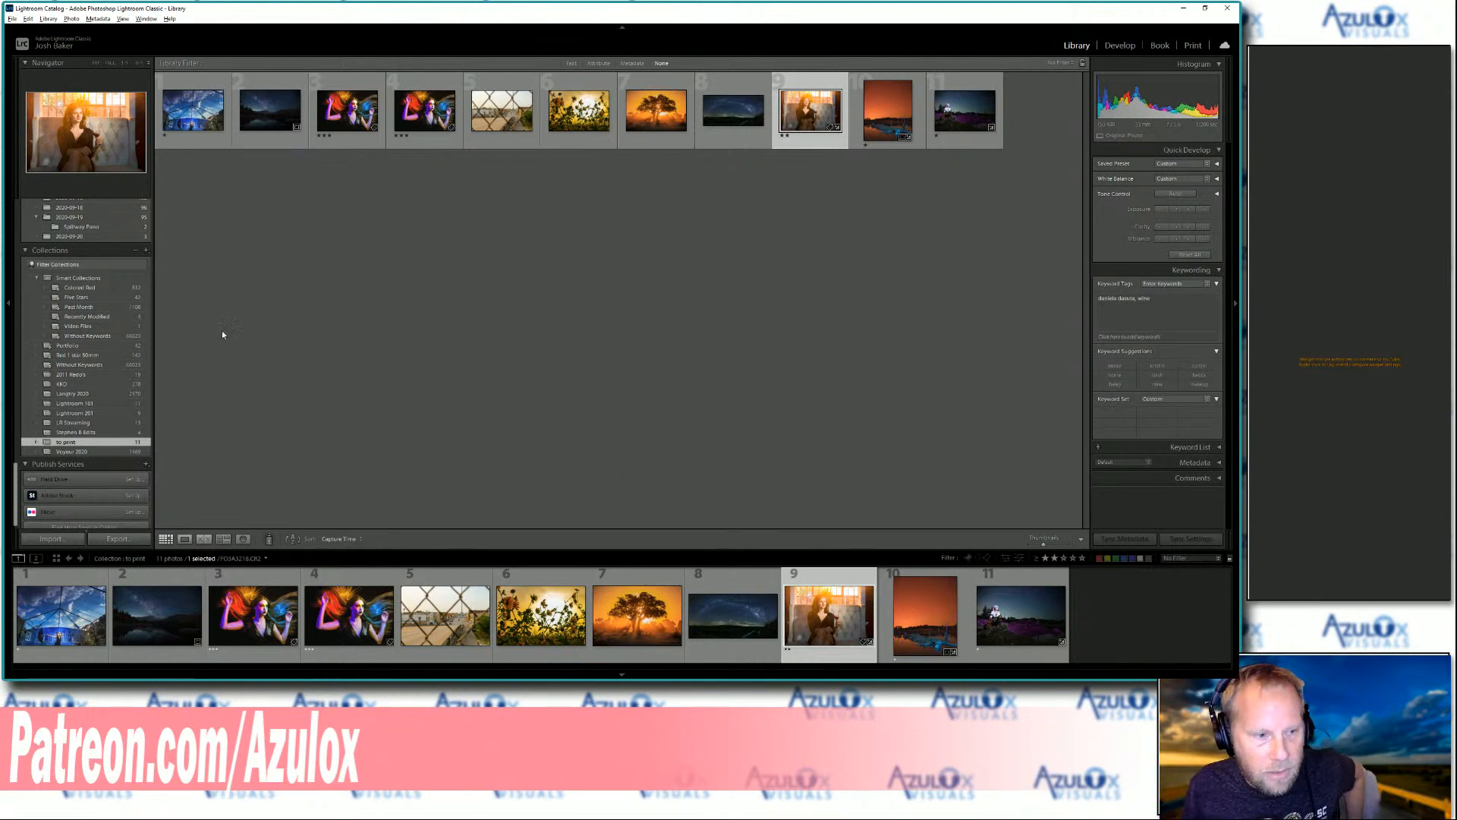
Open SpillwayPanorama2.psb from the Spillway Pano folder in Loupe view with its capture date and pixel dimensions overlaid
{"action": "left_click", "coordinate": [65, 229]}
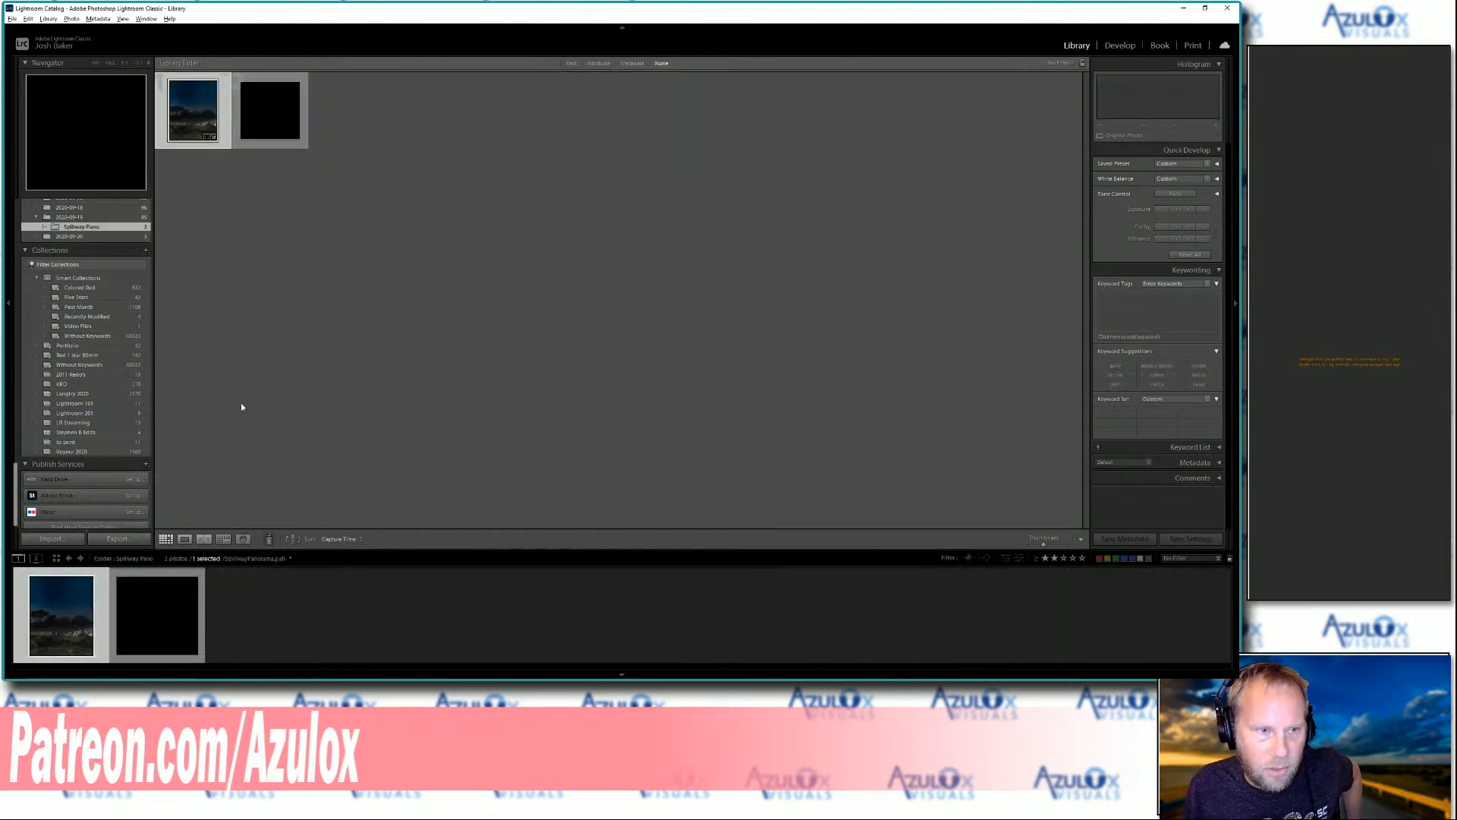
{"action": "double_click", "coordinate": [55, 638]}
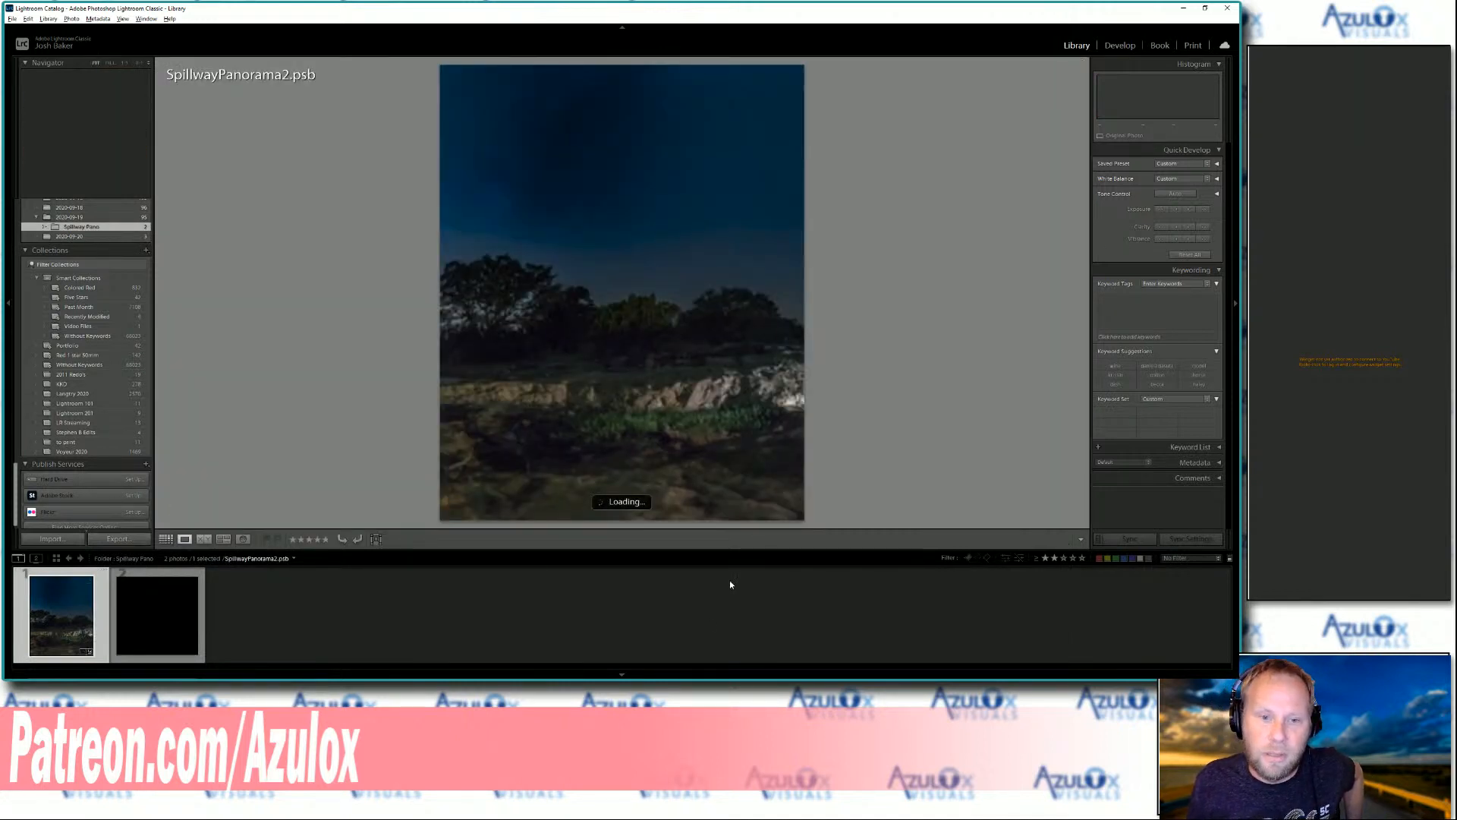
{"action": "key", "text": "i"}
{"action": "key", "text": "i"}
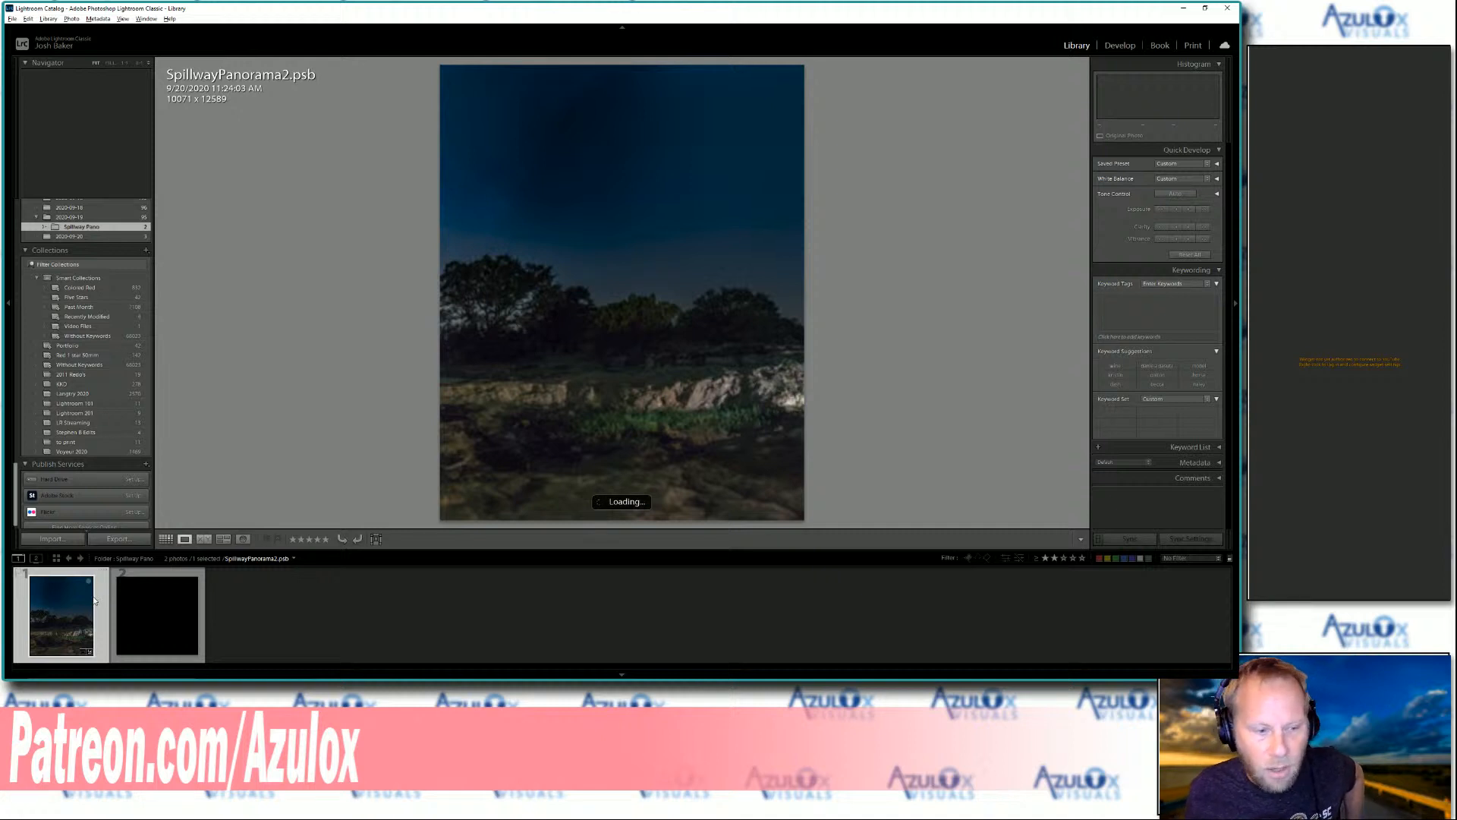
Add the SpillwayPanorama2.psb photo to the to print collection and open that collection
{"action": "left_click_drag", "start_coordinate": [59, 622], "coordinate": [72, 430]}
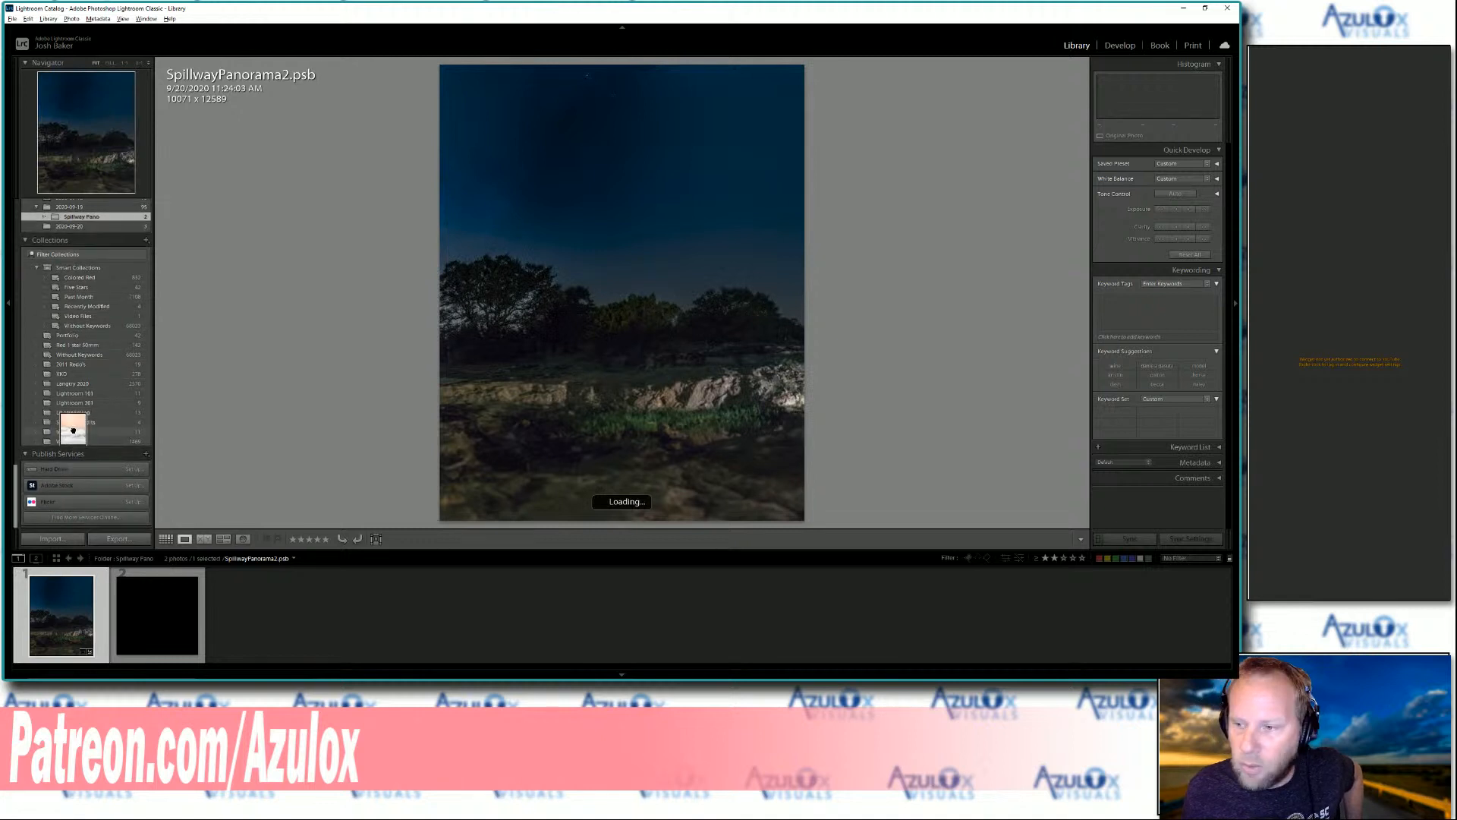
{"action": "left_click_drag", "start_coordinate": [73, 430], "coordinate": [73, 431]}
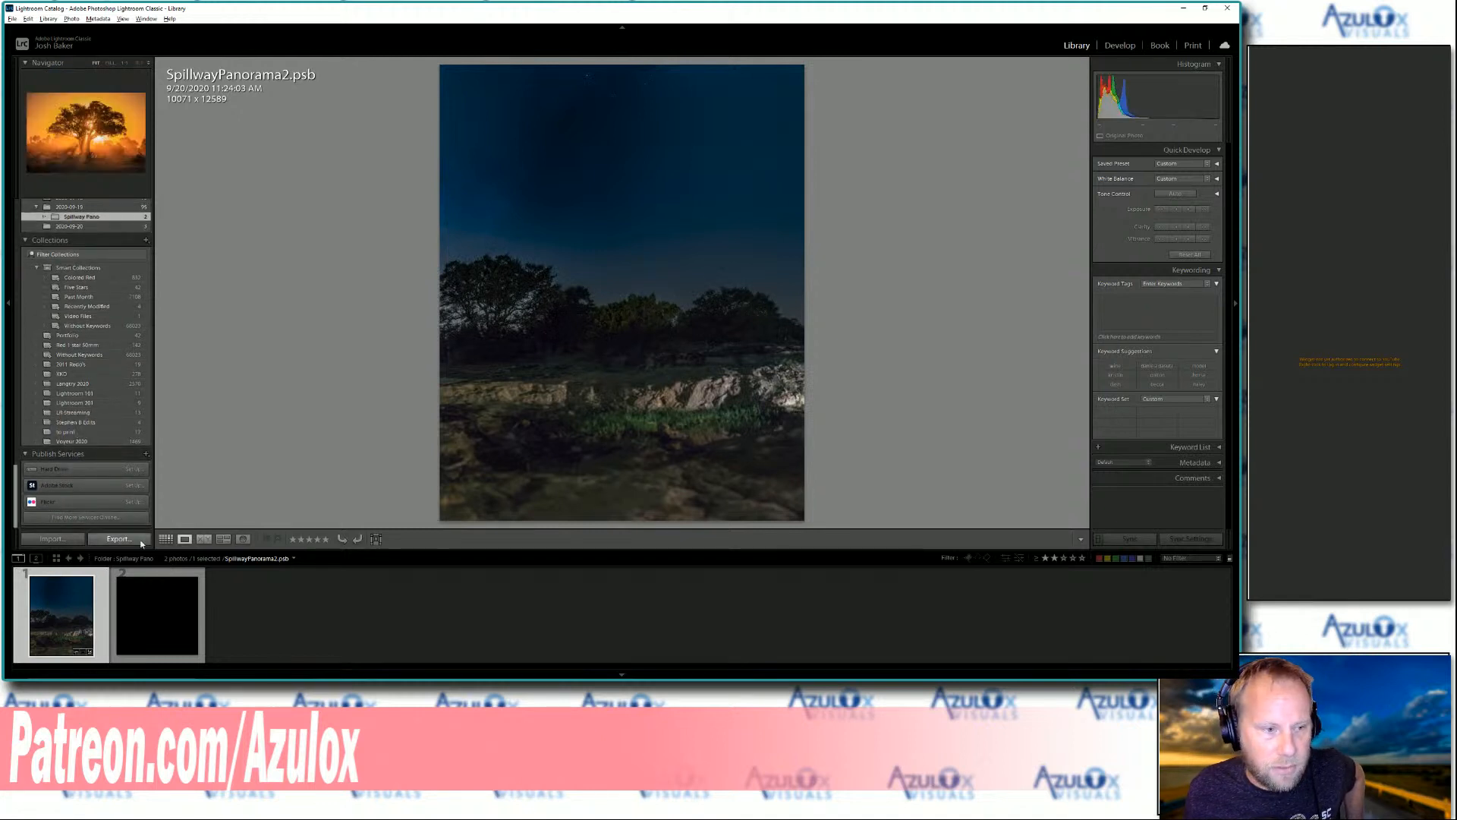
{"action": "left_click", "coordinate": [64, 433]}
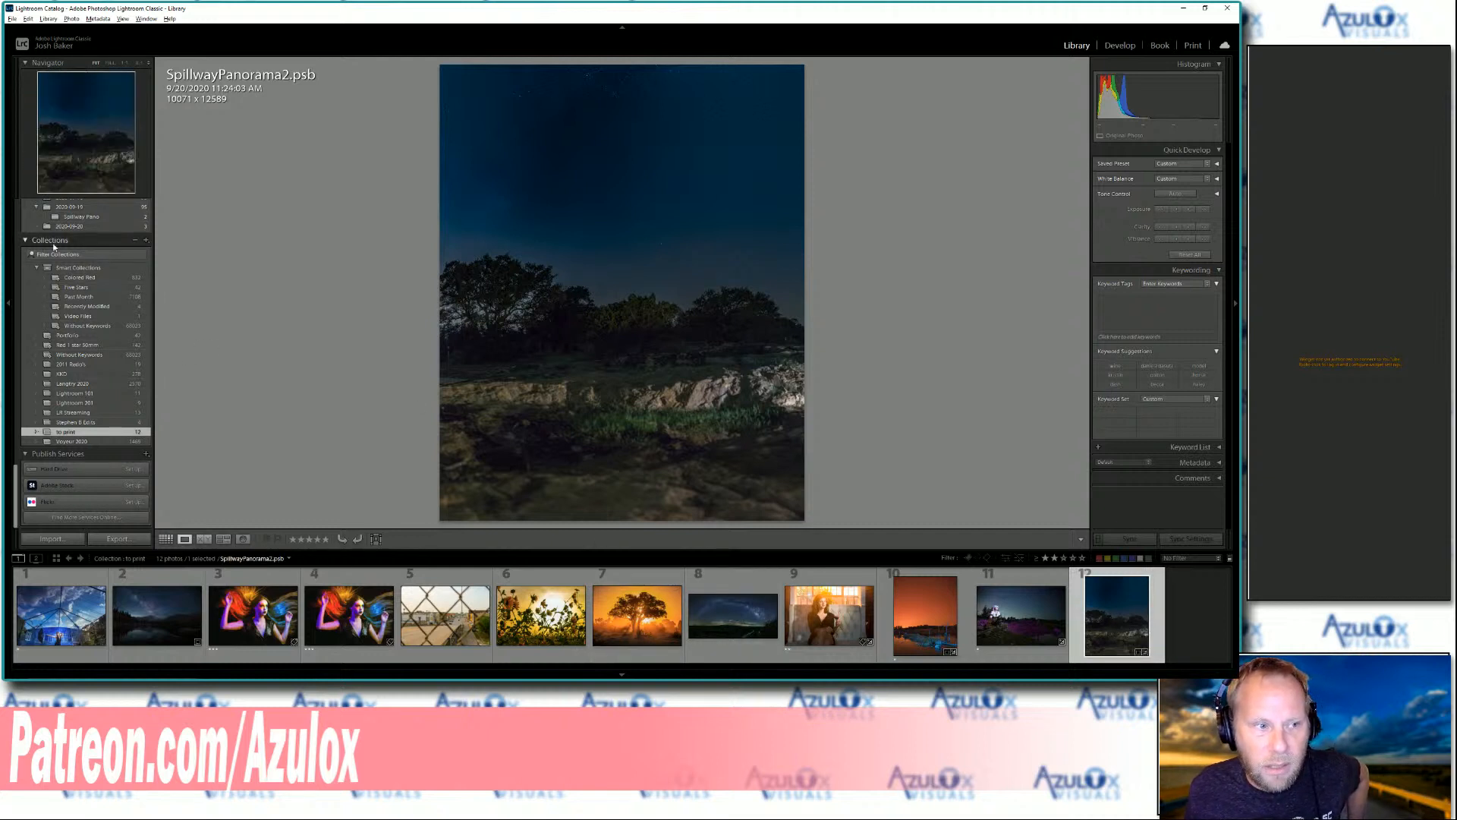
Start a smart collection named Print Smart with a rule for ratings greater than or equal to five stars
{"action": "left_click", "coordinate": [145, 241]}
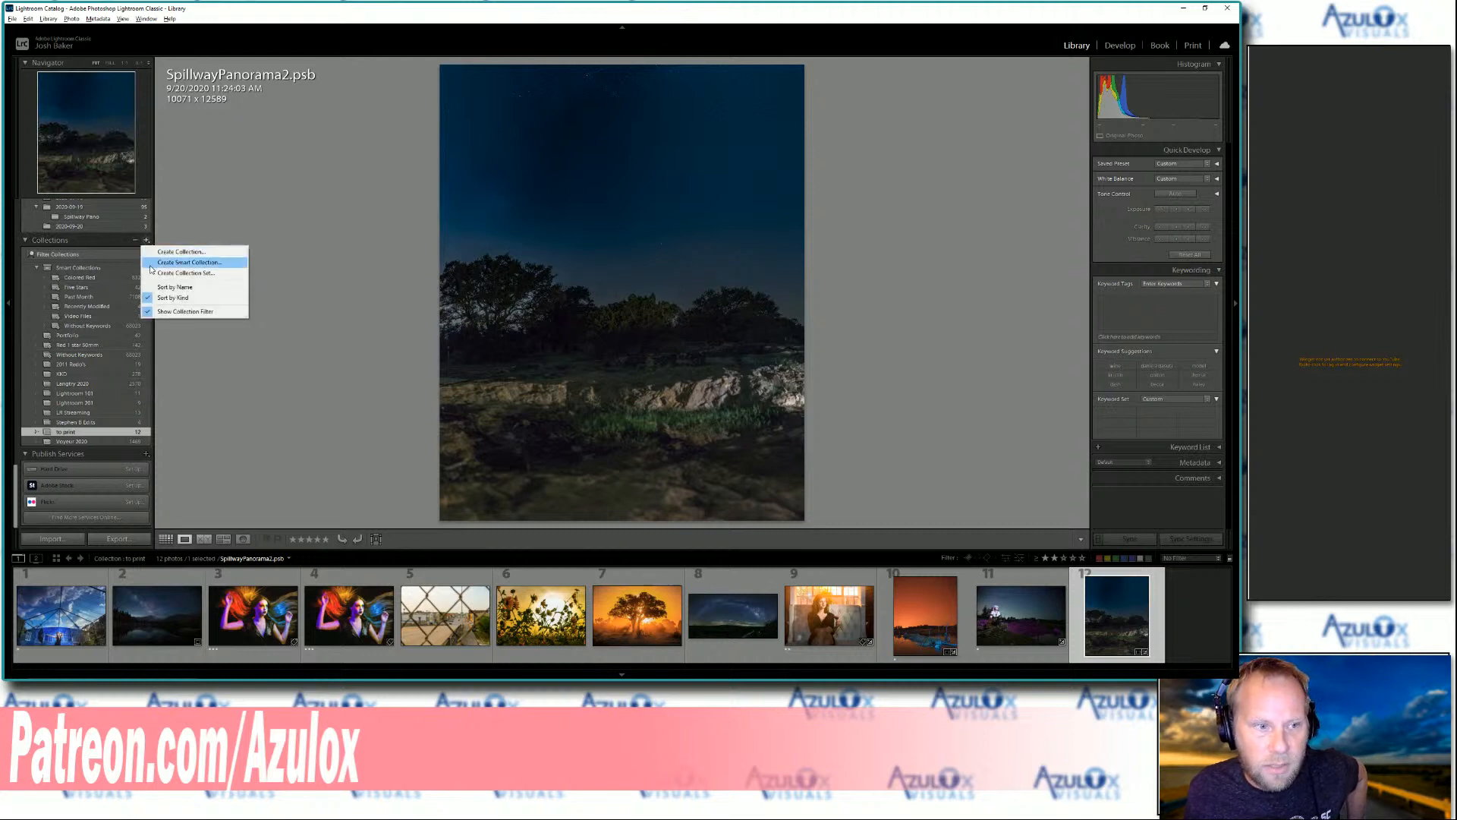
{"action": "left_click", "coordinate": [151, 264]}
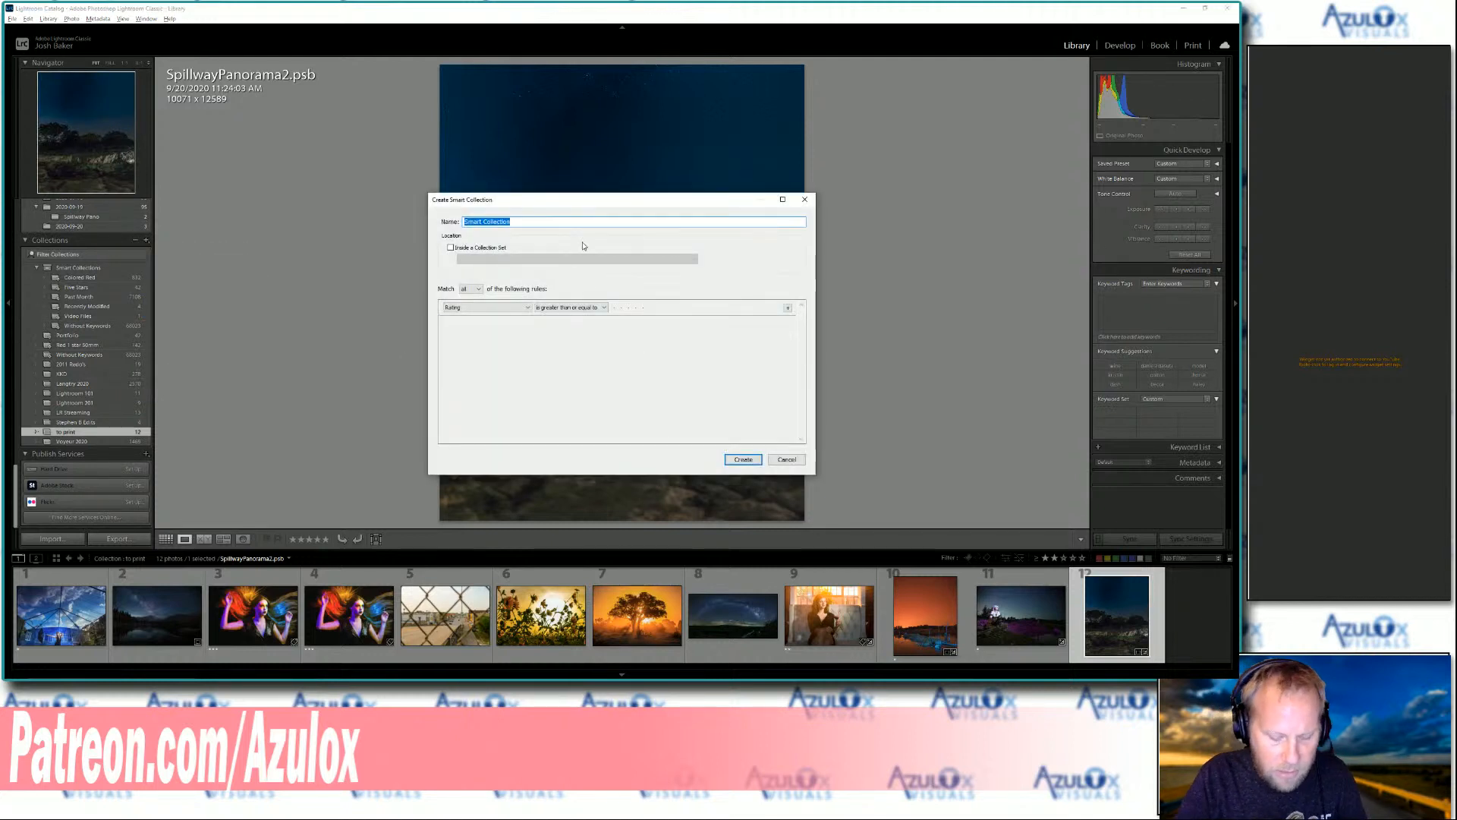
{"action": "type", "text": "Print Smart"}
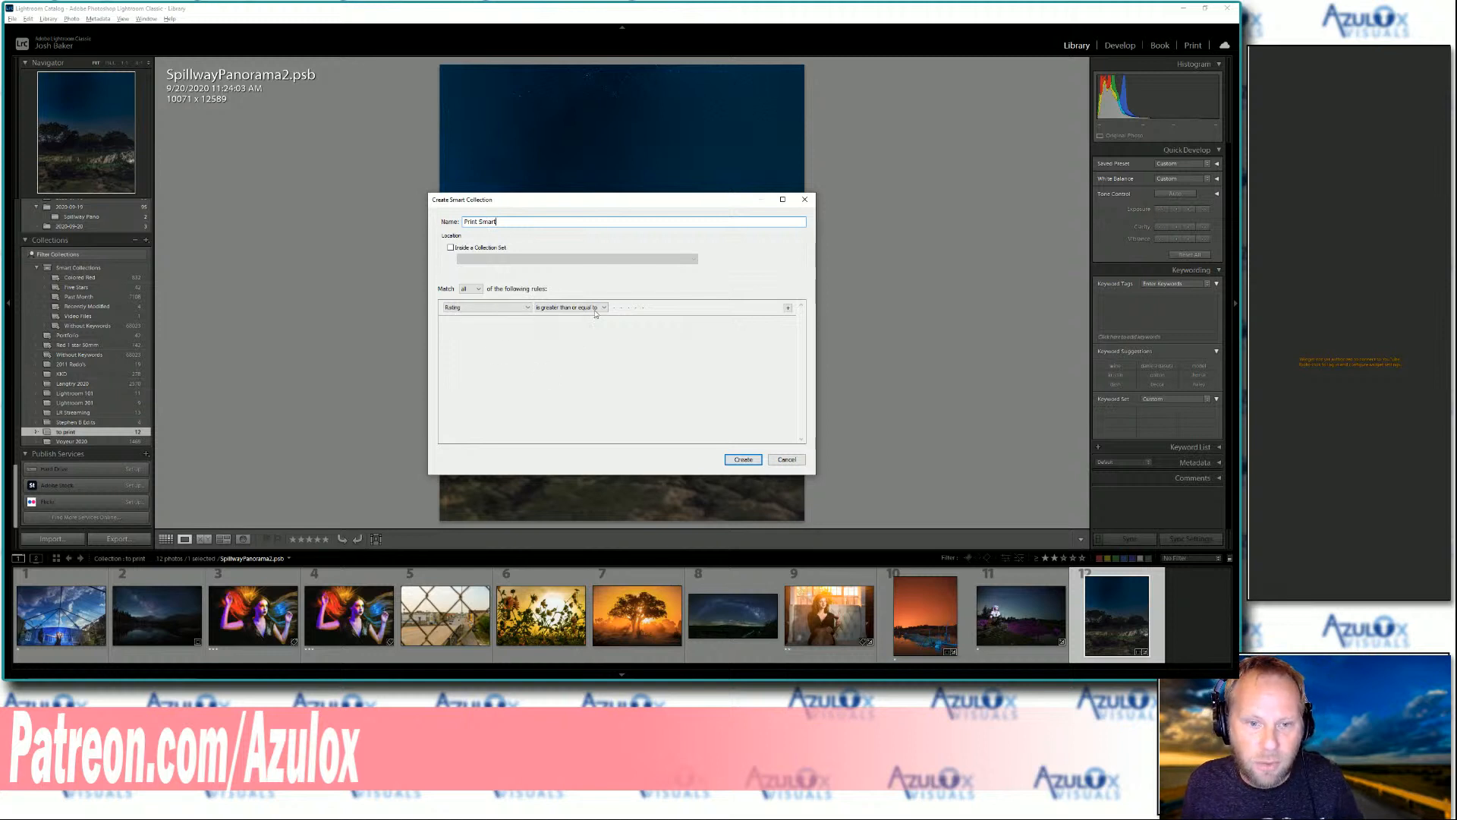
{"action": "left_click", "coordinate": [643, 308]}
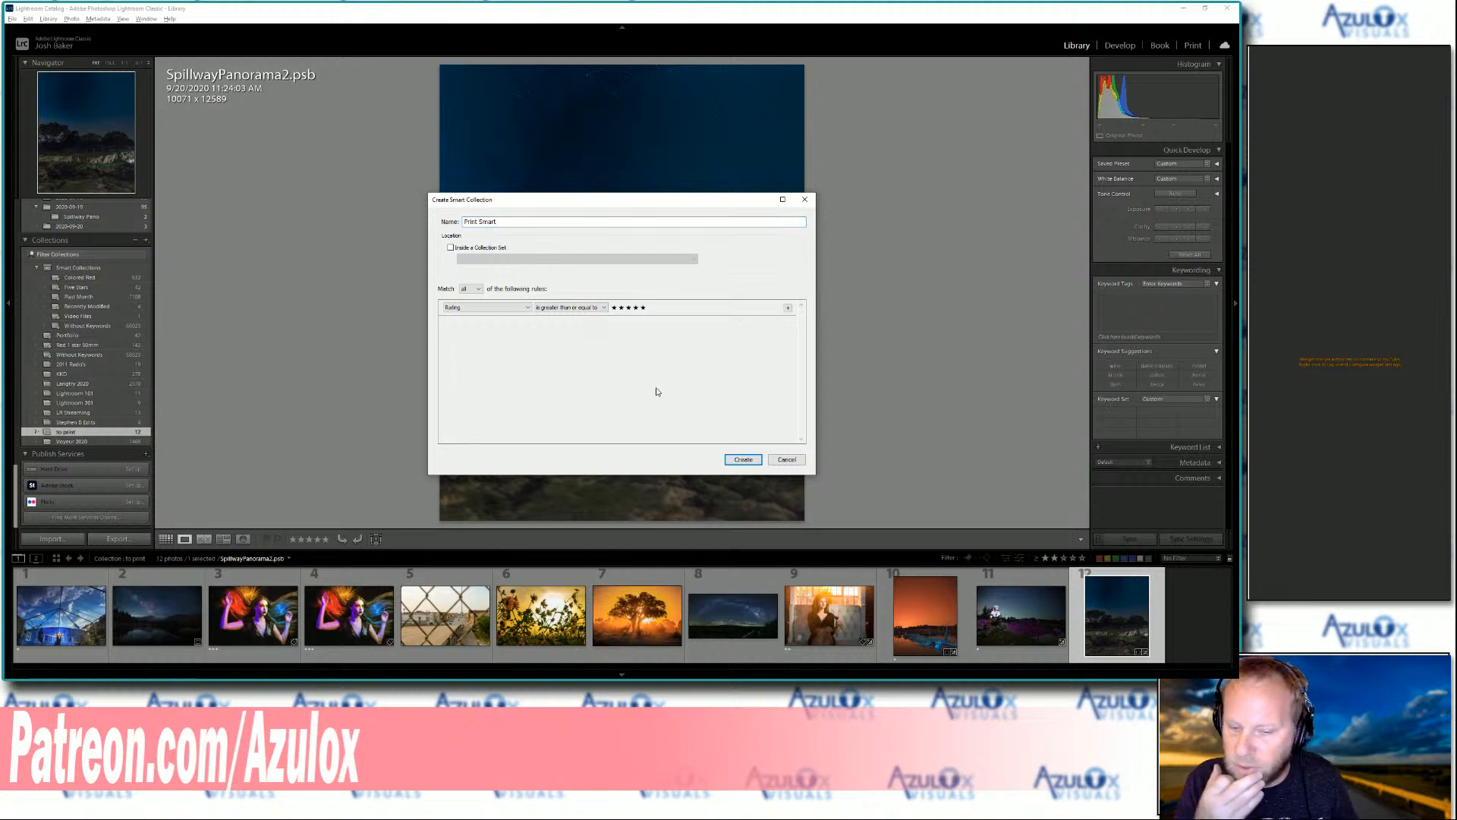
Add a second rule to the smart collection matching photos whose label color is red
{"action": "left_click", "coordinate": [788, 309]}
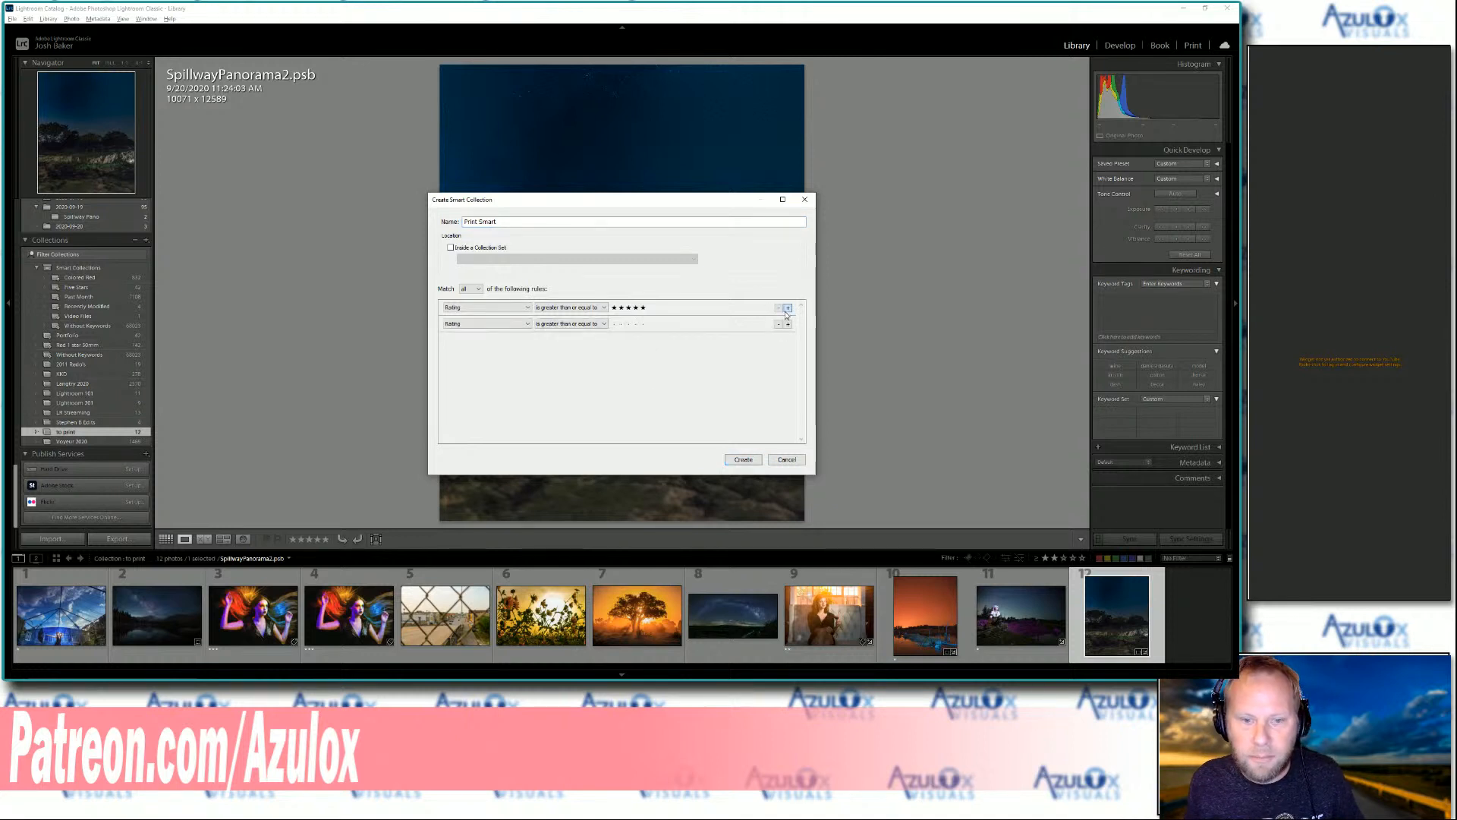
{"action": "left_click", "coordinate": [514, 325]}
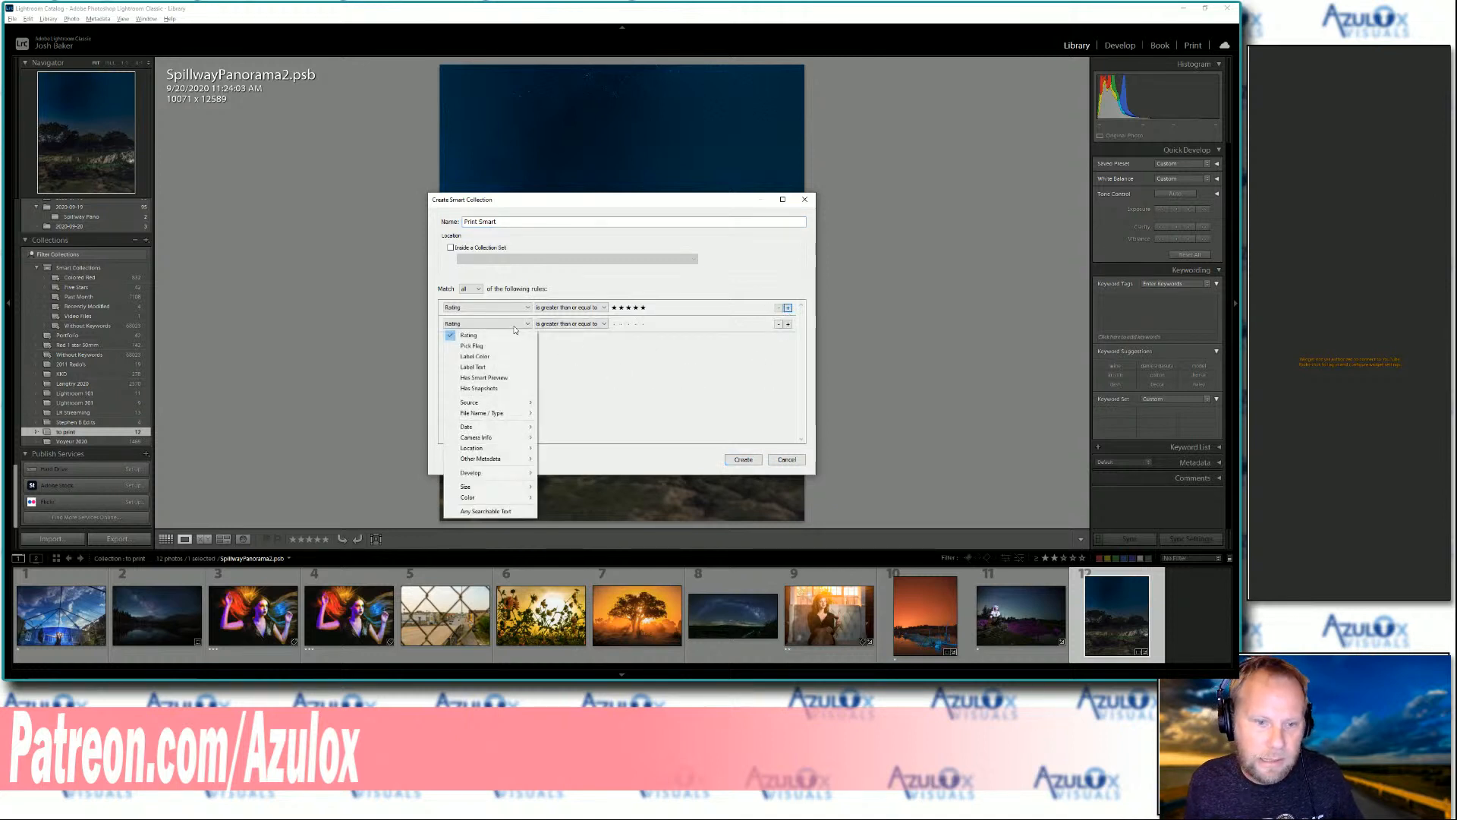
{"action": "left_click", "coordinate": [496, 356]}
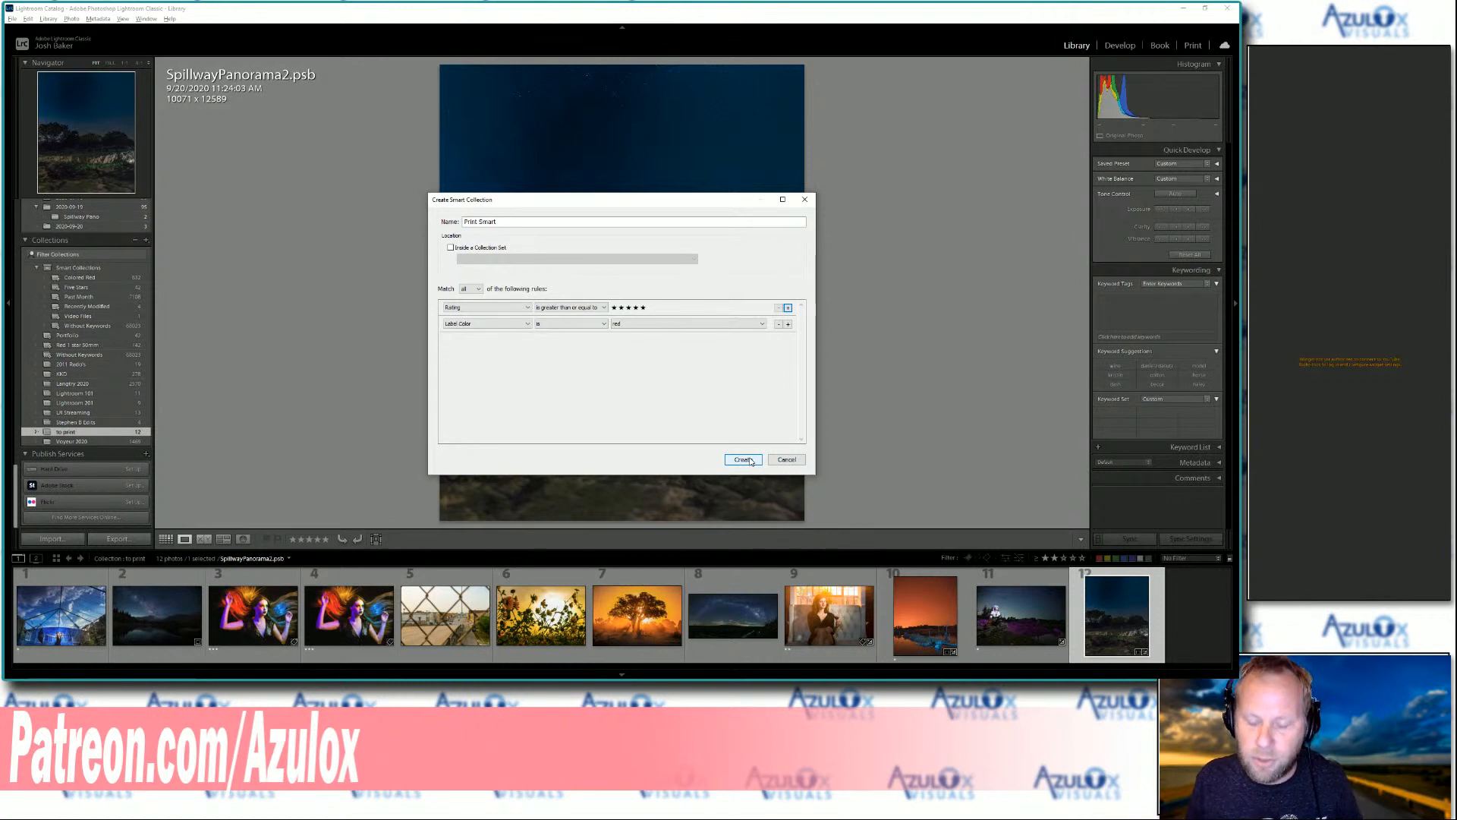
Browse the file name and type criteria available for the second rule, and discard the smart collection
{"action": "left_click", "coordinate": [497, 324]}
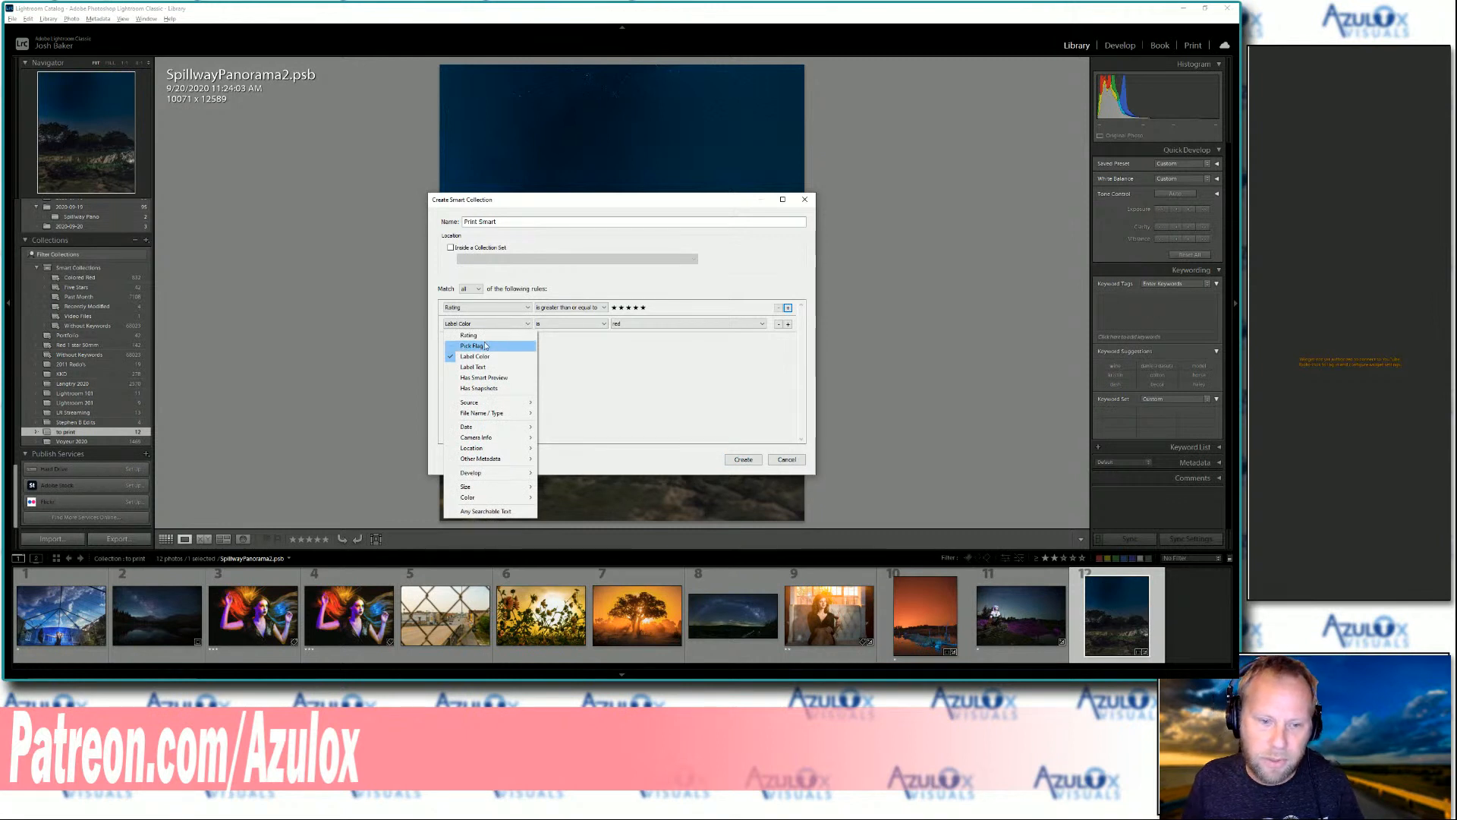
{"action": "mouse_move", "coordinate": [485, 416]}
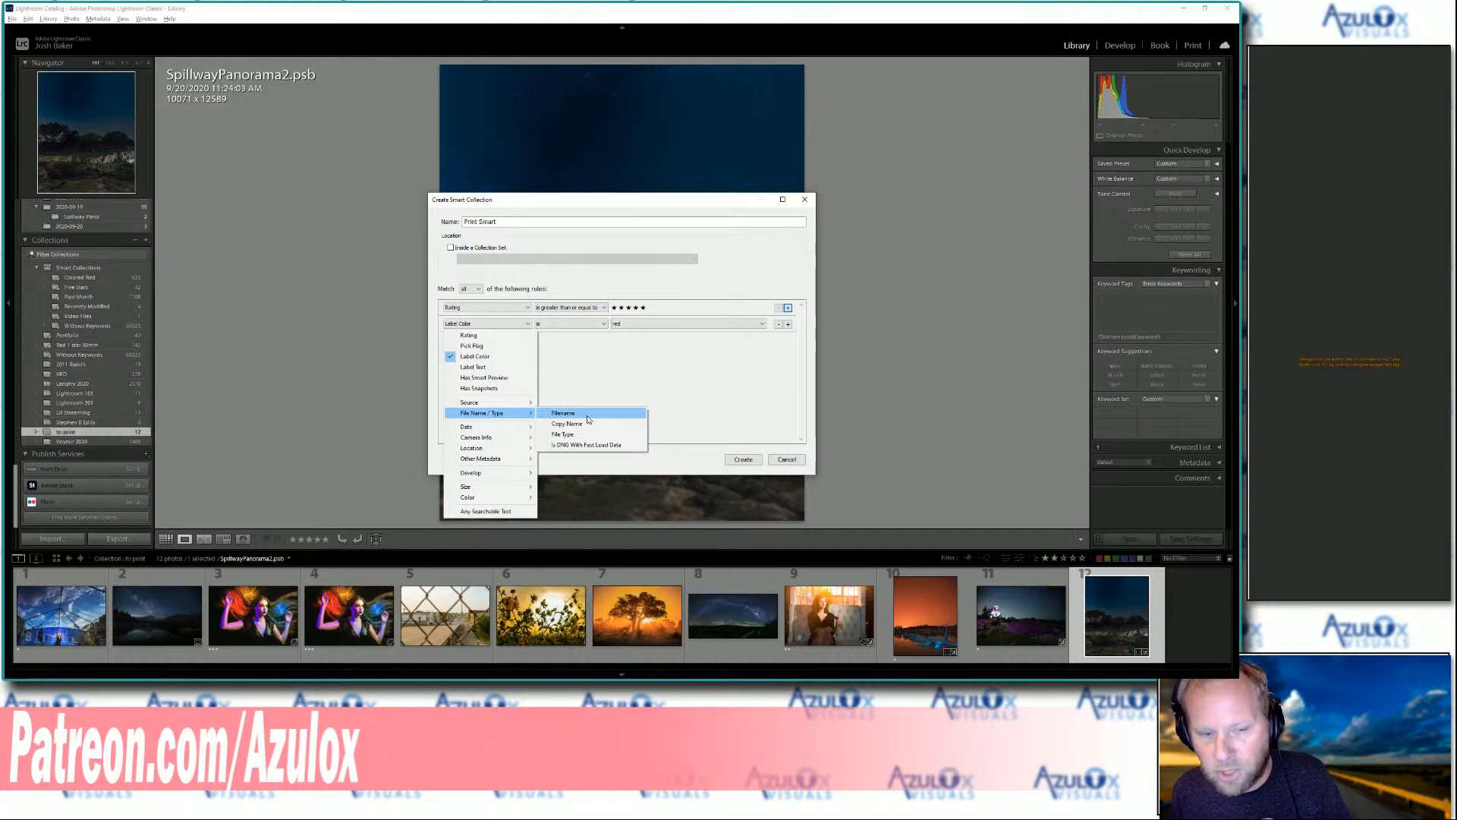
{"action": "left_click", "coordinate": [631, 371]}
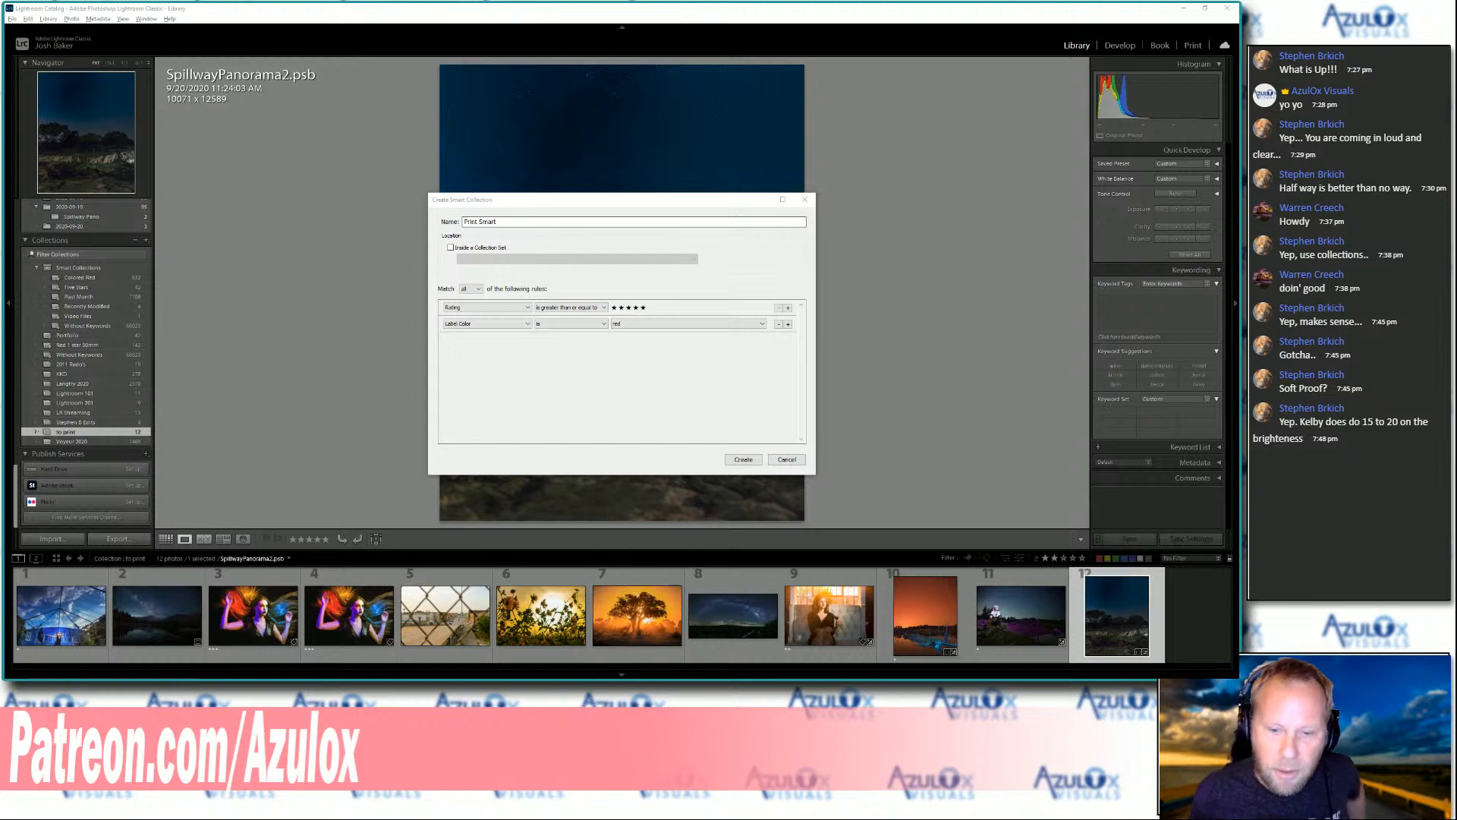
{"action": "left_click", "coordinate": [787, 460]}
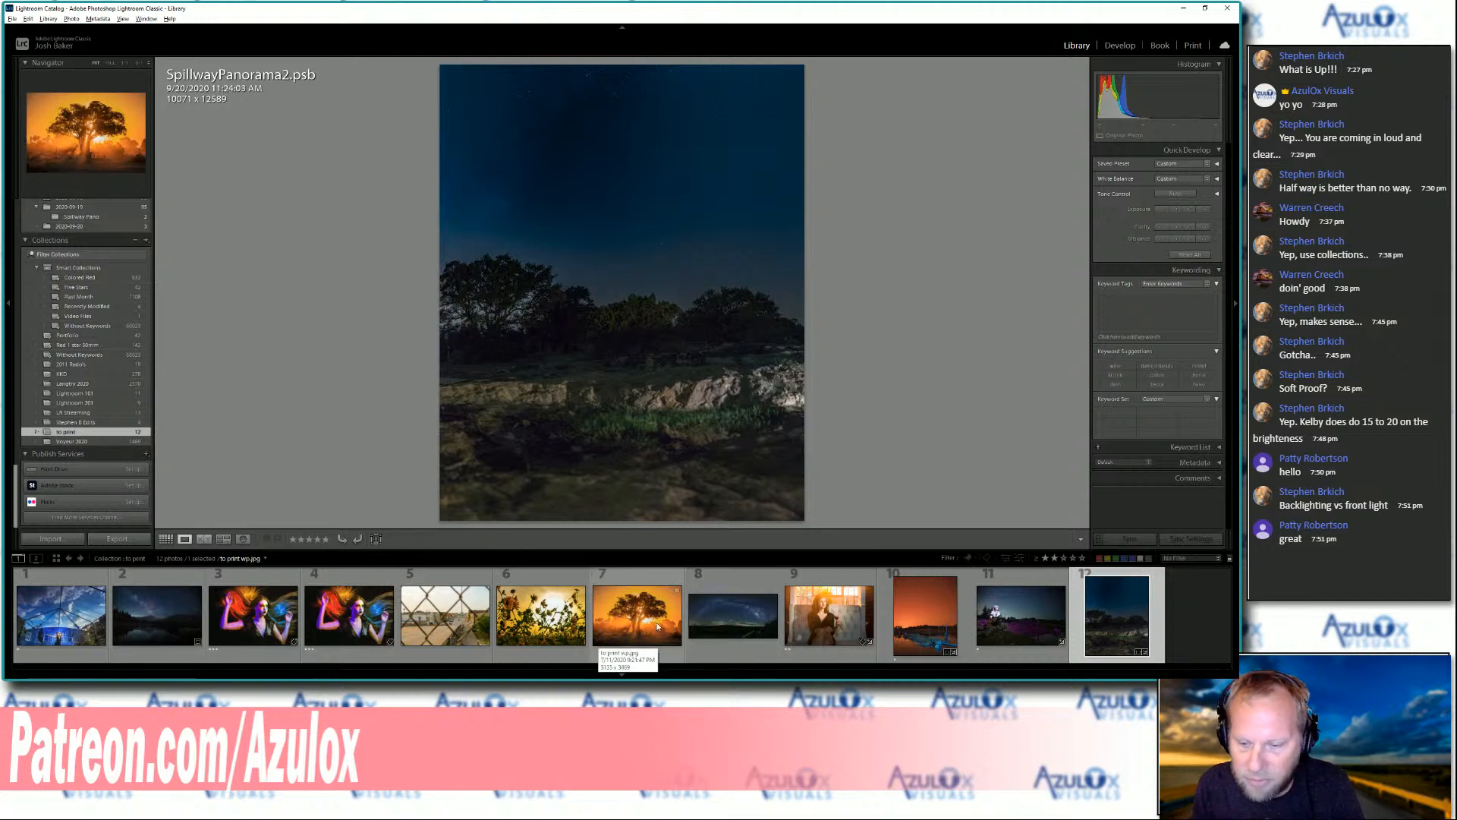
{"action": "right_click", "coordinate": [153, 621]}
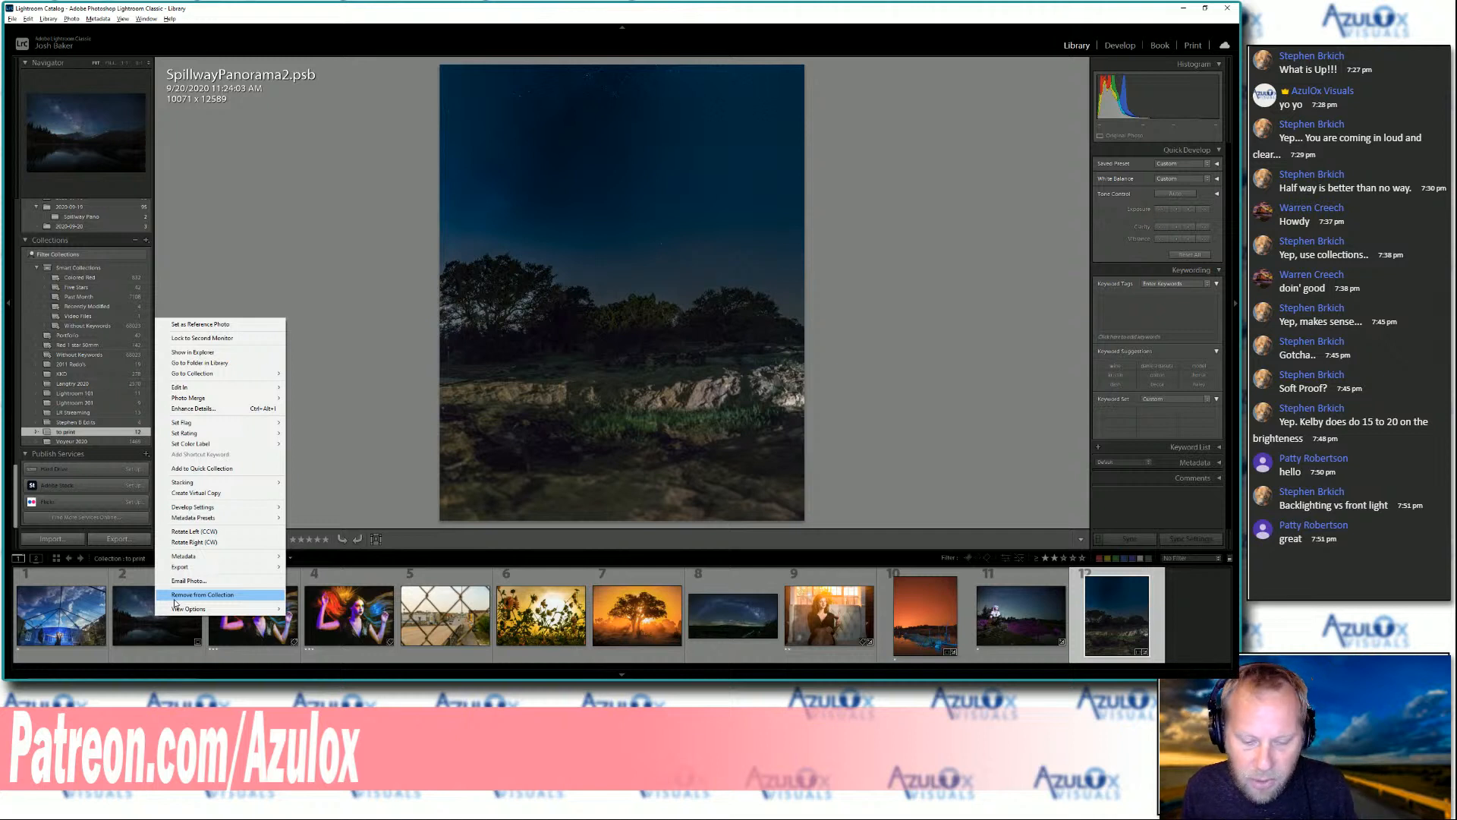
{"action": "left_click", "coordinate": [174, 598]}
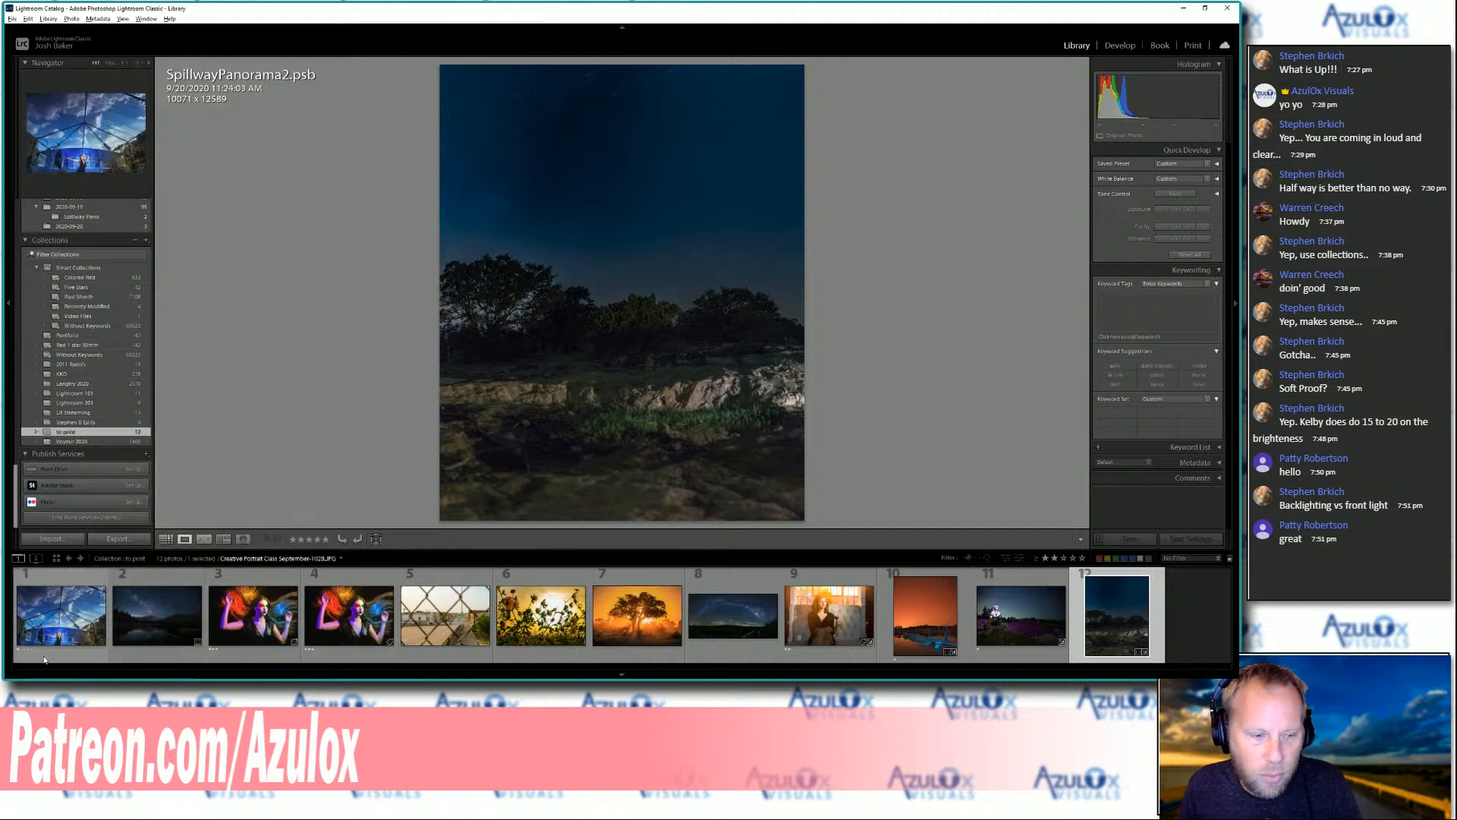
Open the orange night-sky lake photo 1E3A3549.CR3 in the Print module and hide the module picker
{"action": "left_click", "coordinate": [946, 614]}
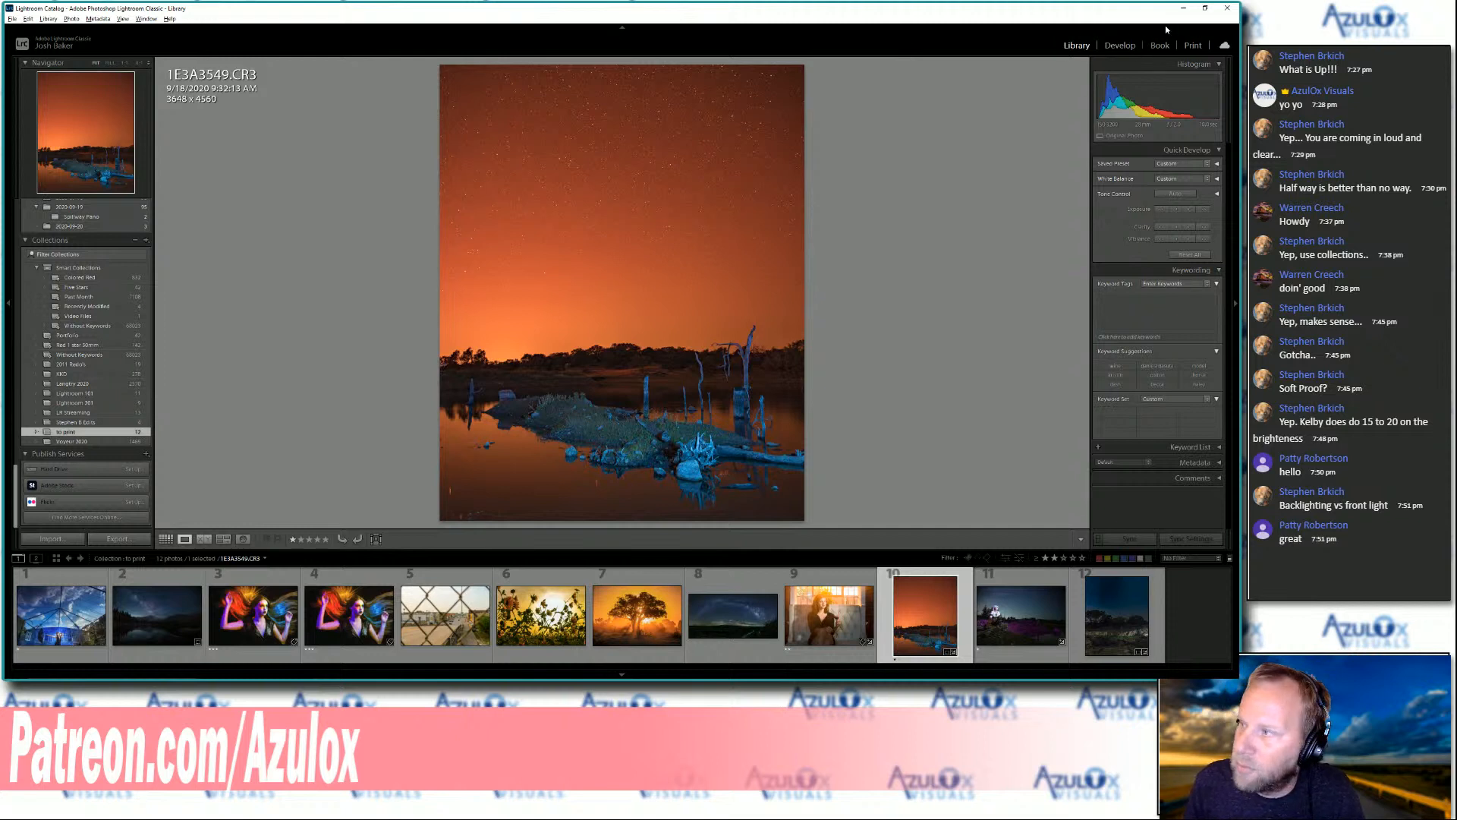
{"action": "right_click", "coordinate": [1055, 47]}
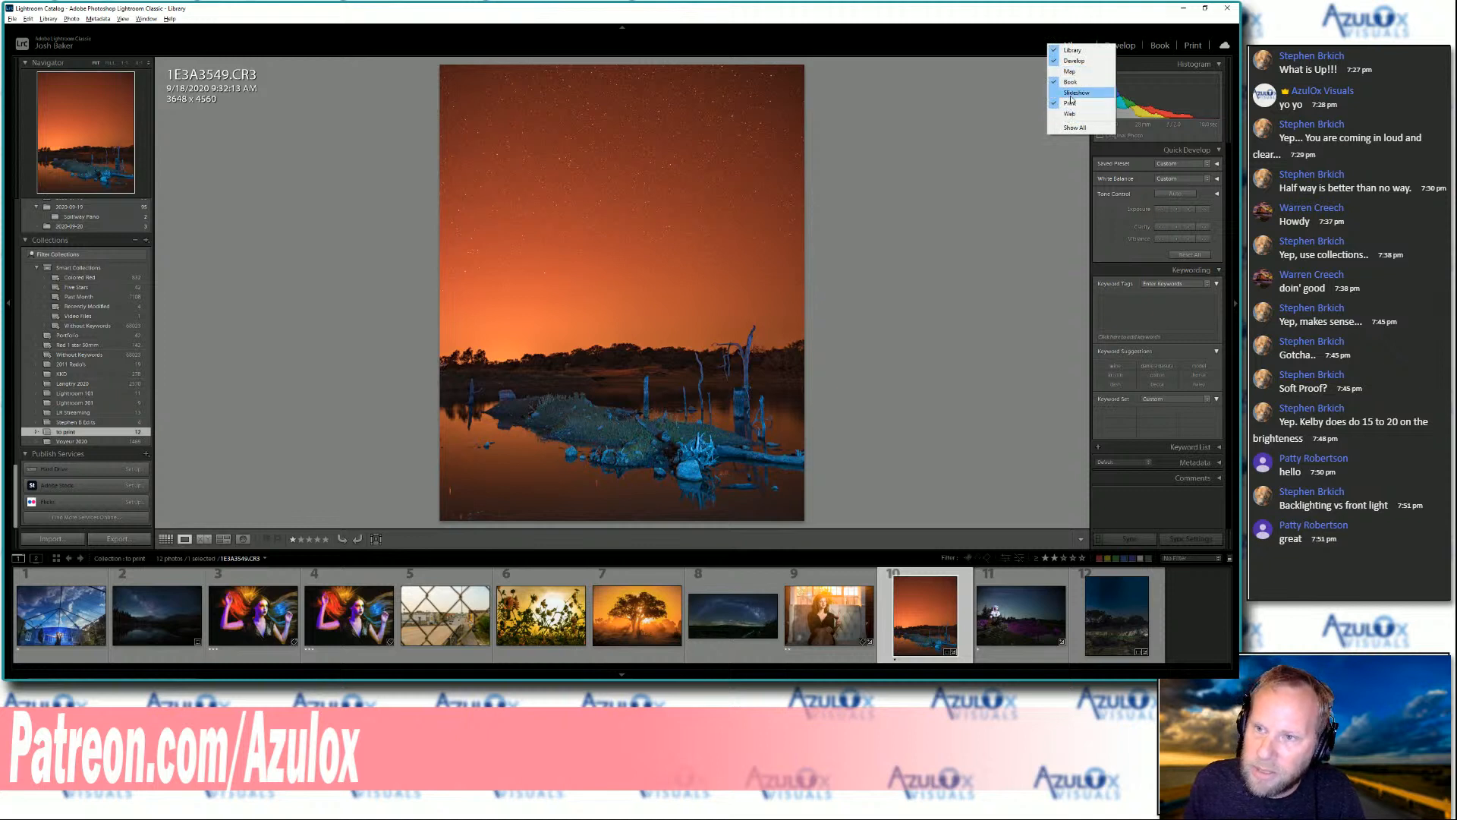
{"action": "left_click", "coordinate": [995, 44]}
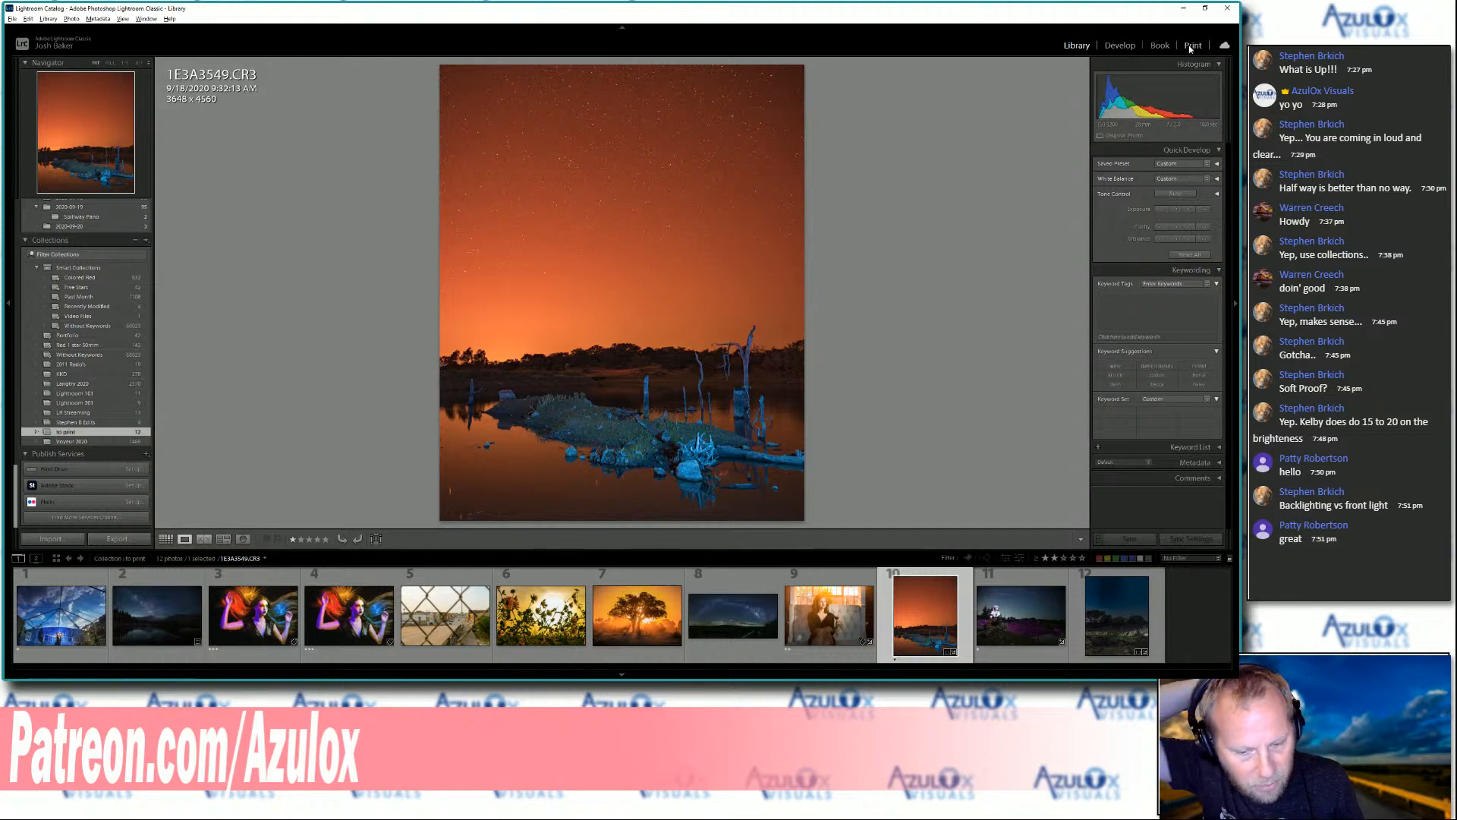
{"action": "left_click", "coordinate": [1189, 44]}
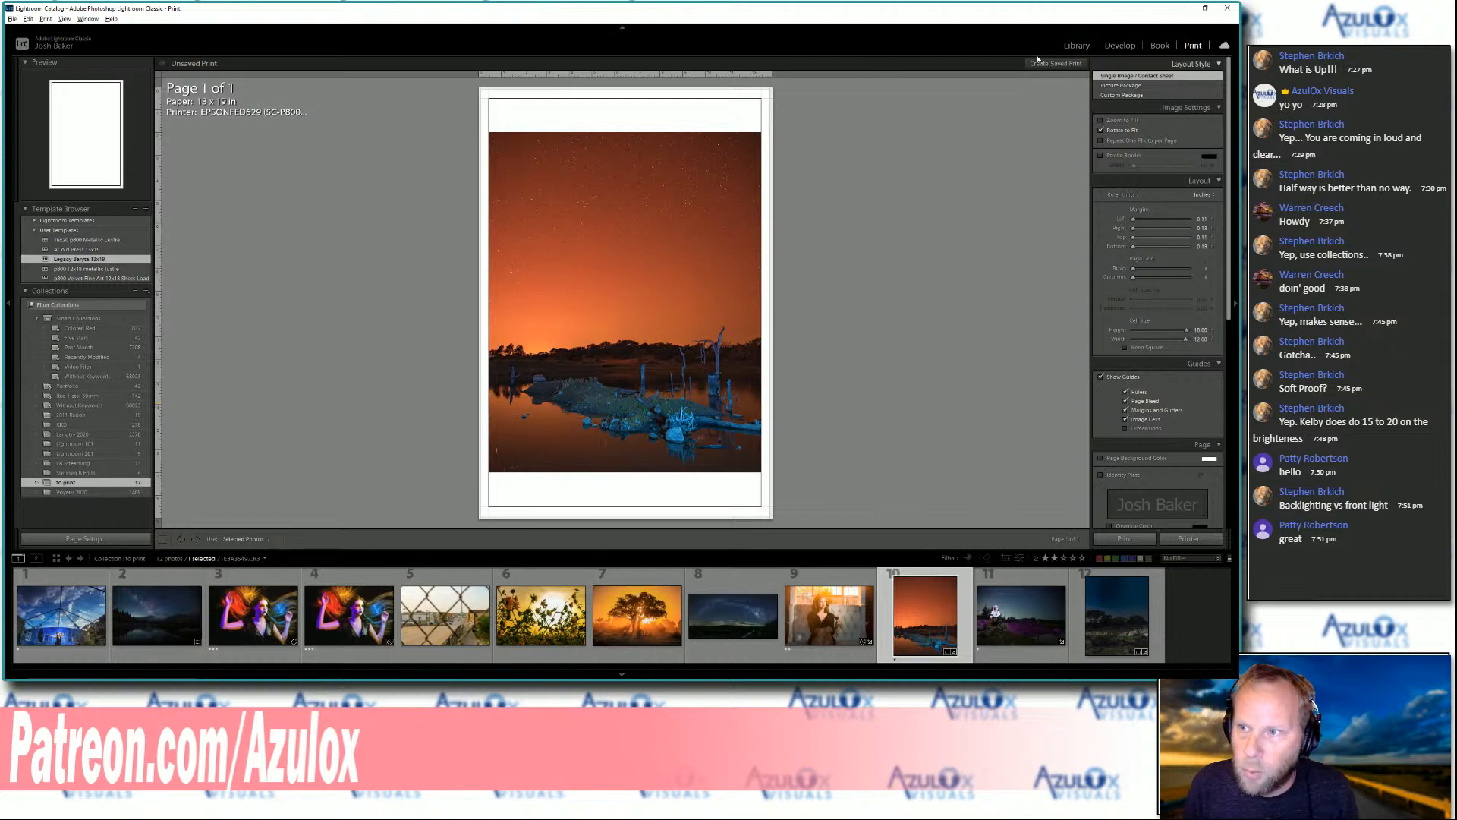
{"action": "left_click", "coordinate": [619, 30]}
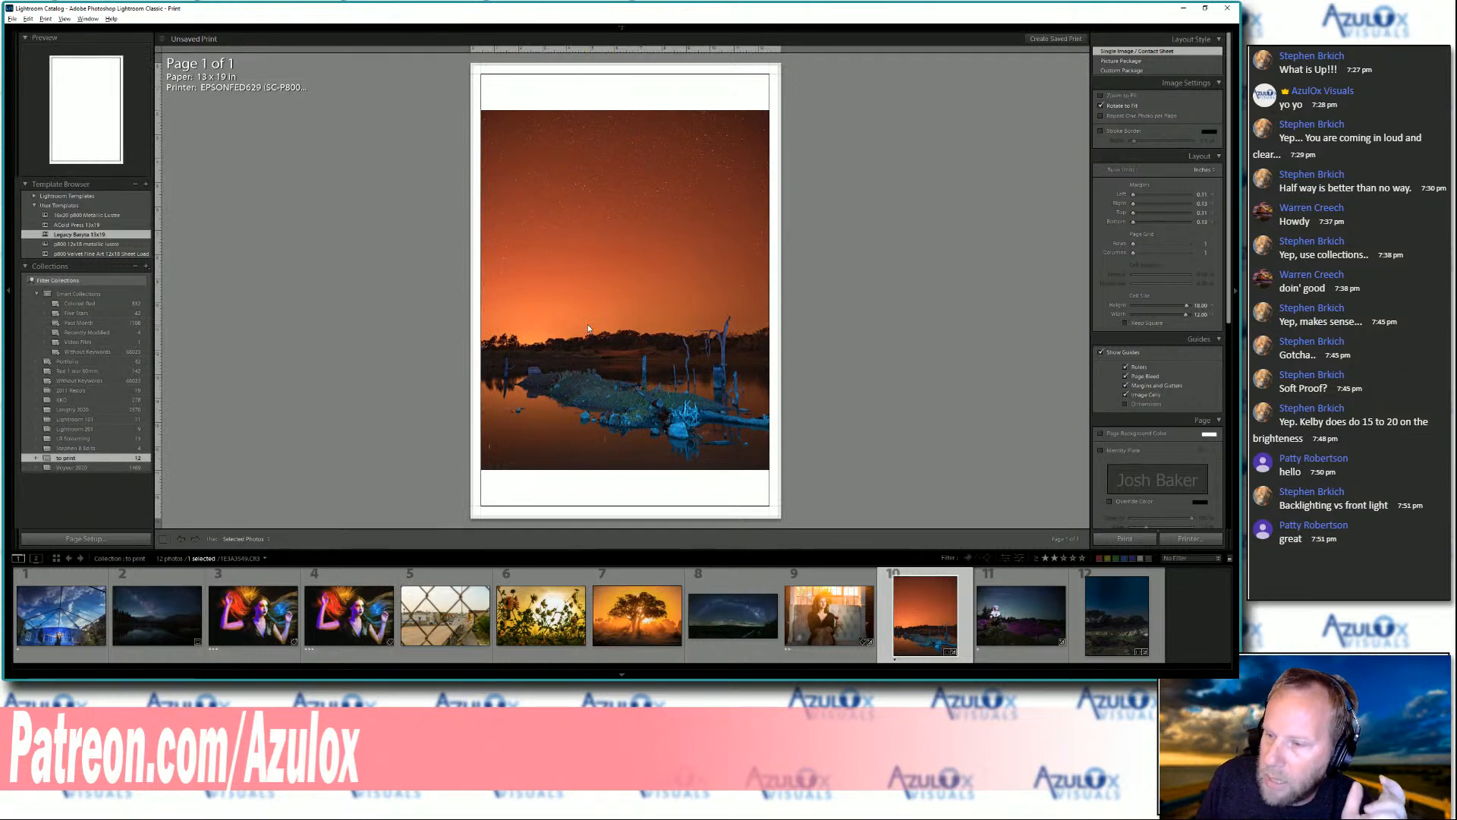
In the page setup for the Epson SC-P800 printer, set the paper size to 17 x 22 in and the source to Sheet
{"action": "left_click", "coordinate": [85, 539]}
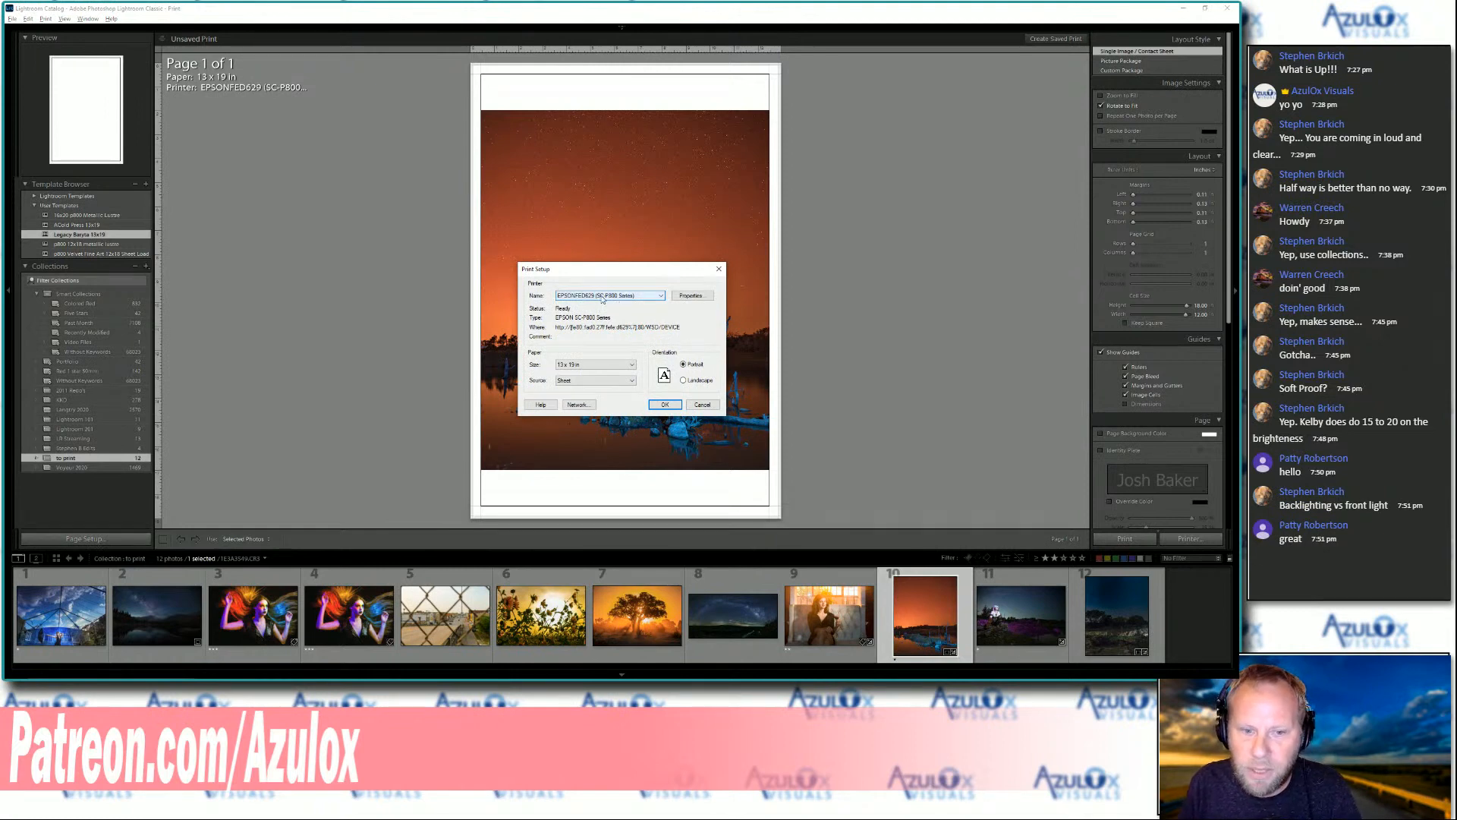
{"action": "left_click", "coordinate": [594, 367]}
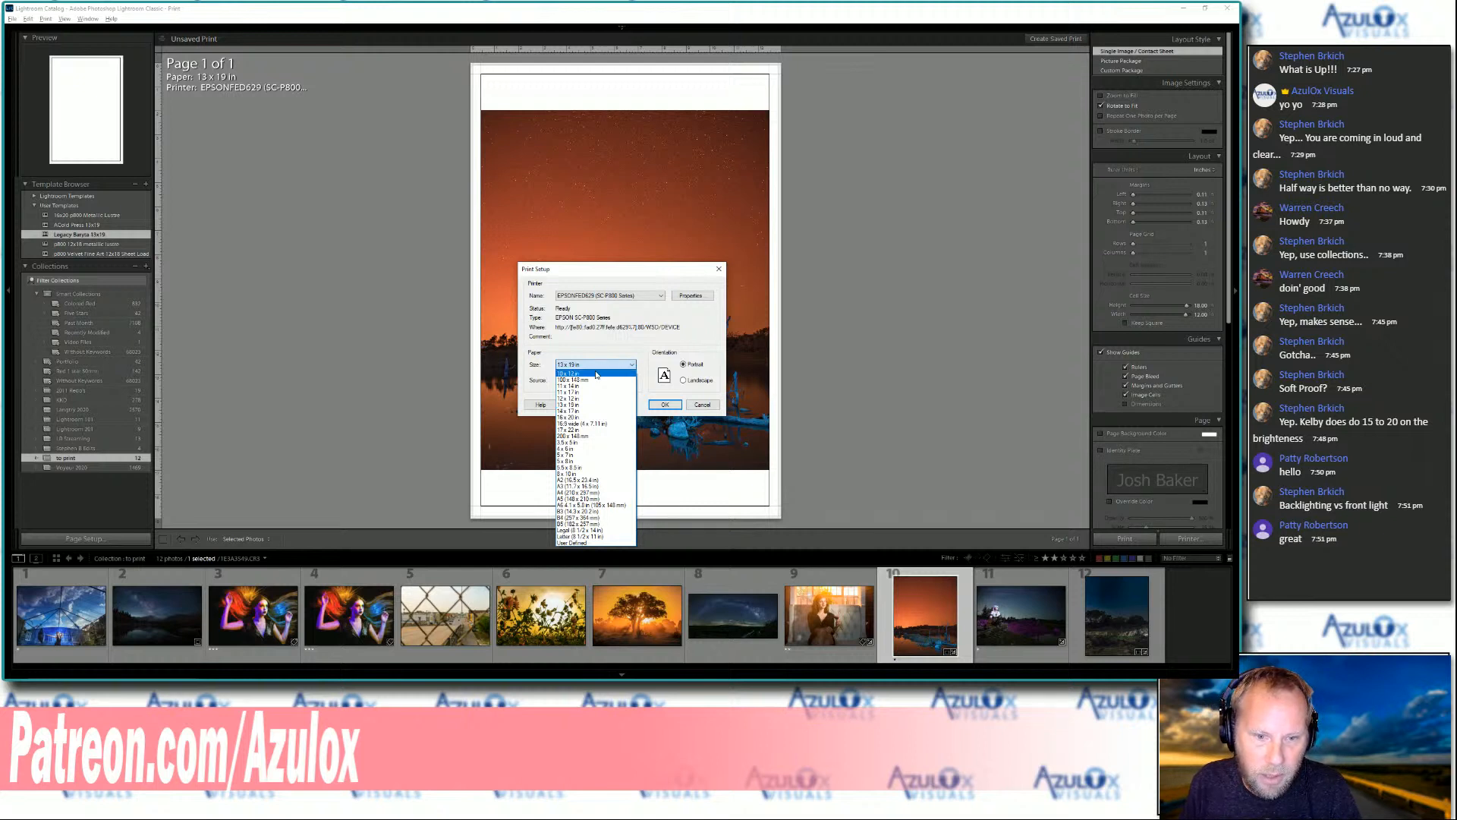
{"action": "left_click", "coordinate": [596, 429]}
{"action": "left_click", "coordinate": [581, 380]}
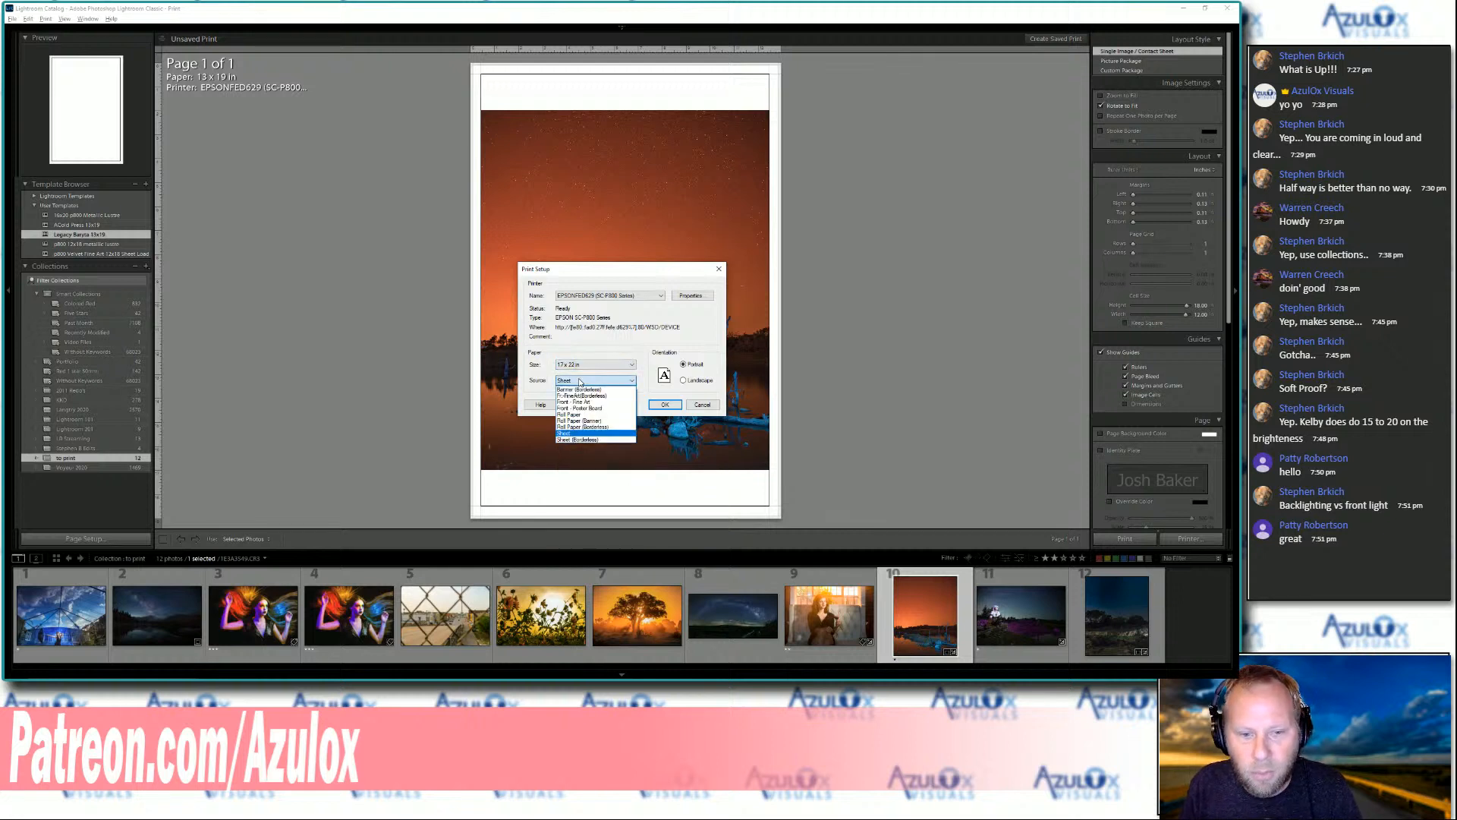
{"action": "left_click", "coordinate": [577, 433]}
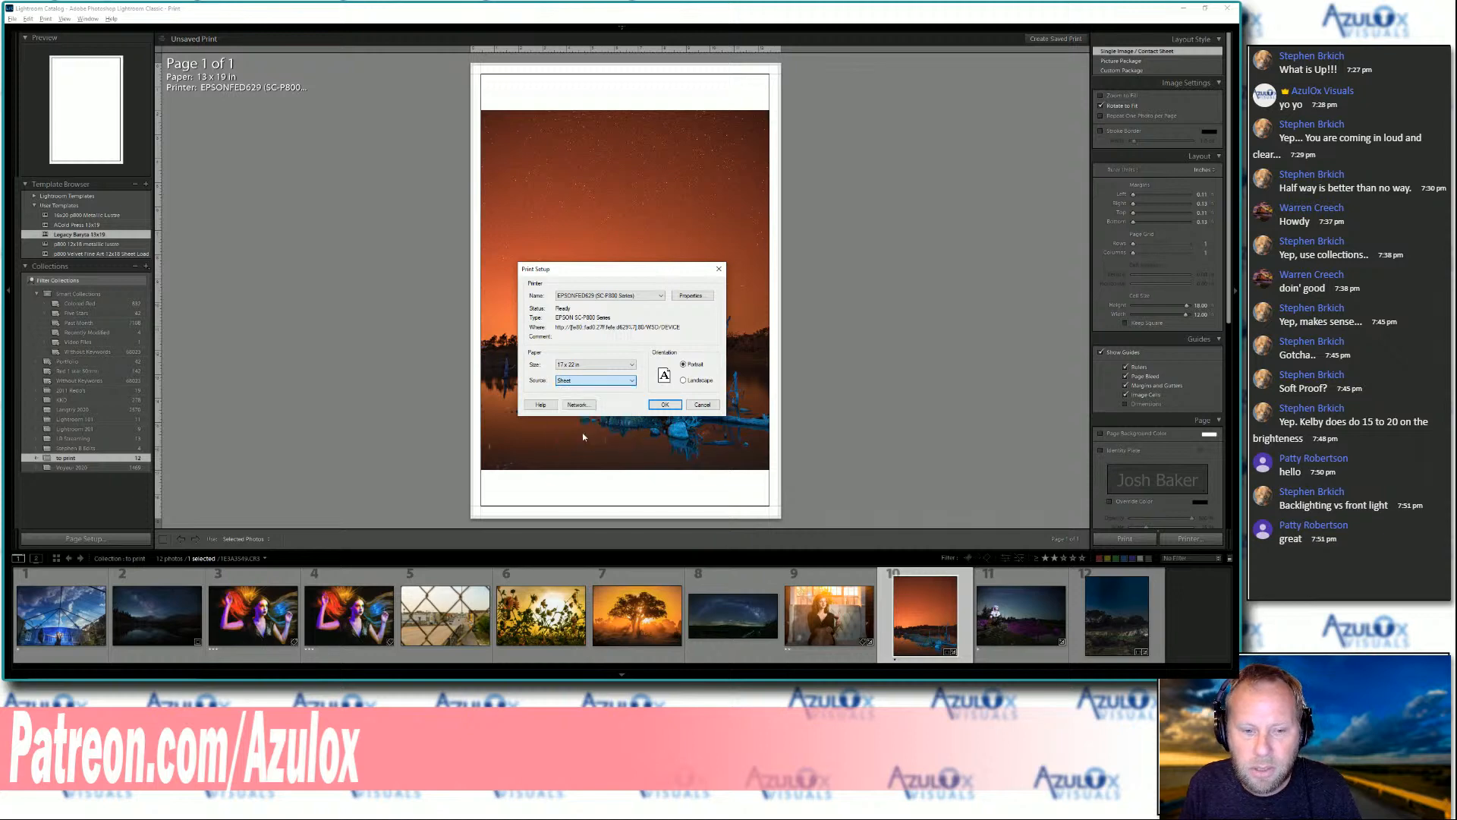
In the printer properties, set the media type to the Legacy Platine photo paper and the color mode to Color
{"action": "left_click", "coordinate": [699, 295]}
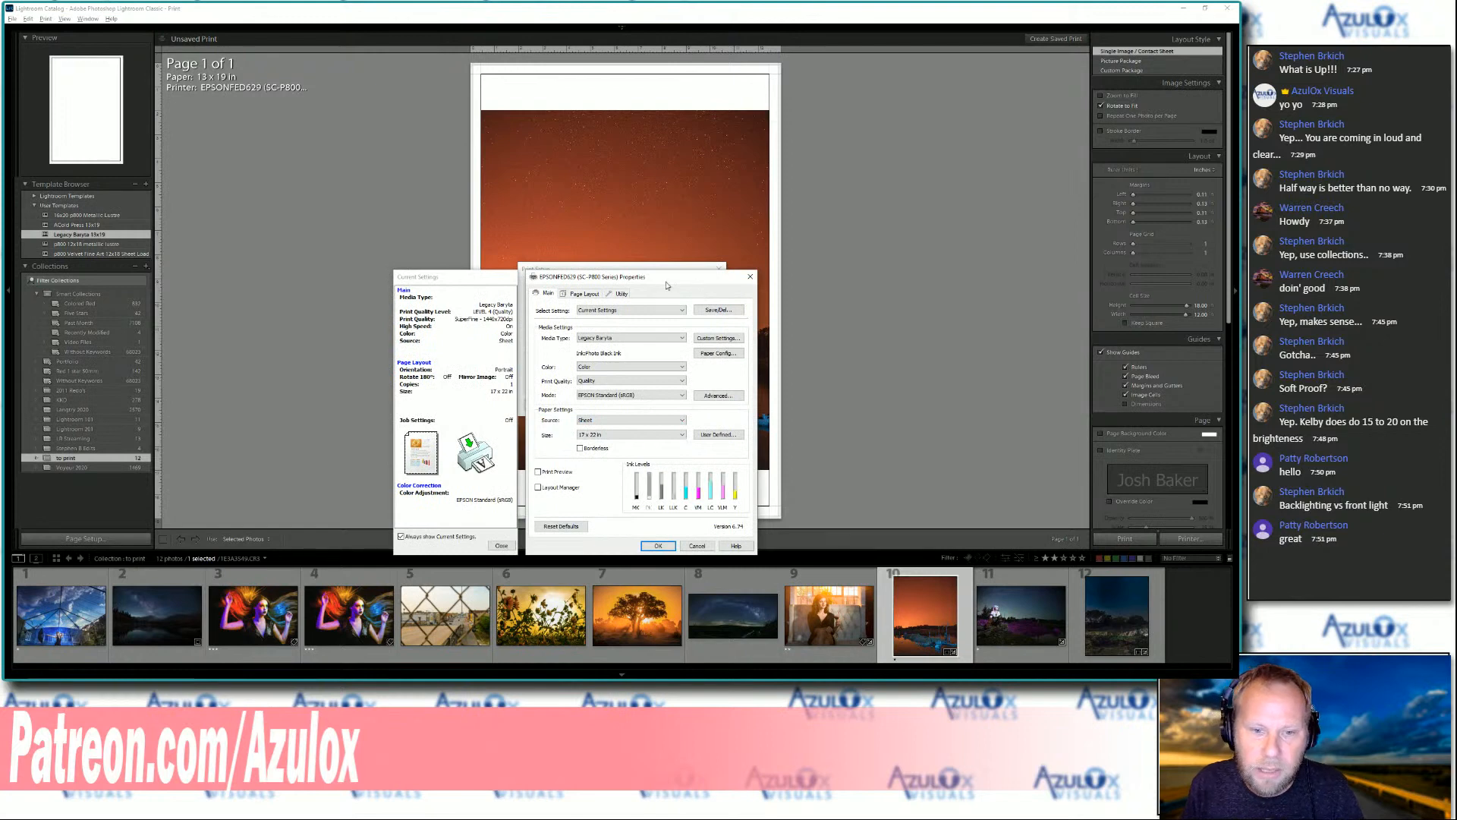
{"action": "left_click", "coordinate": [660, 343]}
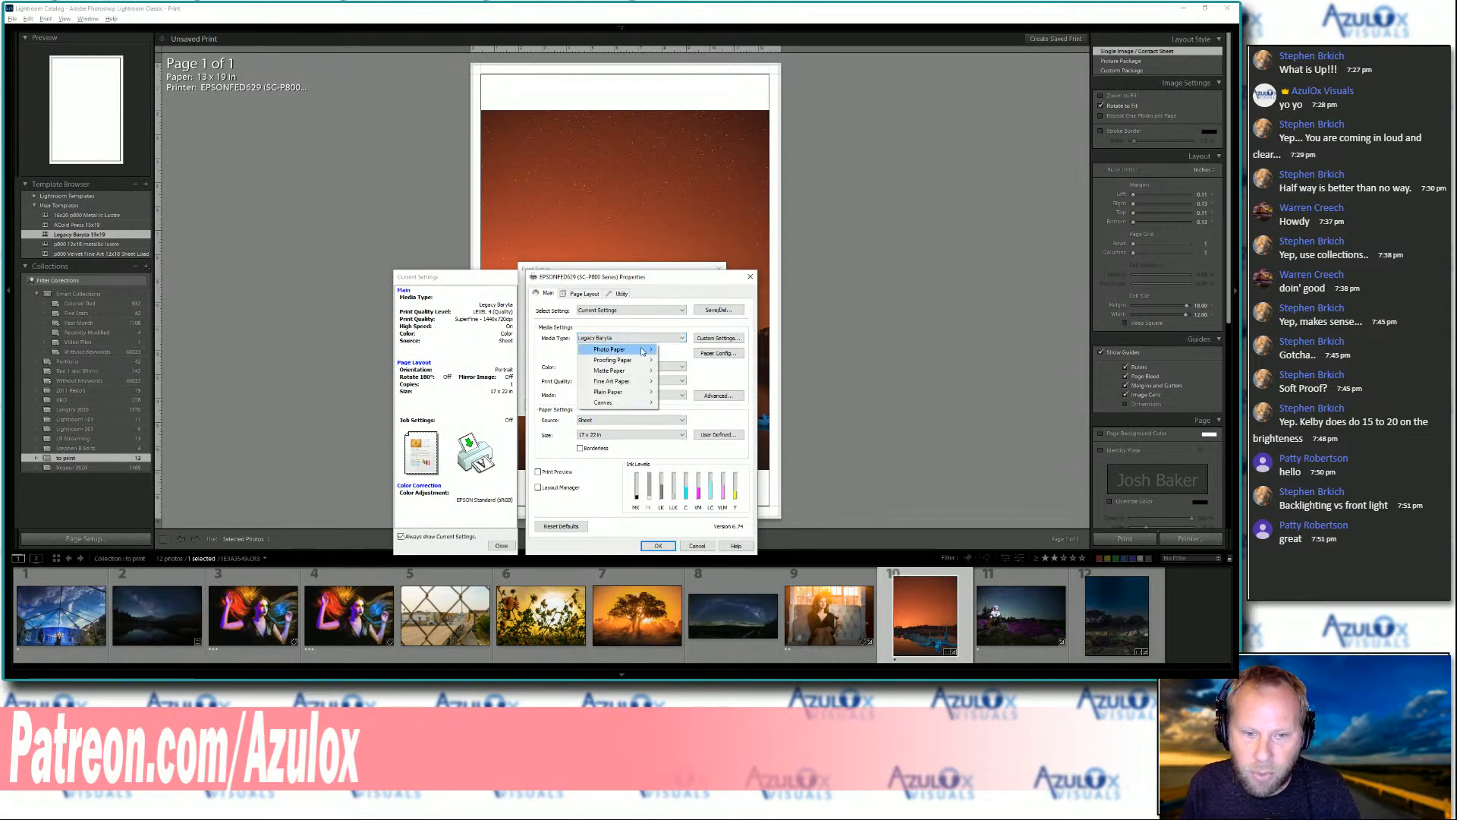
{"action": "mouse_move", "coordinate": [642, 351]}
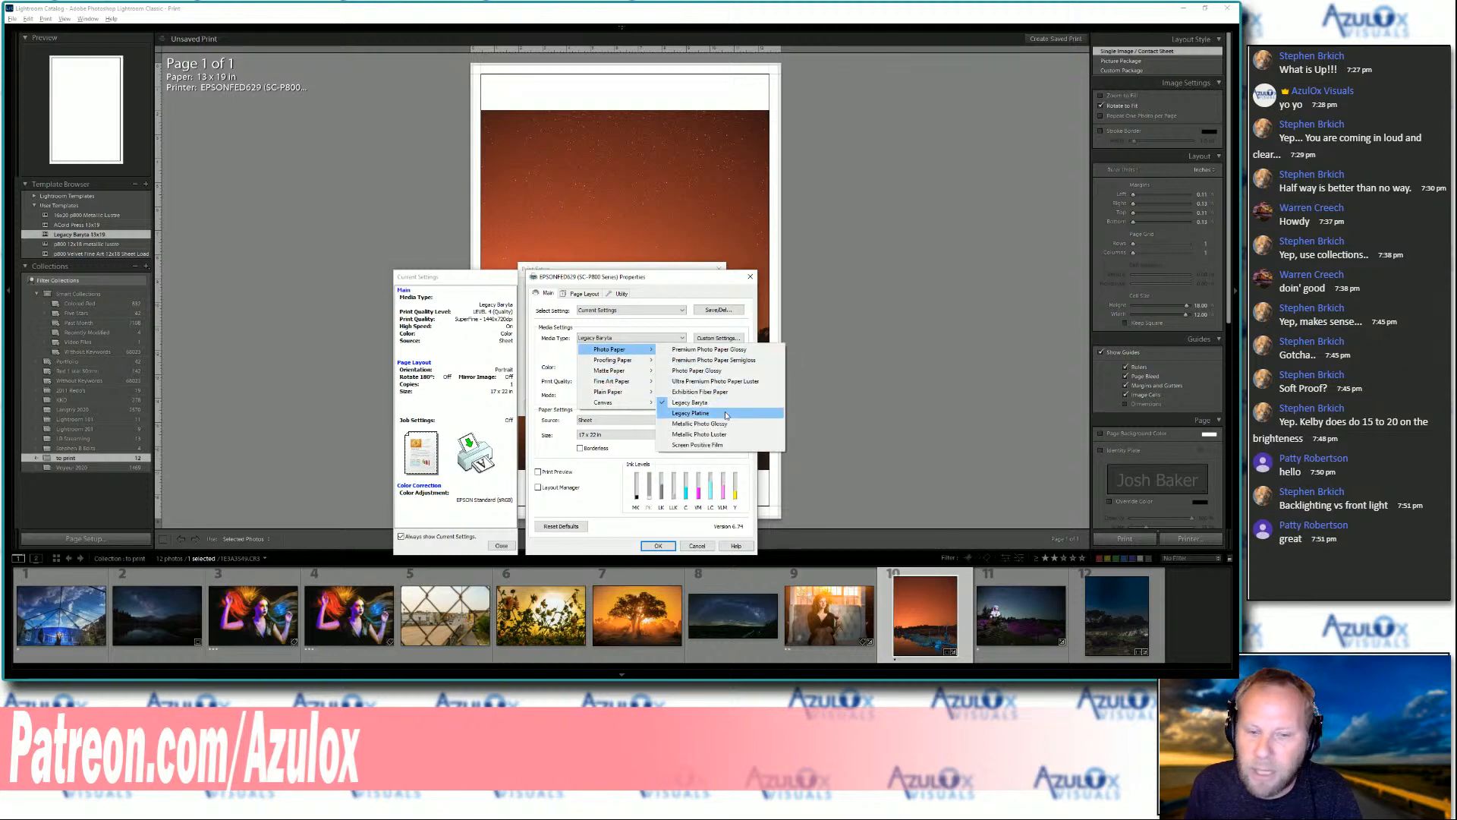
{"action": "left_click", "coordinate": [726, 416]}
{"action": "left_click", "coordinate": [644, 368]}
{"action": "left_click", "coordinate": [640, 377]}
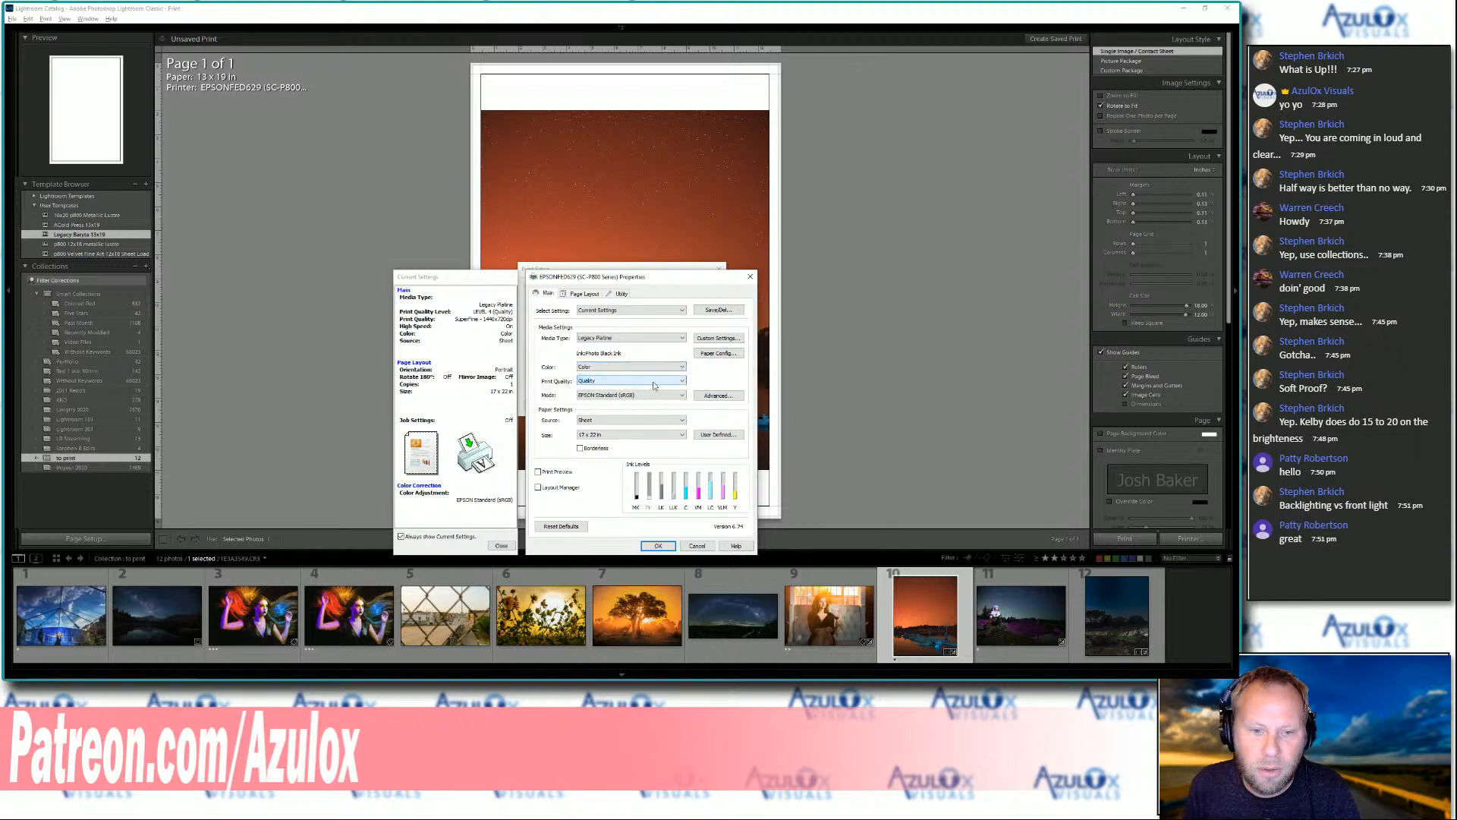
Confirm the printer properties with the print quality set to Quality and apply the 17 x 22 in page setup
{"action": "left_click", "coordinate": [650, 381]}
{"action": "left_click", "coordinate": [651, 389]}
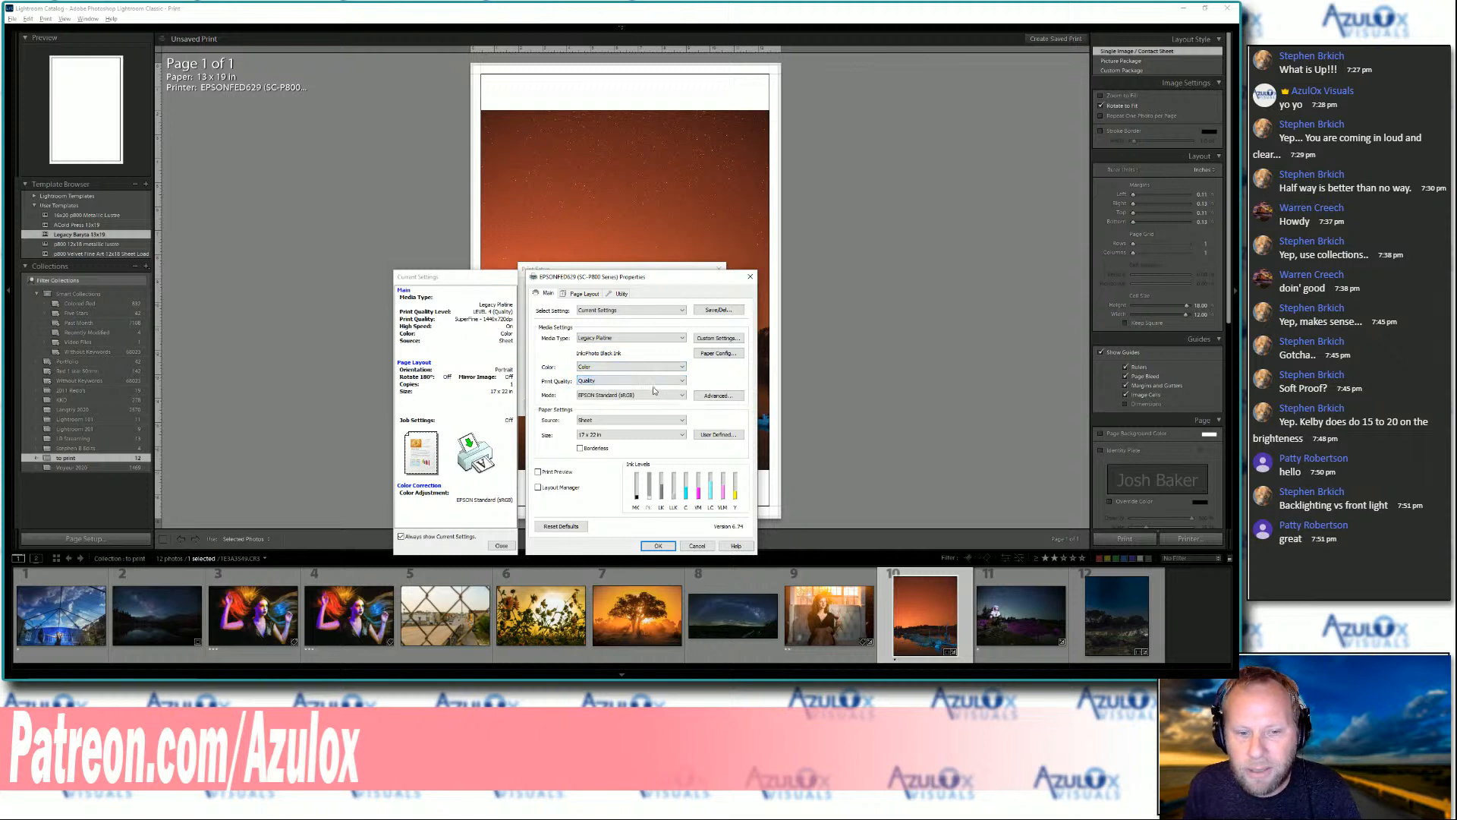
{"action": "left_click", "coordinate": [674, 386]}
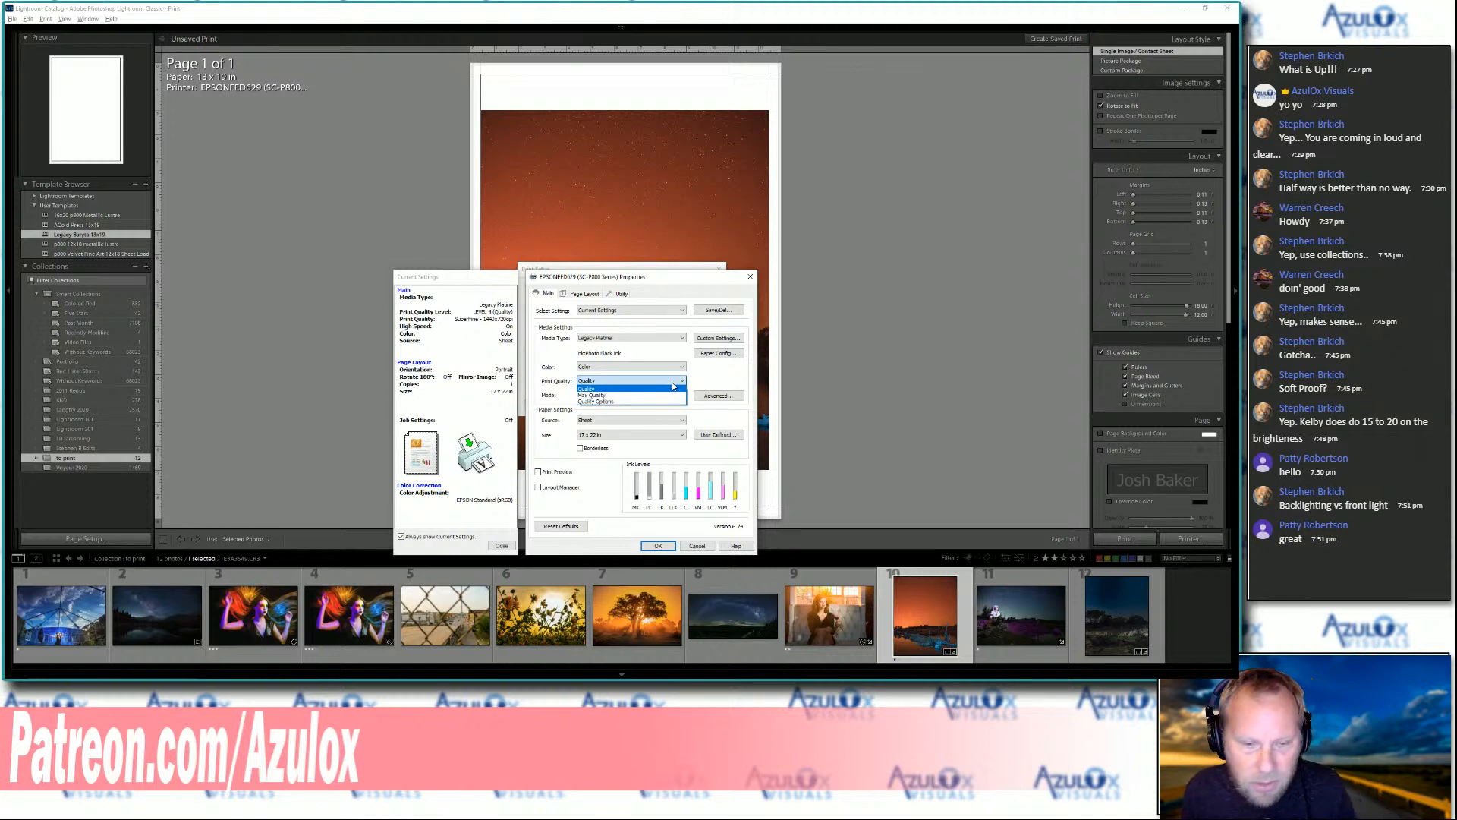
{"action": "left_click", "coordinate": [677, 286]}
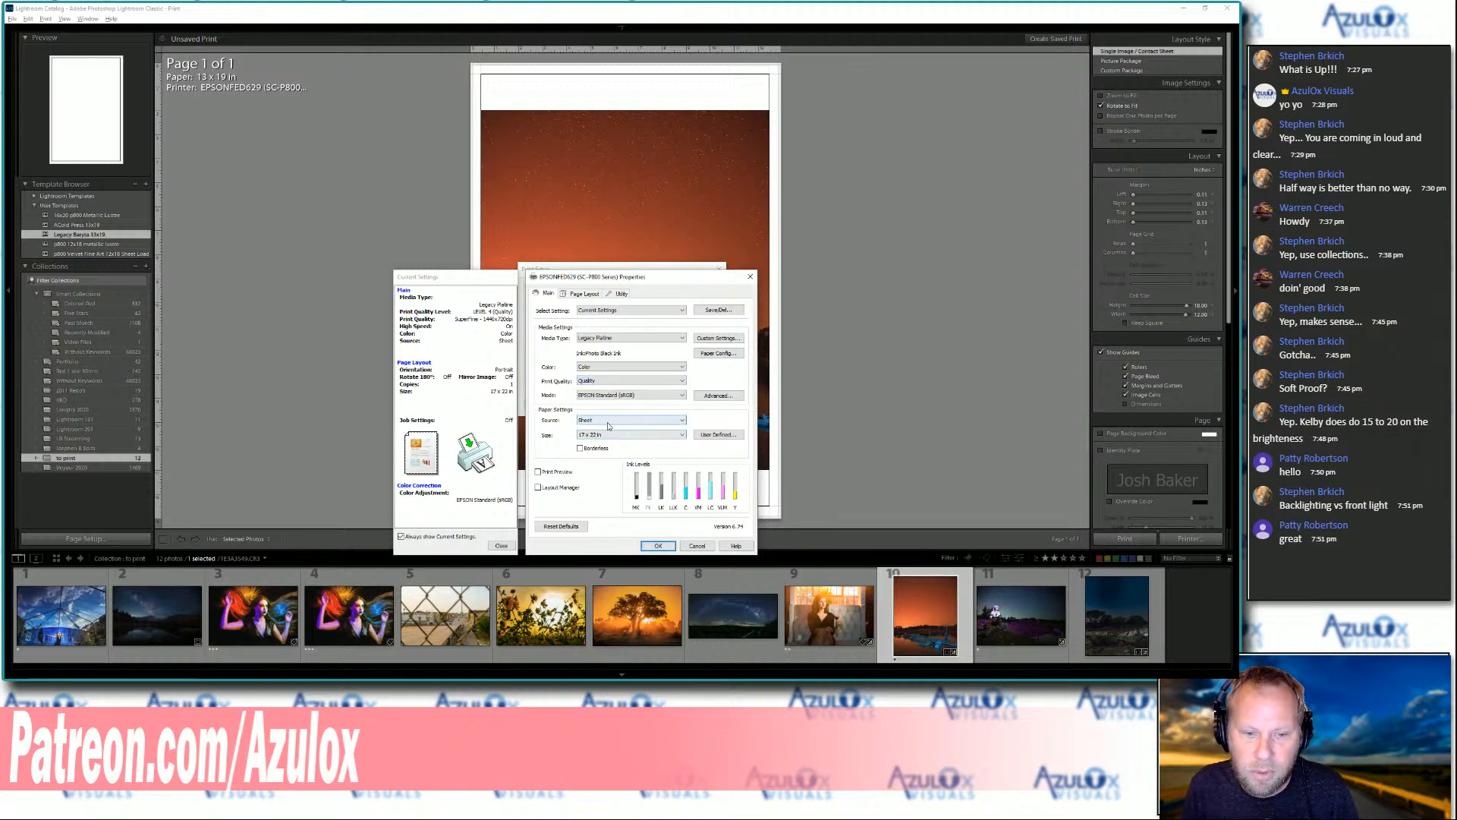
{"action": "left_click", "coordinate": [658, 546]}
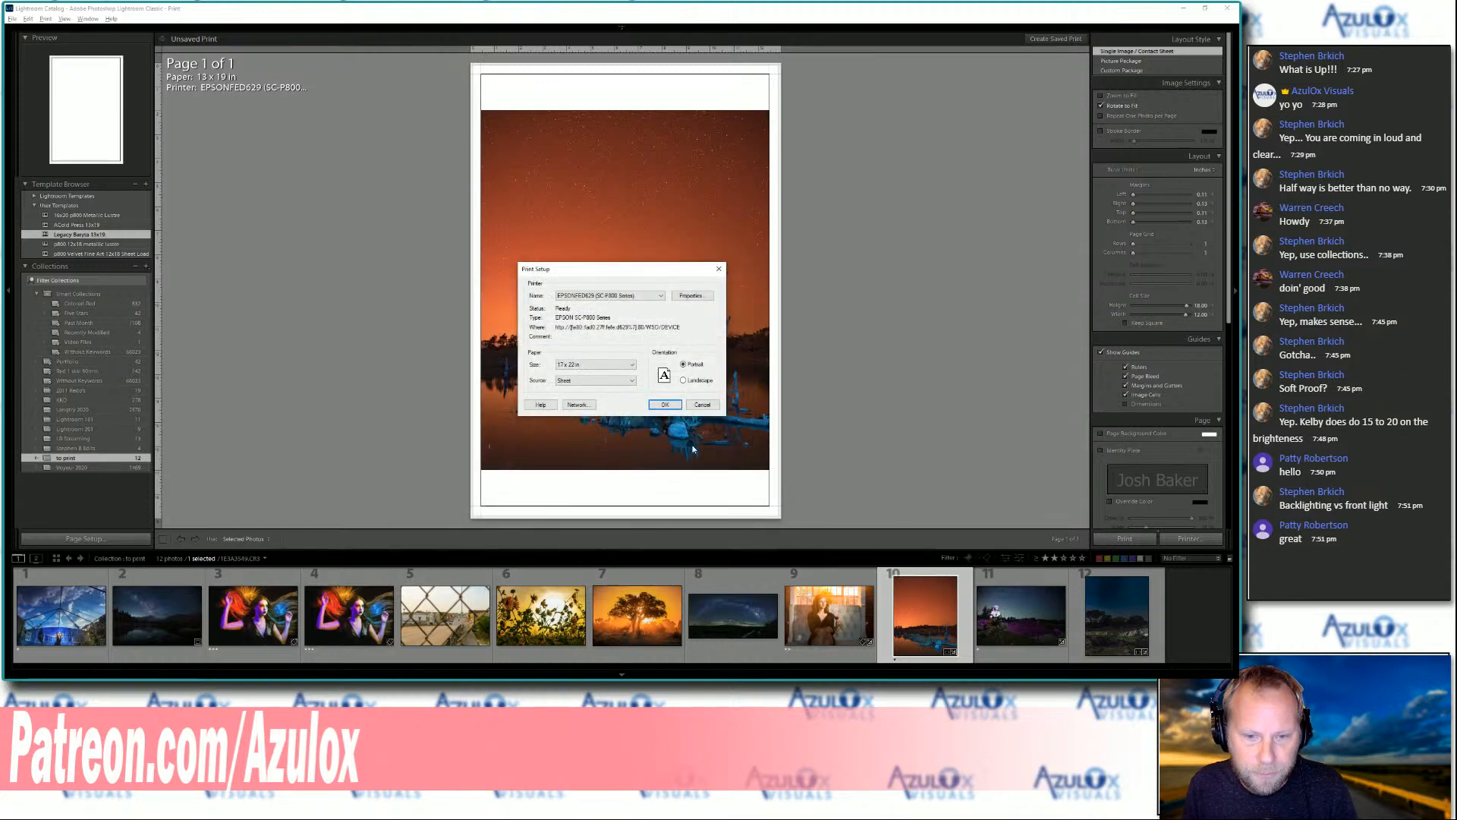
{"action": "left_click", "coordinate": [665, 405]}
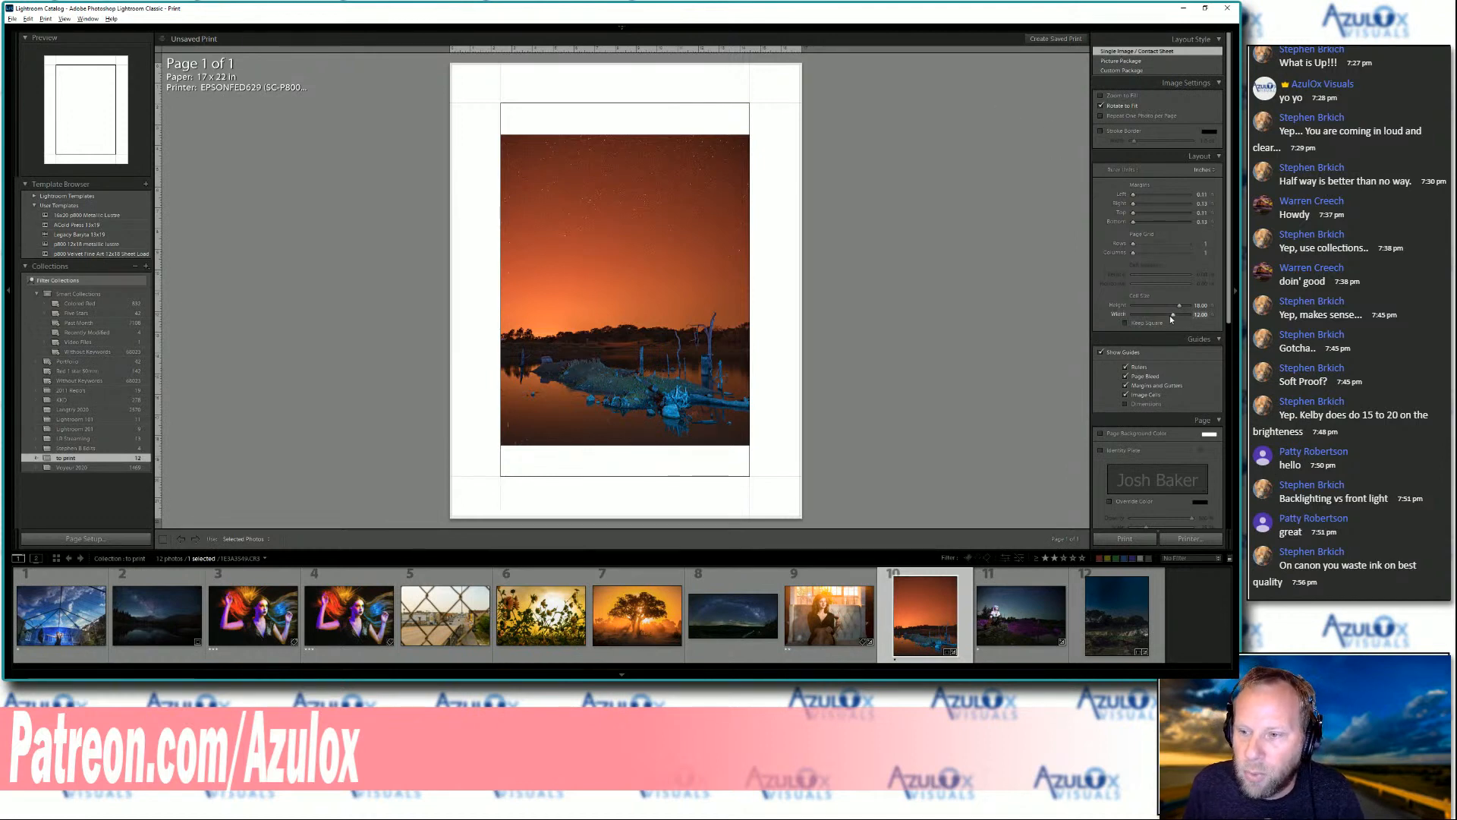
Set the layout's cell size to 20 in high and 16 in wide
{"action": "left_click_drag", "start_coordinate": [1179, 305], "coordinate": [1185, 309]}
{"action": "left_click", "coordinate": [1202, 306]}
{"action": "type", "text": "20"}
{"action": "key", "text": "Tab"}
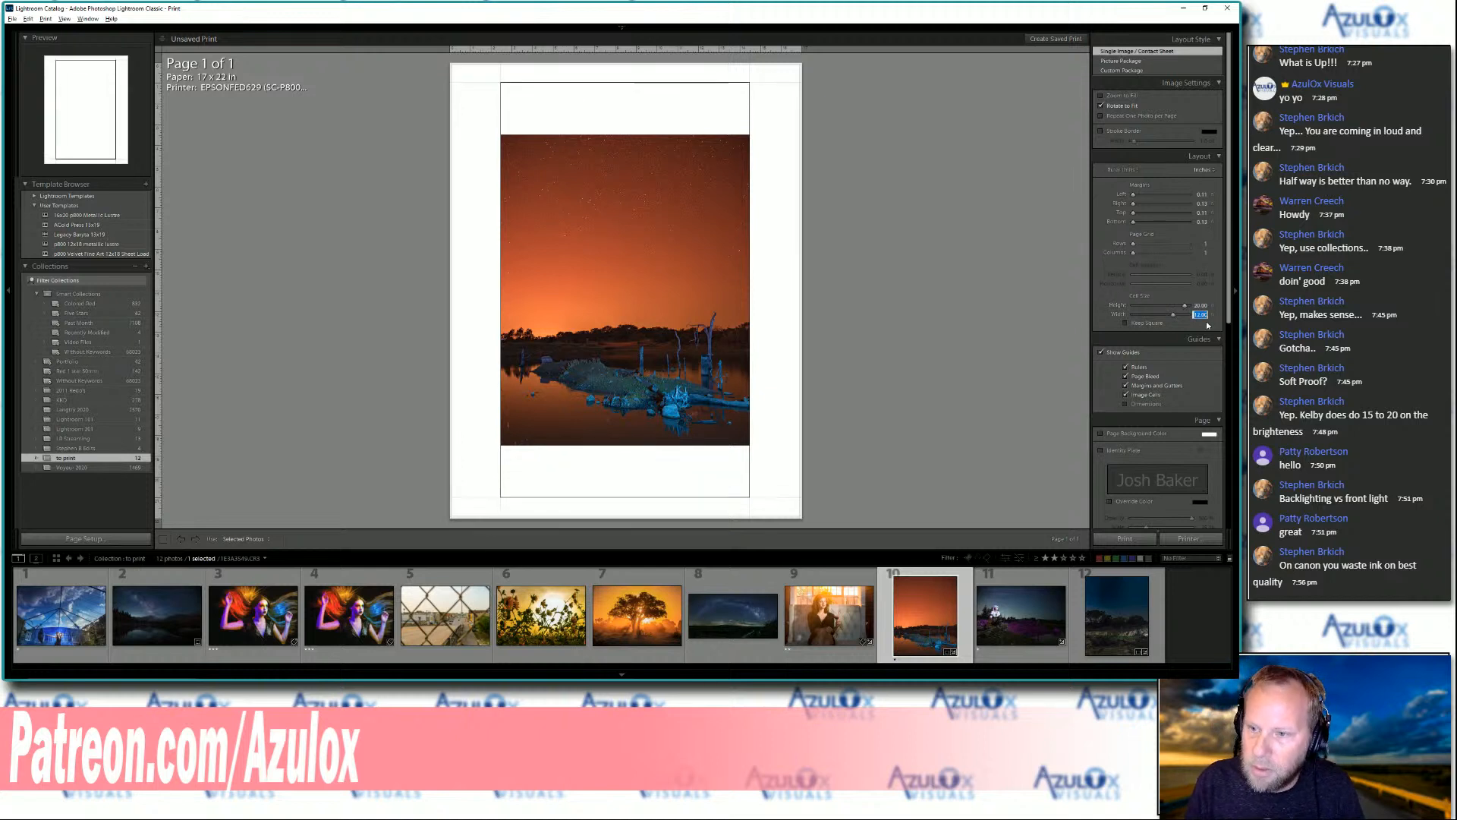
{"action": "type", "text": "16"}
{"action": "key", "text": "Return"}
Collapse the Page settings and set the print job's color management profile to Managed by Printer
{"action": "scroll", "coordinate": [1194, 342], "scroll_direction": "down", "scroll_amount": 3}
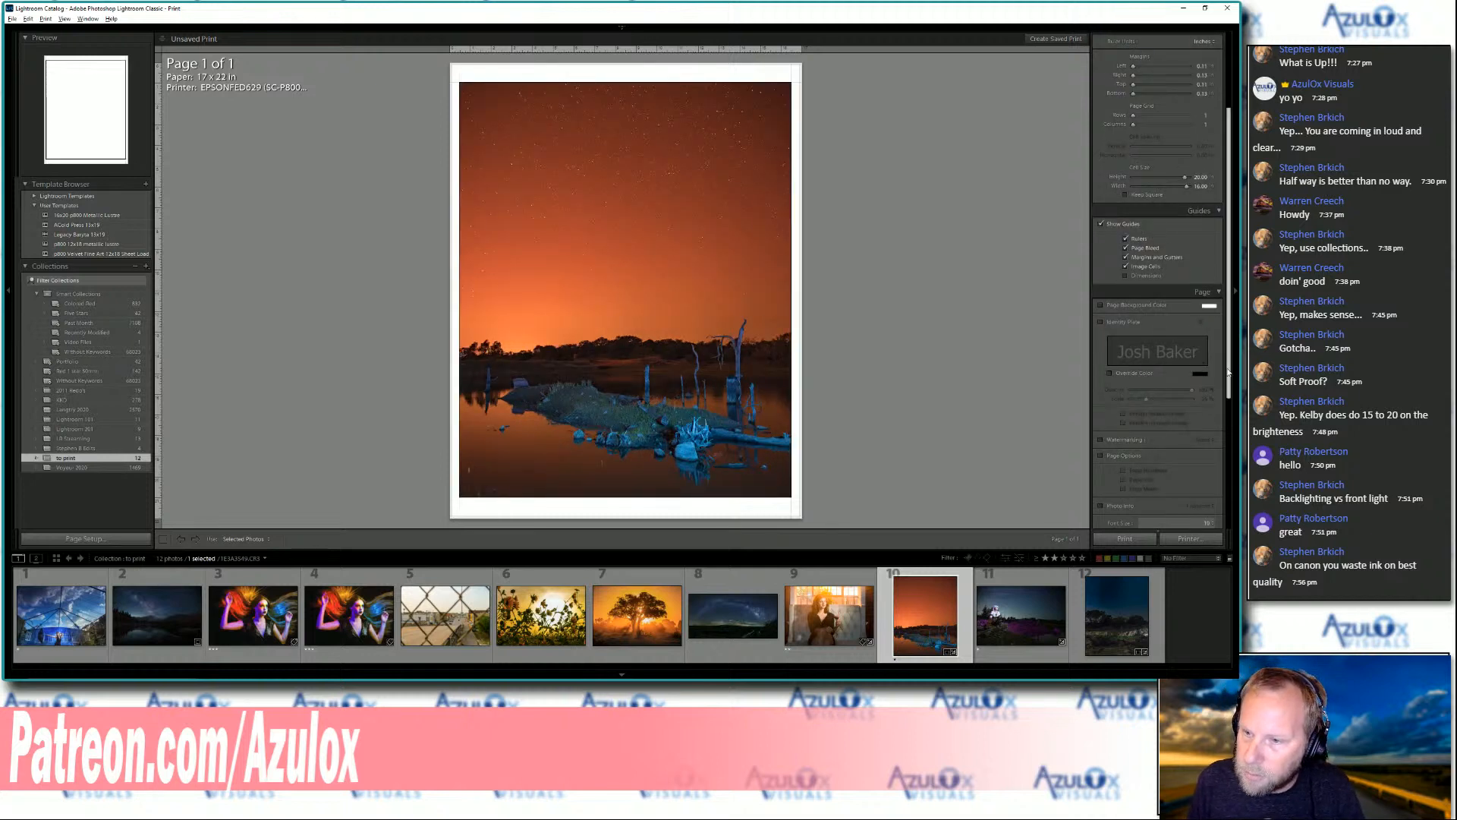
{"action": "left_click_drag", "start_coordinate": [1228, 374], "coordinate": [1228, 385]}
{"action": "left_click", "coordinate": [1214, 271]}
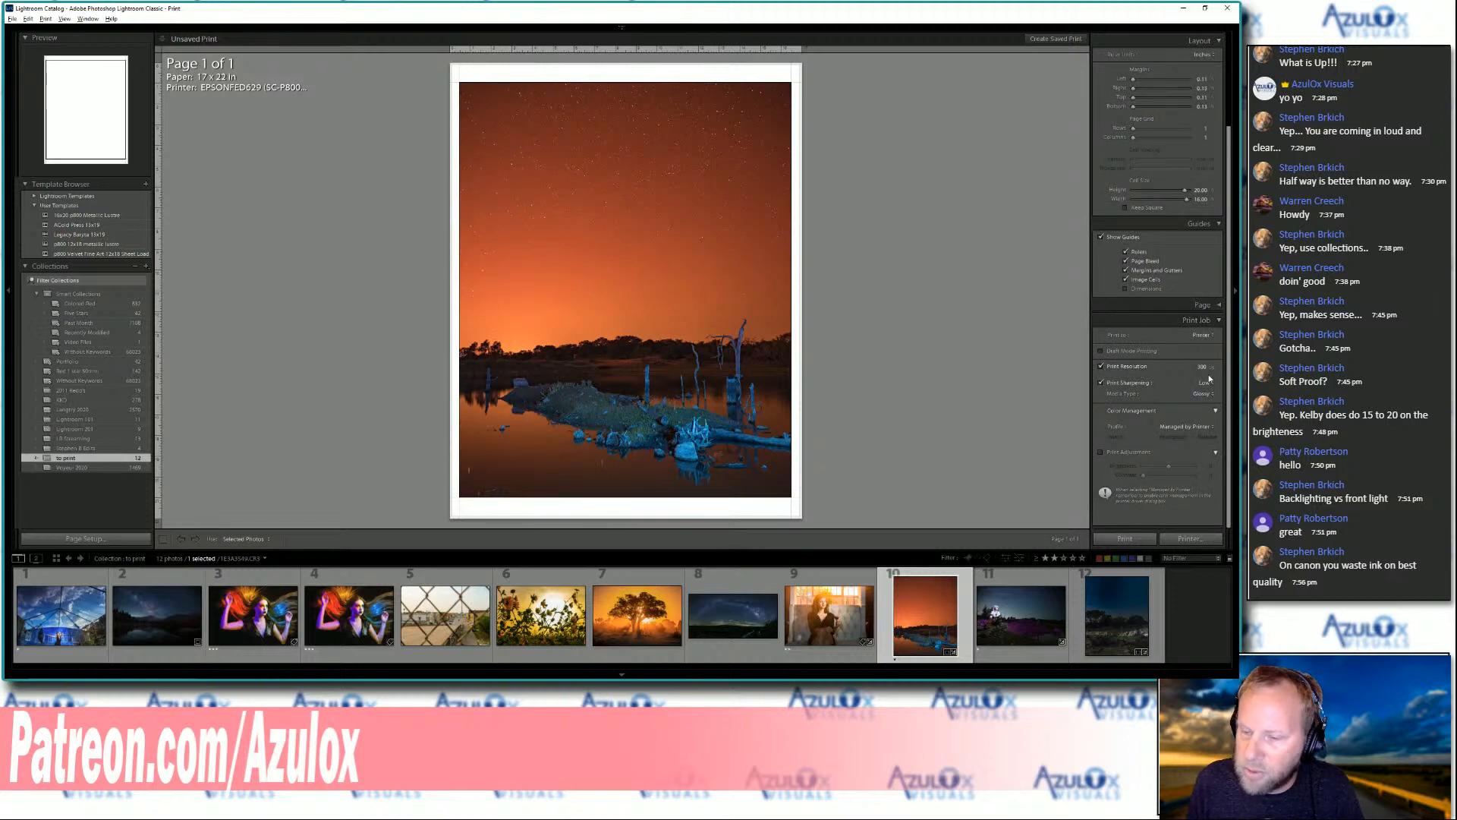
{"action": "left_click", "coordinate": [1184, 427]}
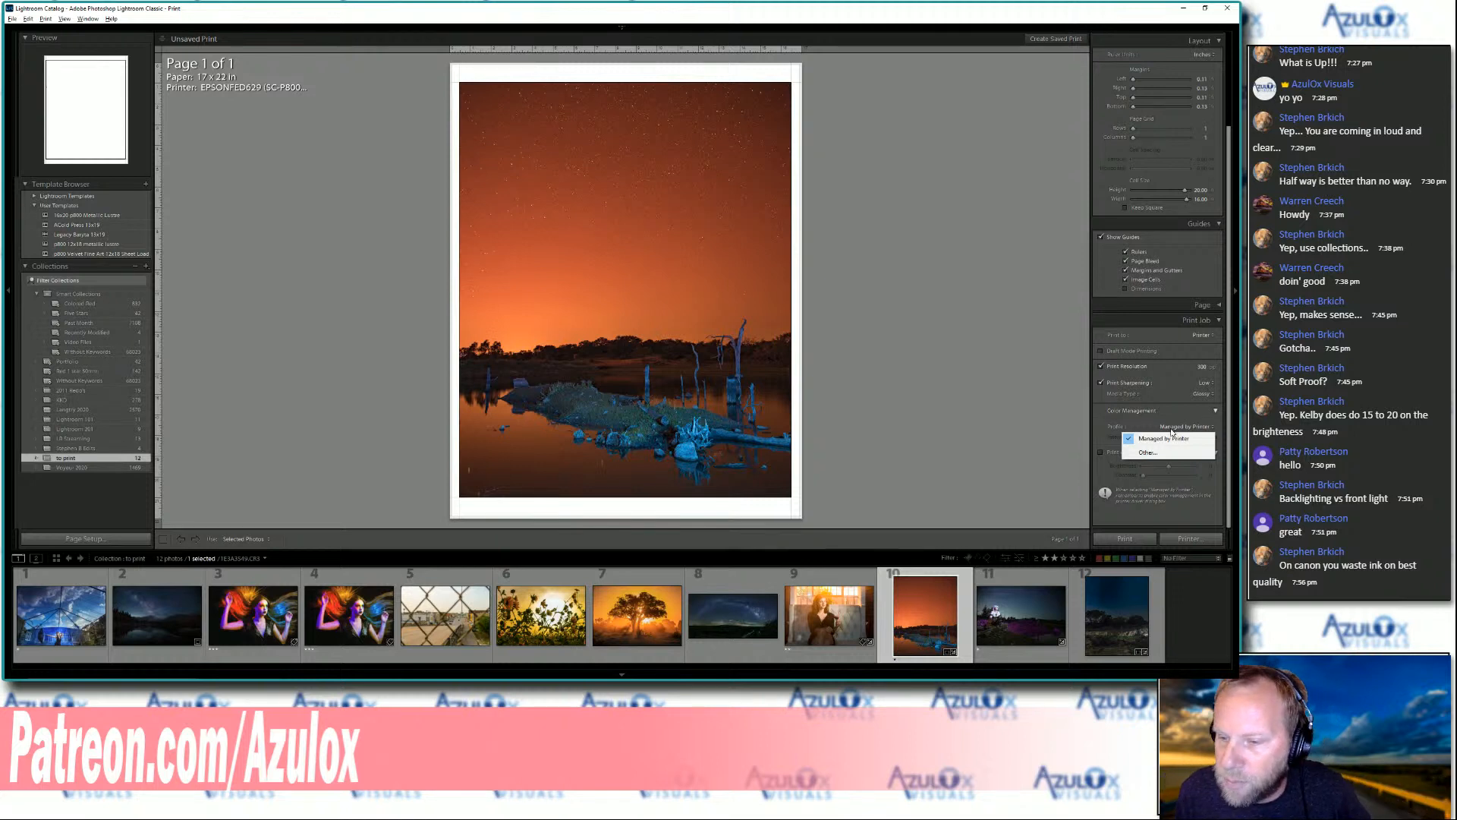
{"action": "left_click", "coordinate": [1169, 439]}
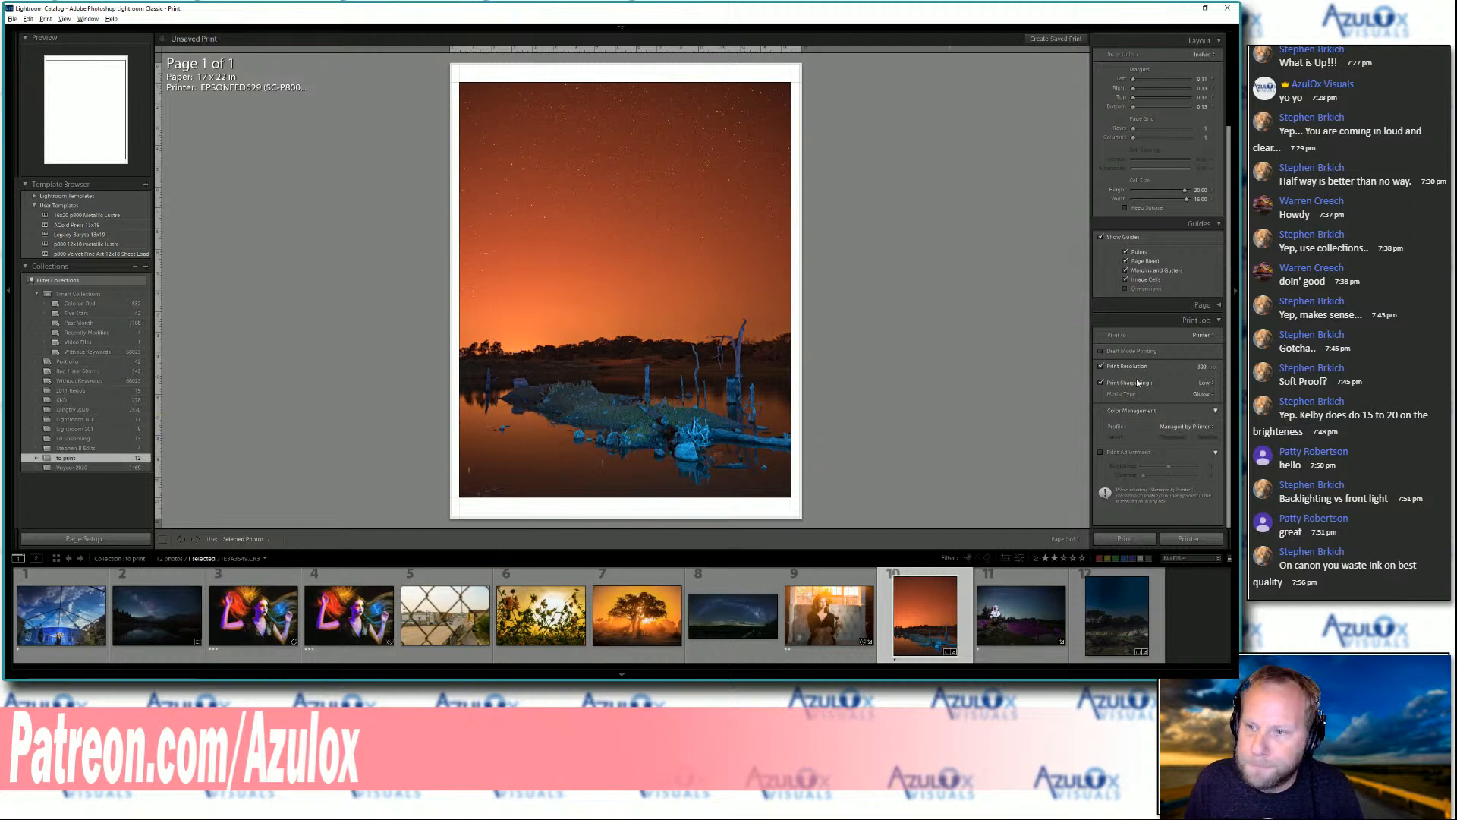
{"action": "scroll", "coordinate": [1226, 363], "scroll_direction": "up", "scroll_amount": 3}
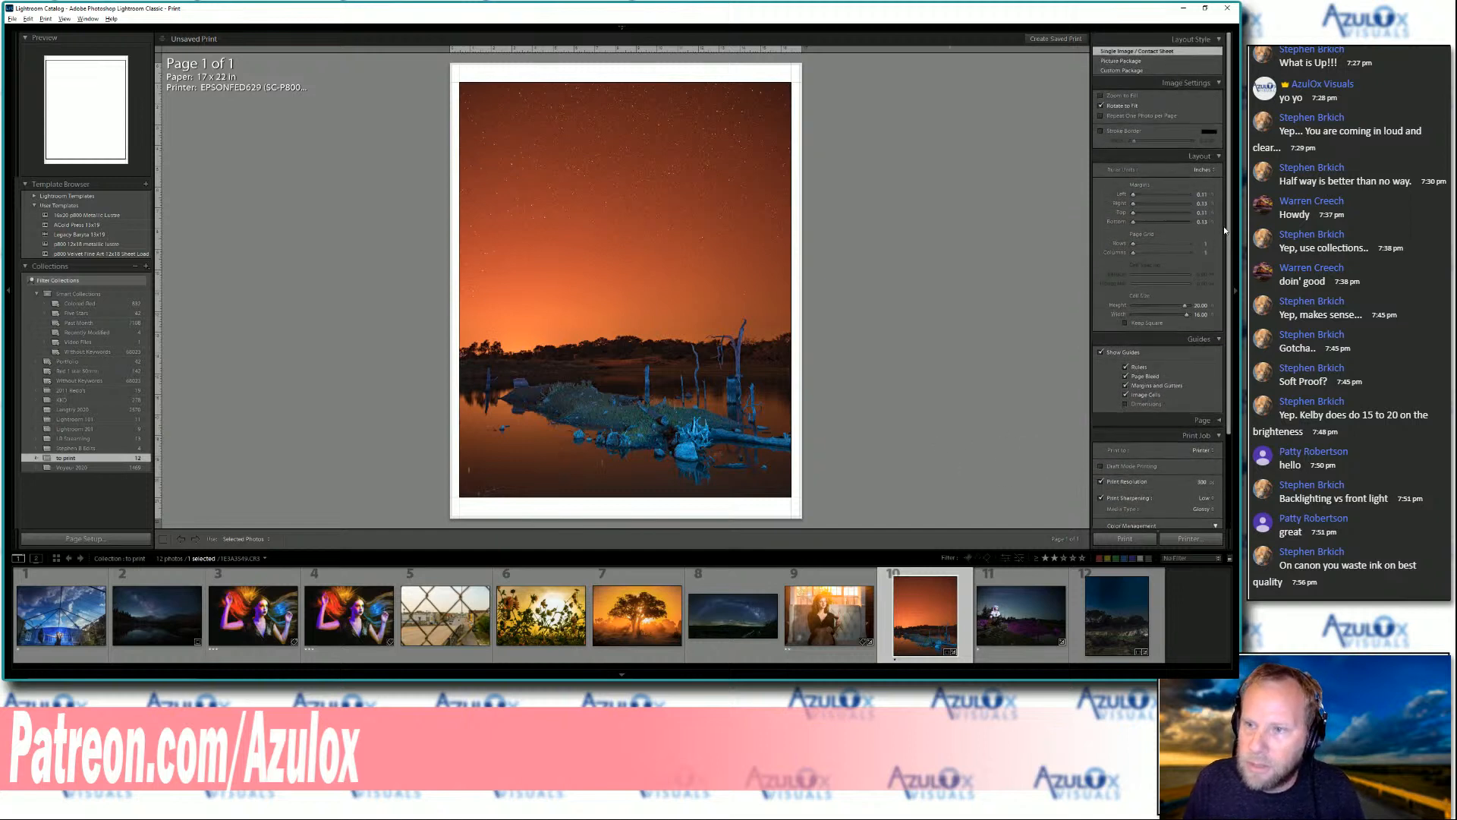
{"action": "scroll", "coordinate": [1216, 375], "scroll_direction": "down", "scroll_amount": 3}
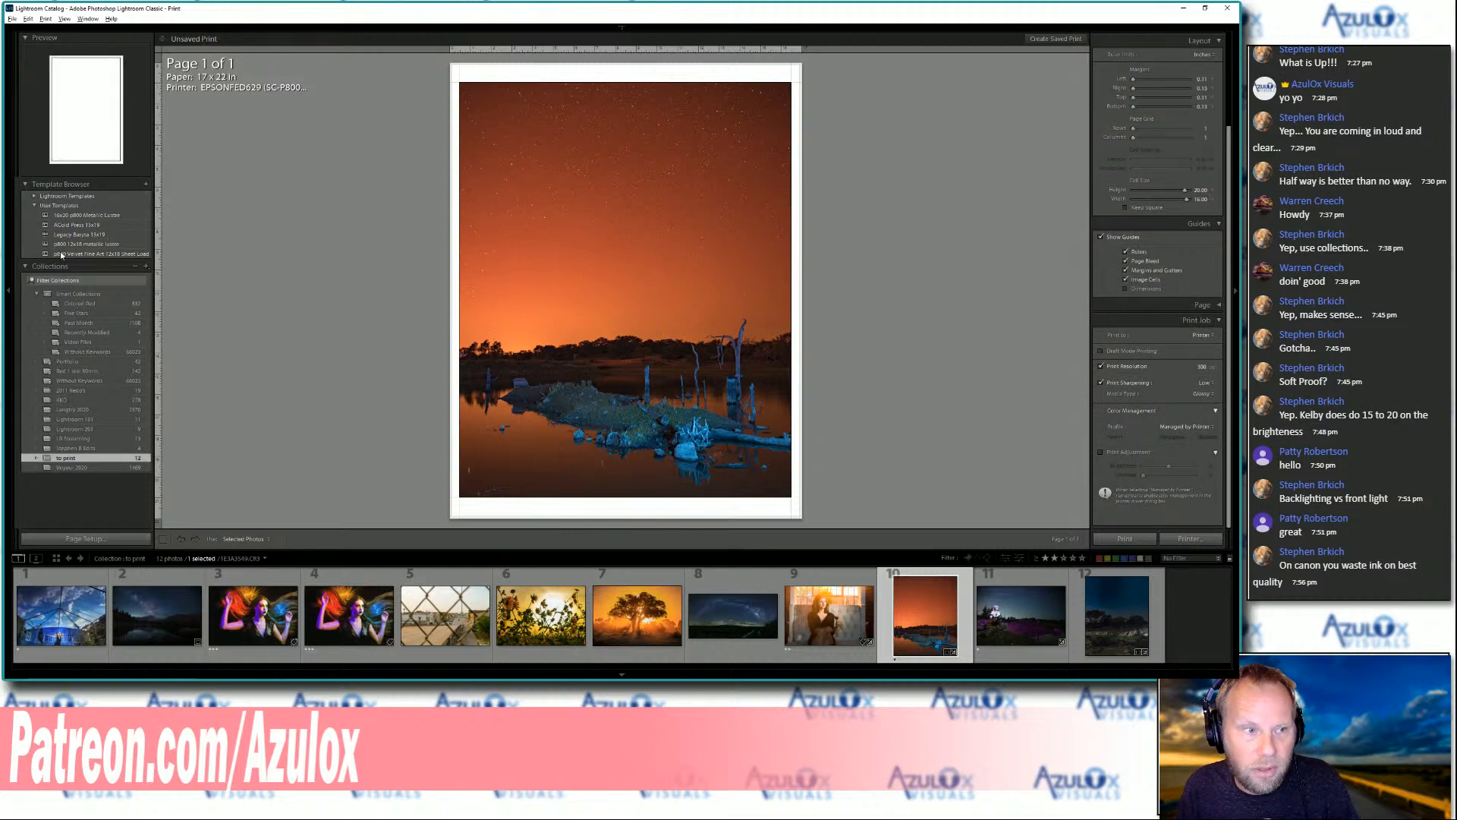
Save the current print settings as a user template named p800 16x20 legacy platine
{"action": "left_click", "coordinate": [146, 186]}
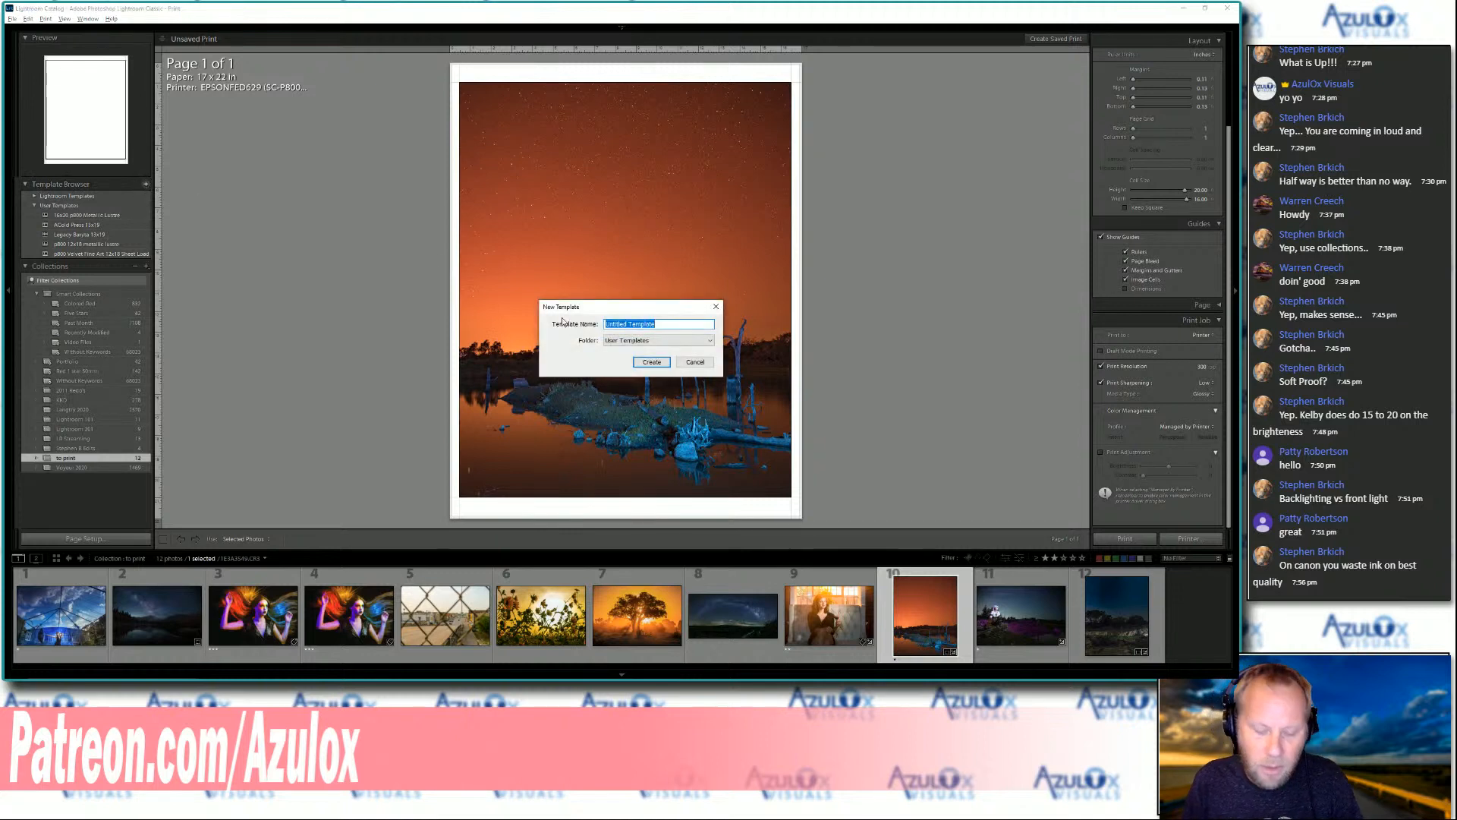
{"action": "type", "text": "p800 16"}
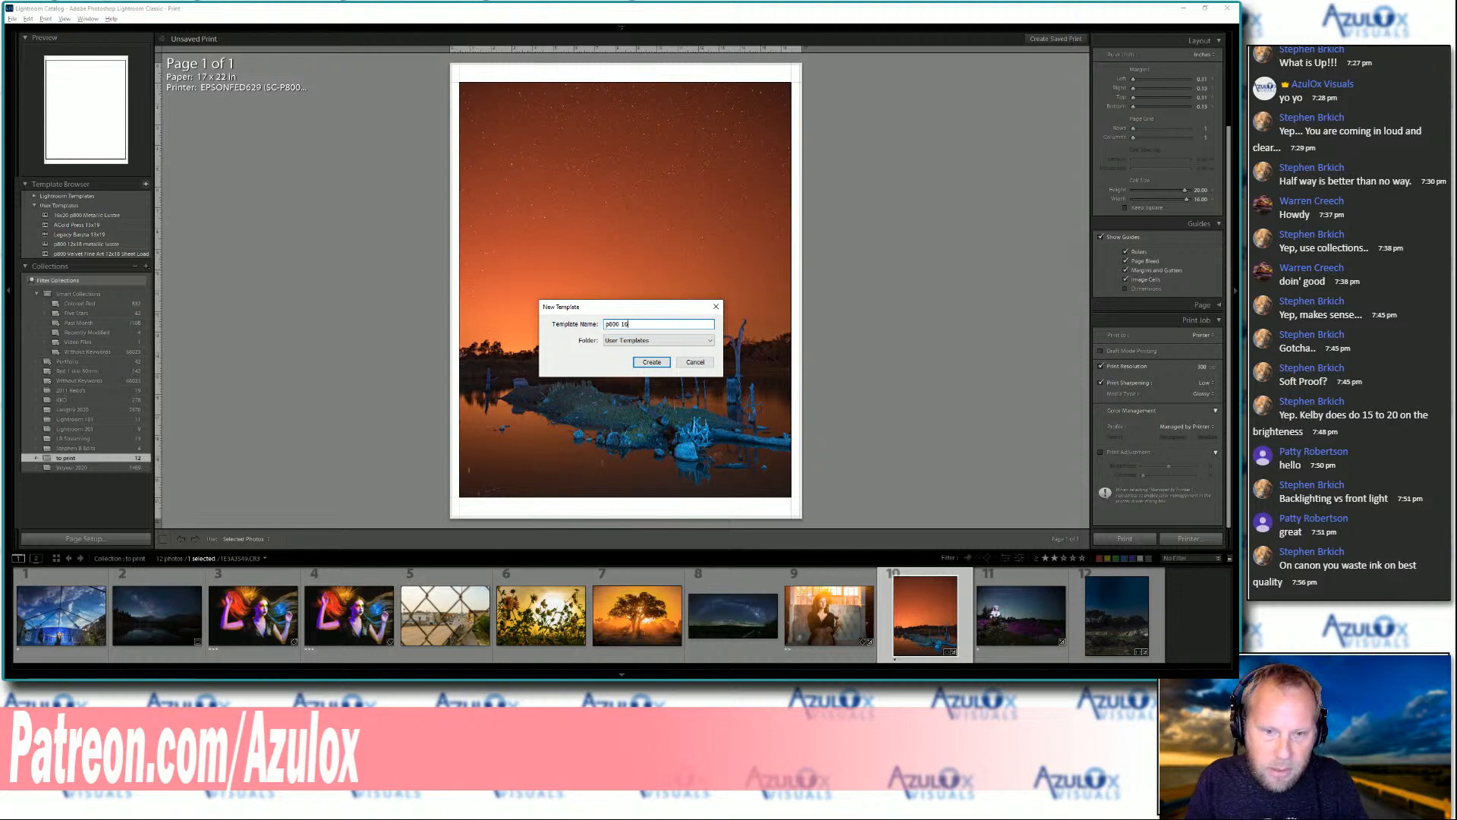
{"action": "type", "text": "x20 legacy platine"}
{"action": "left_click", "coordinate": [662, 361]}
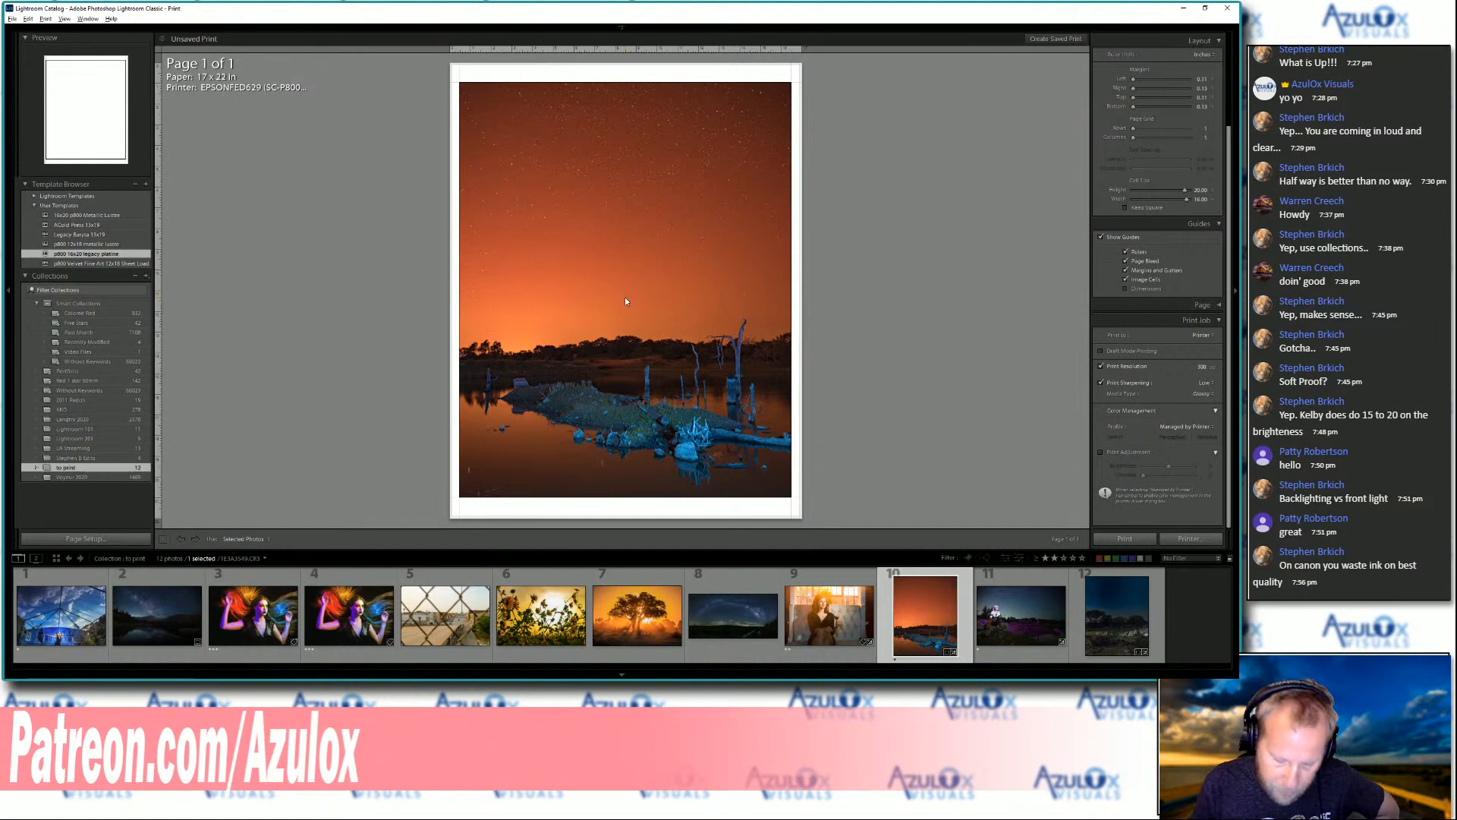
Switch the layout style to Custom Package and delete the three existing cells from the page
{"action": "scroll", "coordinate": [1190, 303], "scroll_direction": "up", "scroll_amount": 3}
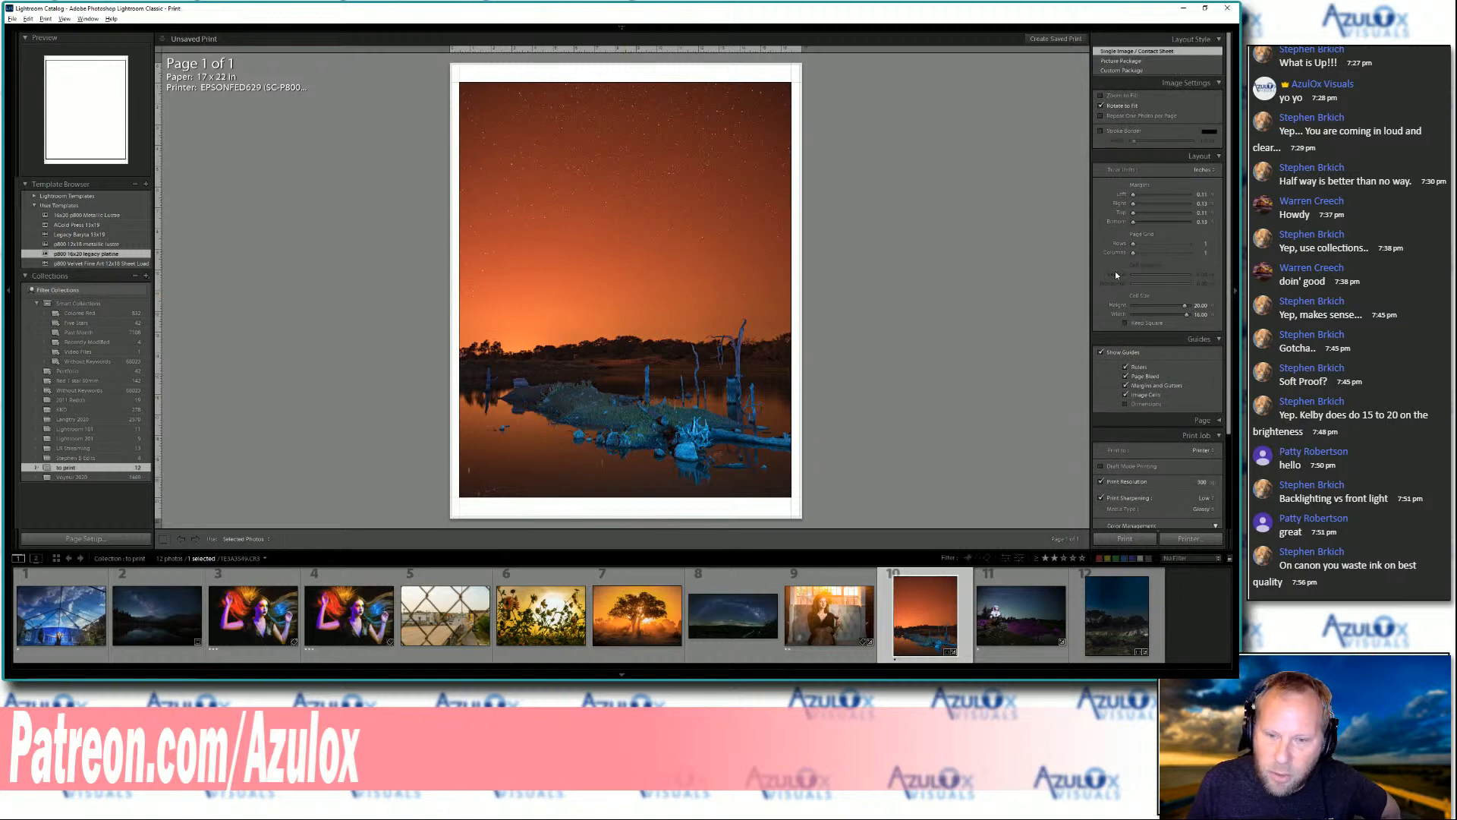
{"action": "left_click", "coordinate": [1124, 70]}
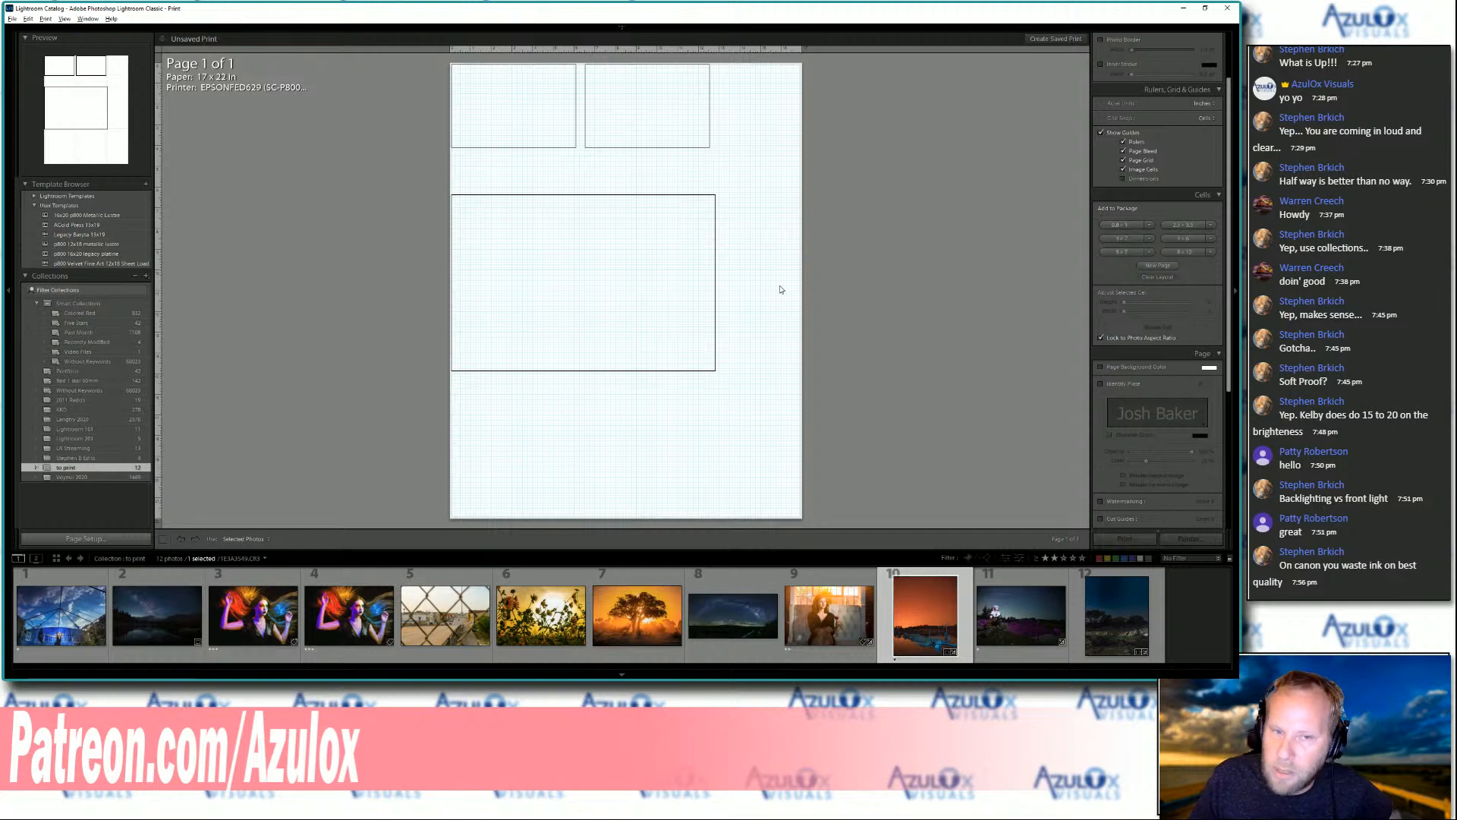
{"action": "left_click", "coordinate": [1149, 226]}
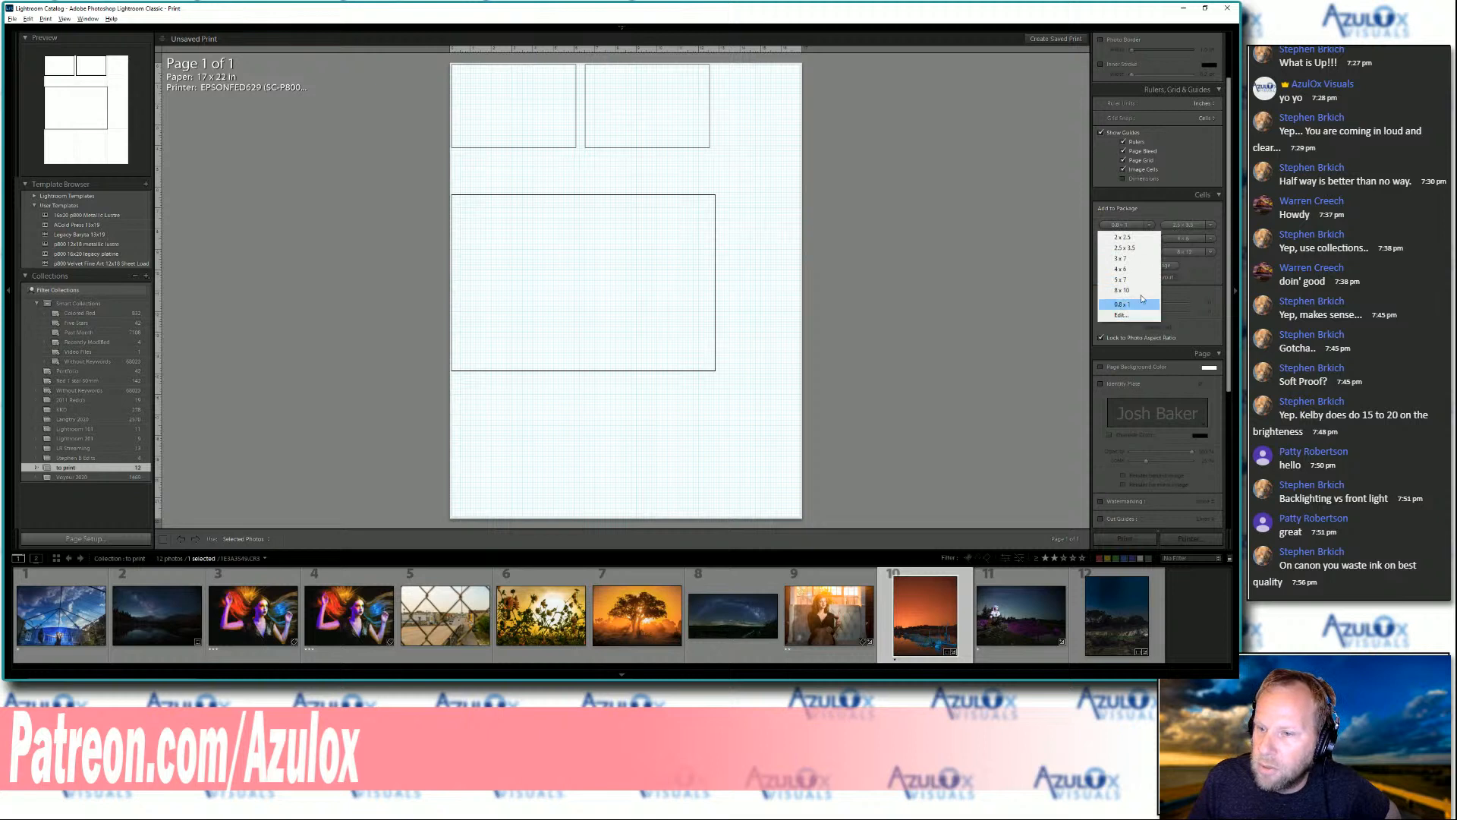
{"action": "left_click", "coordinate": [1181, 216]}
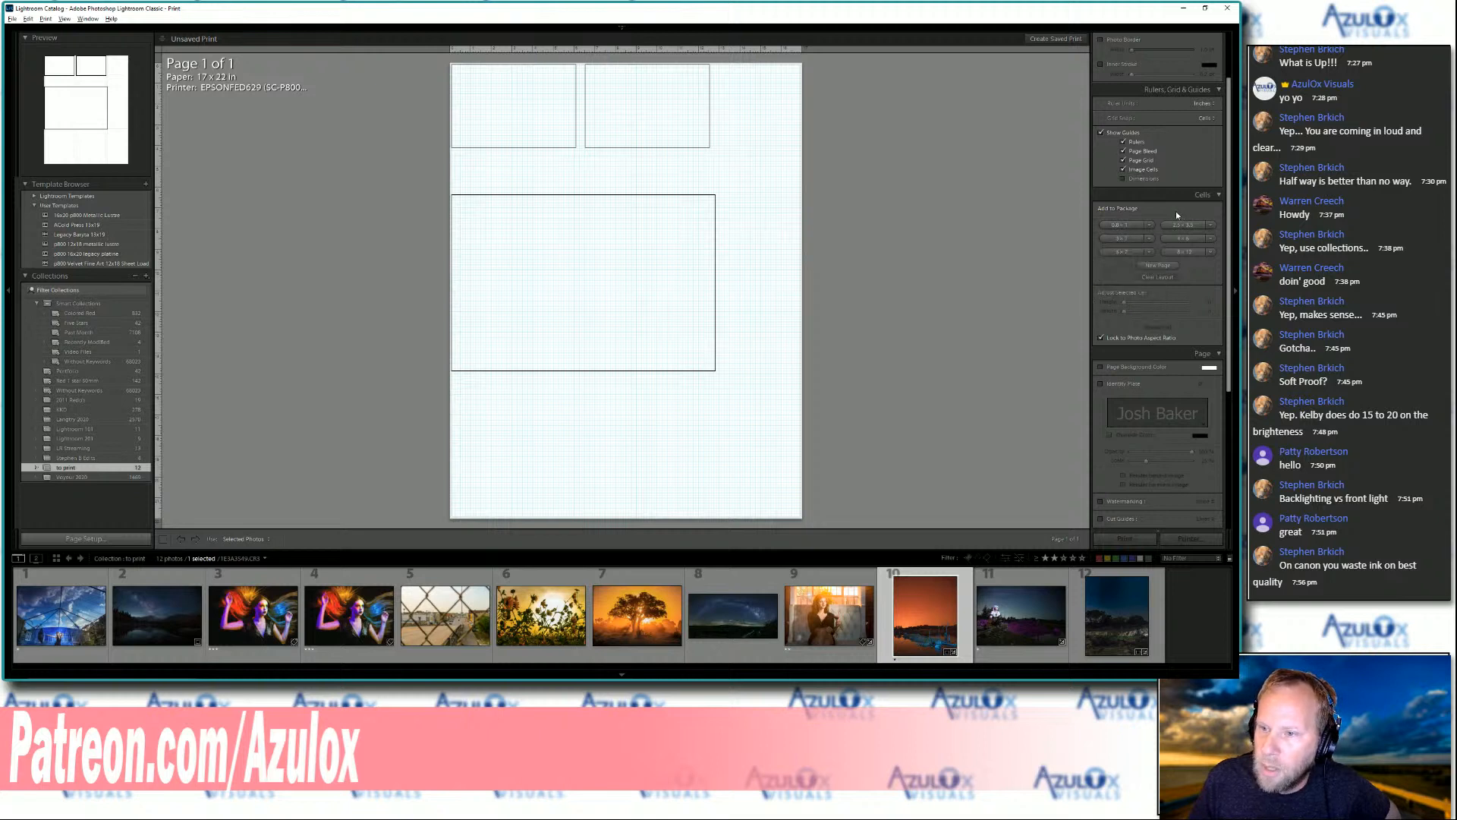
{"action": "left_click", "coordinate": [649, 133]}
{"action": "key", "text": "Delete"}
{"action": "left_click", "coordinate": [560, 135]}
{"action": "key", "text": "Delete"}
{"action": "left_click", "coordinate": [577, 244]}
{"action": "key", "text": "Delete"}
Add an 8 x 12 cell near the top of the page and a 4 x 6 cell beneath its left side
{"action": "left_click", "coordinate": [1187, 252]}
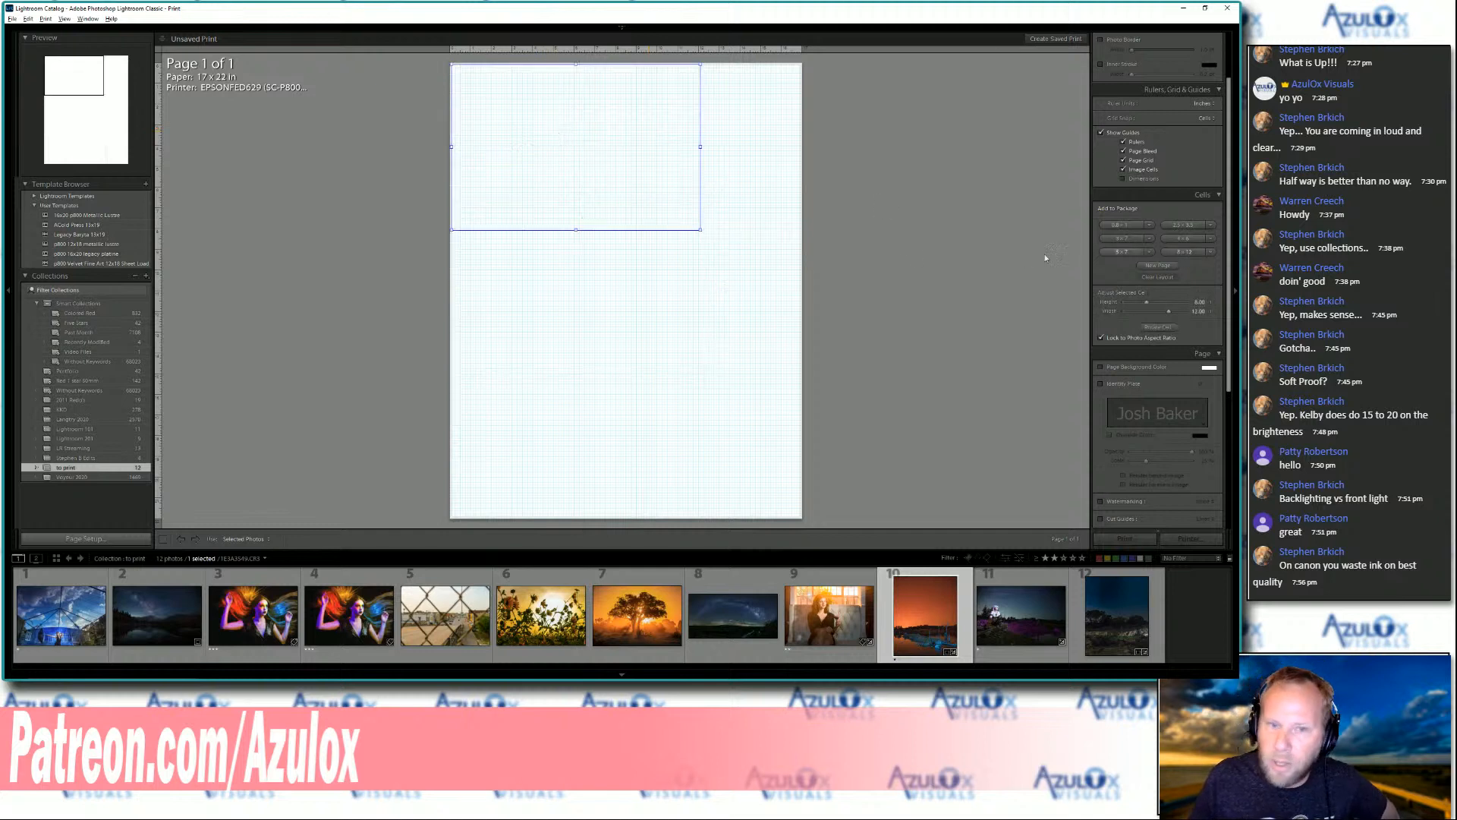
{"action": "left_click_drag", "start_coordinate": [566, 186], "coordinate": [579, 194]}
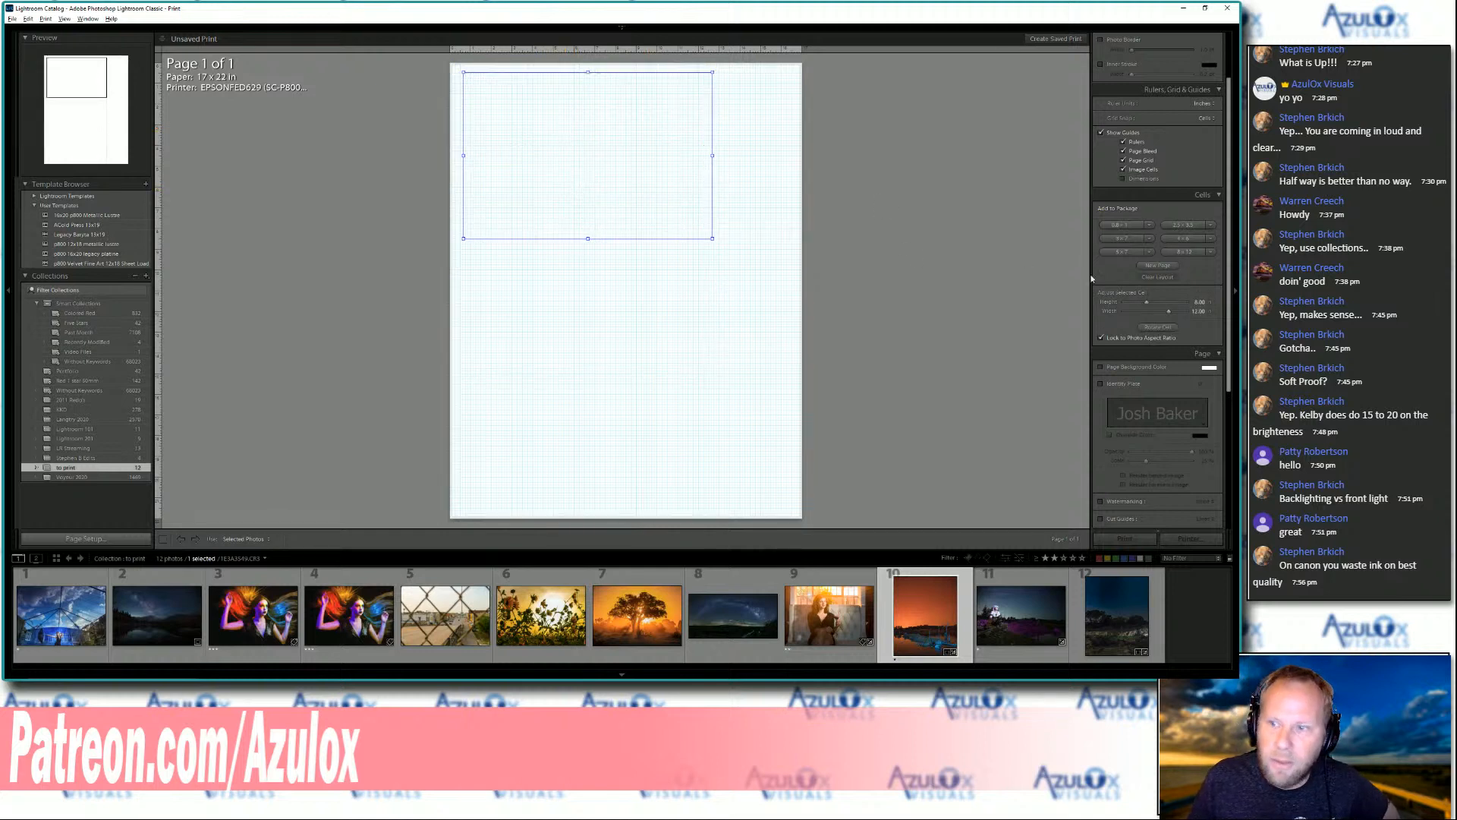
{"action": "left_click", "coordinate": [1186, 238]}
{"action": "left_click_drag", "start_coordinate": [533, 281], "coordinate": [545, 292]}
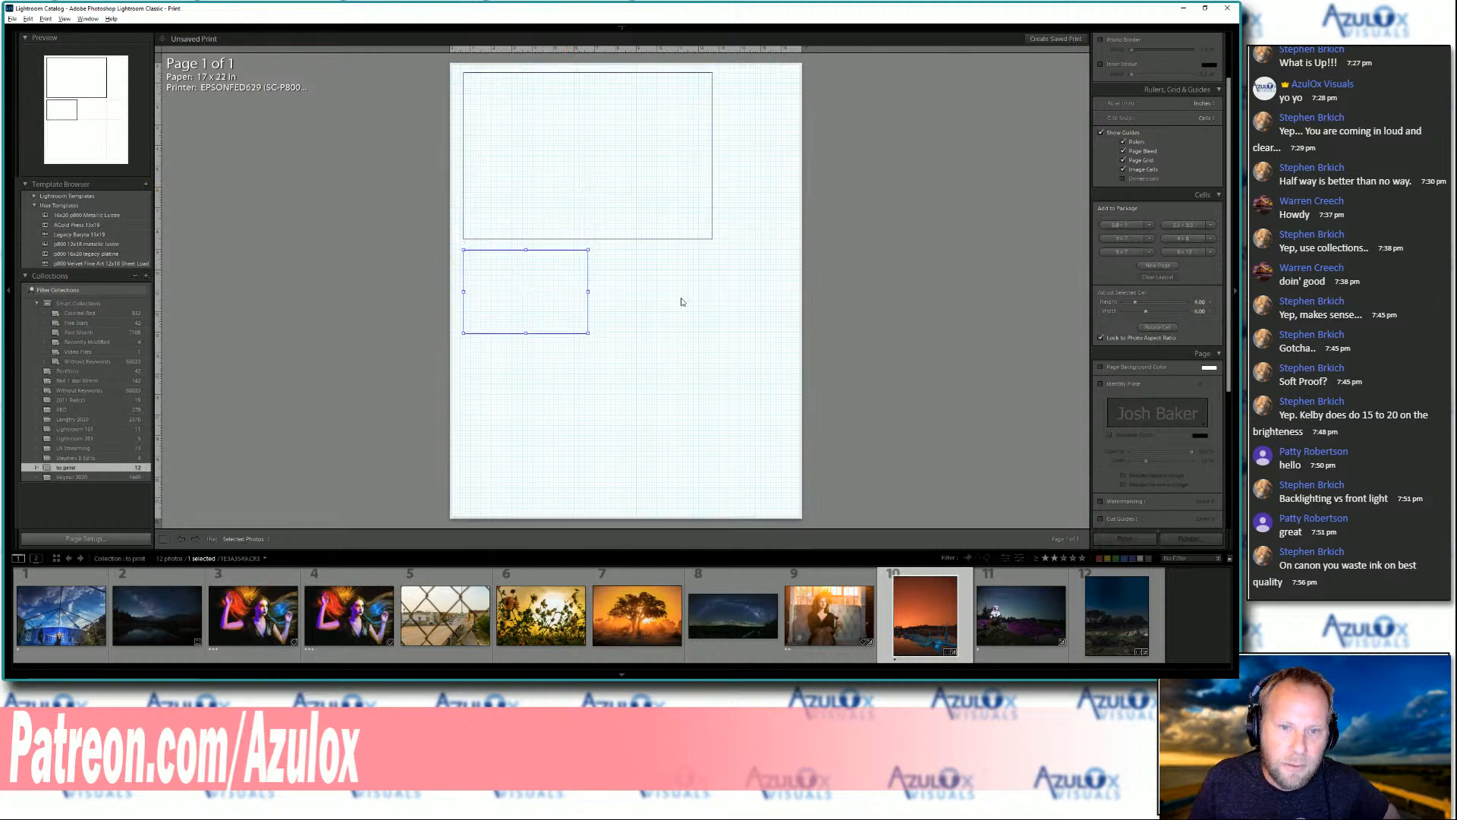
Add a second 4 x 6 cell beside the first one and a 5 x 7 cell below them
{"action": "left_click", "coordinate": [1179, 238]}
{"action": "left_click_drag", "start_coordinate": [628, 303], "coordinate": [635, 309]}
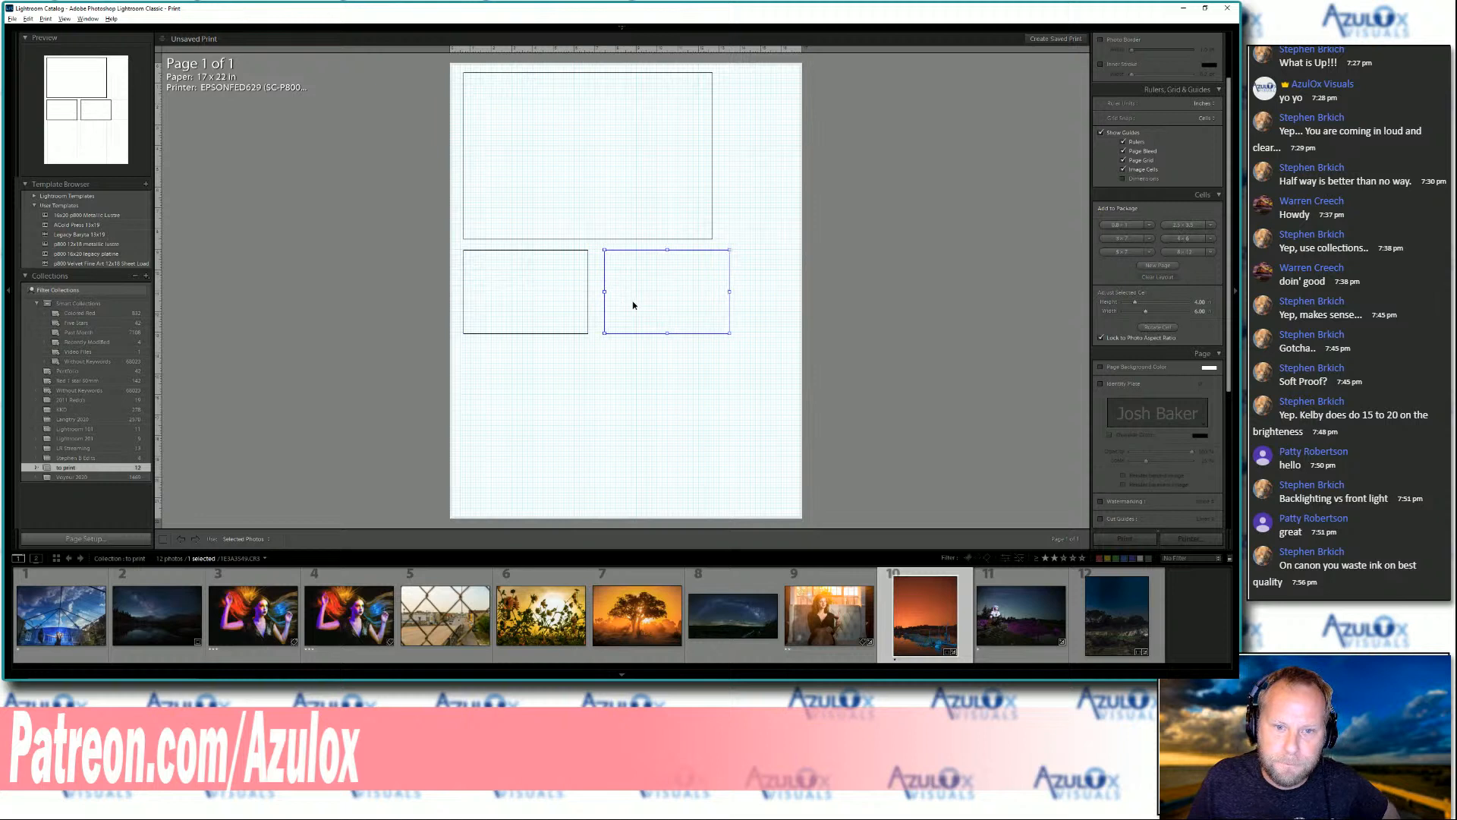
{"action": "left_click", "coordinate": [1122, 252]}
{"action": "left_click_drag", "start_coordinate": [529, 384], "coordinate": [546, 403]}
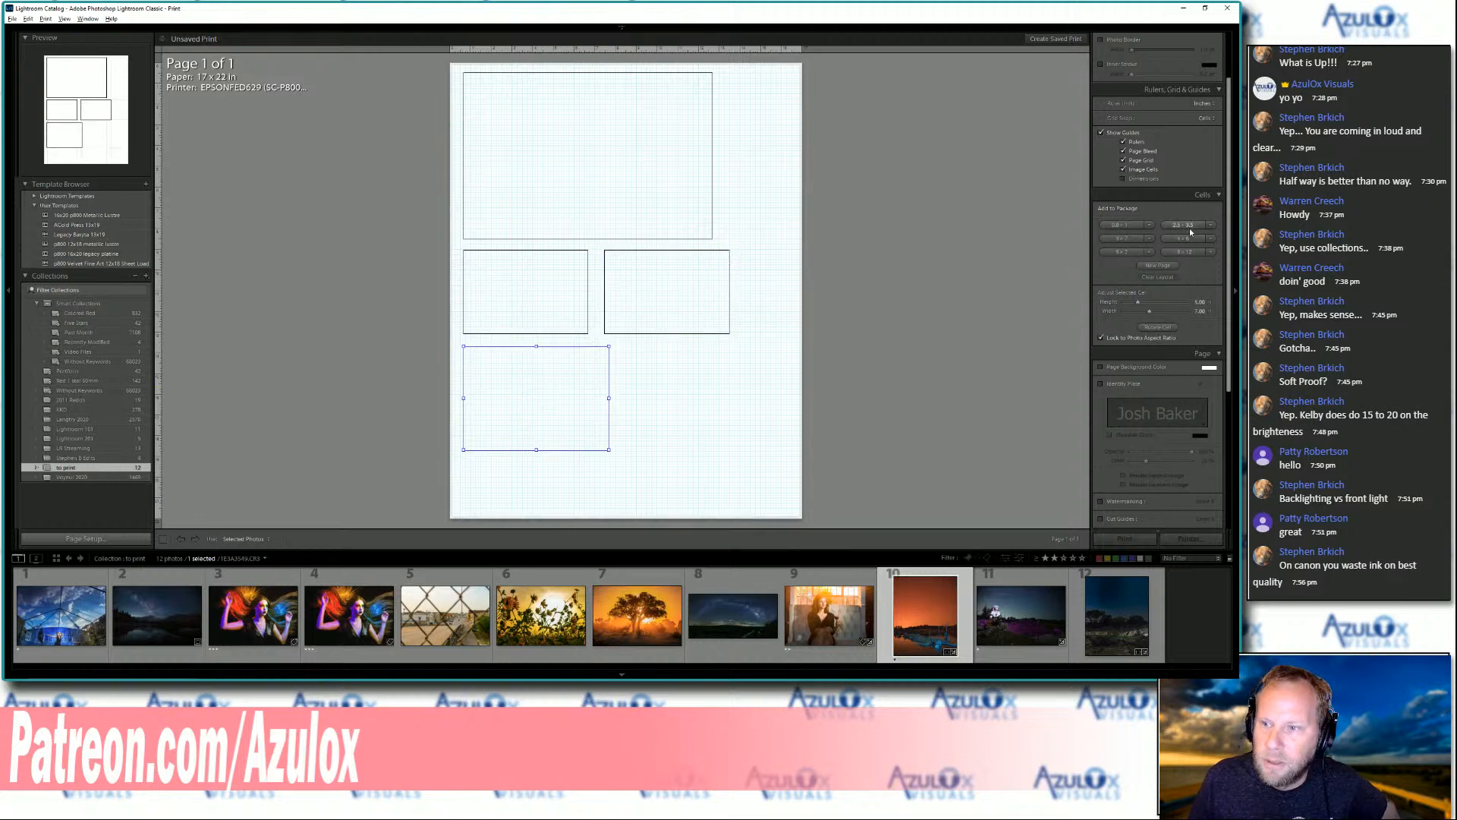
Change the first cell preset to 8 x 10 and delete the cell it adds on the second page
{"action": "left_click", "coordinate": [1150, 227]}
{"action": "left_click", "coordinate": [1130, 293]}
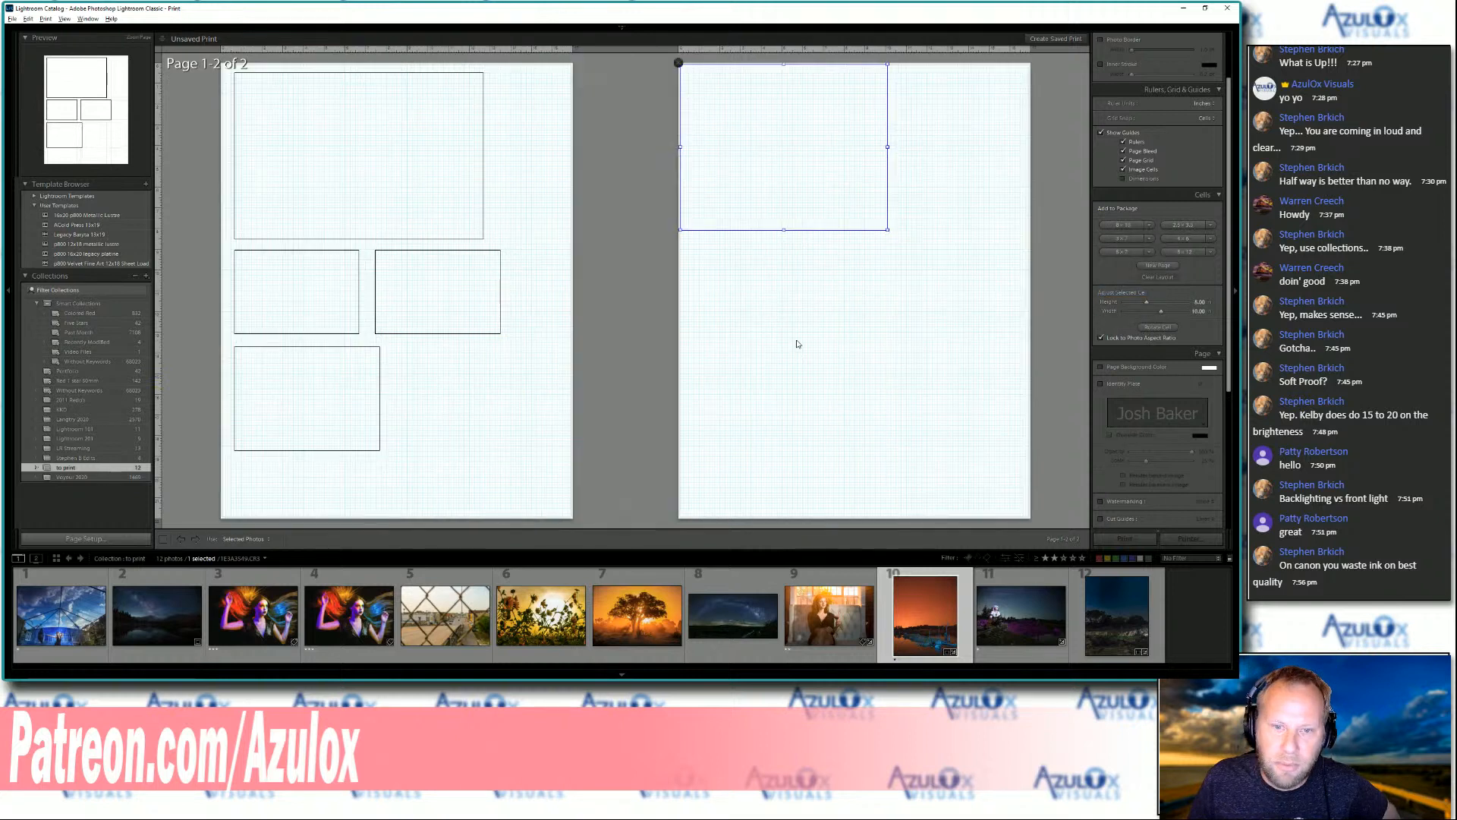
{"action": "key", "text": "Delete"}
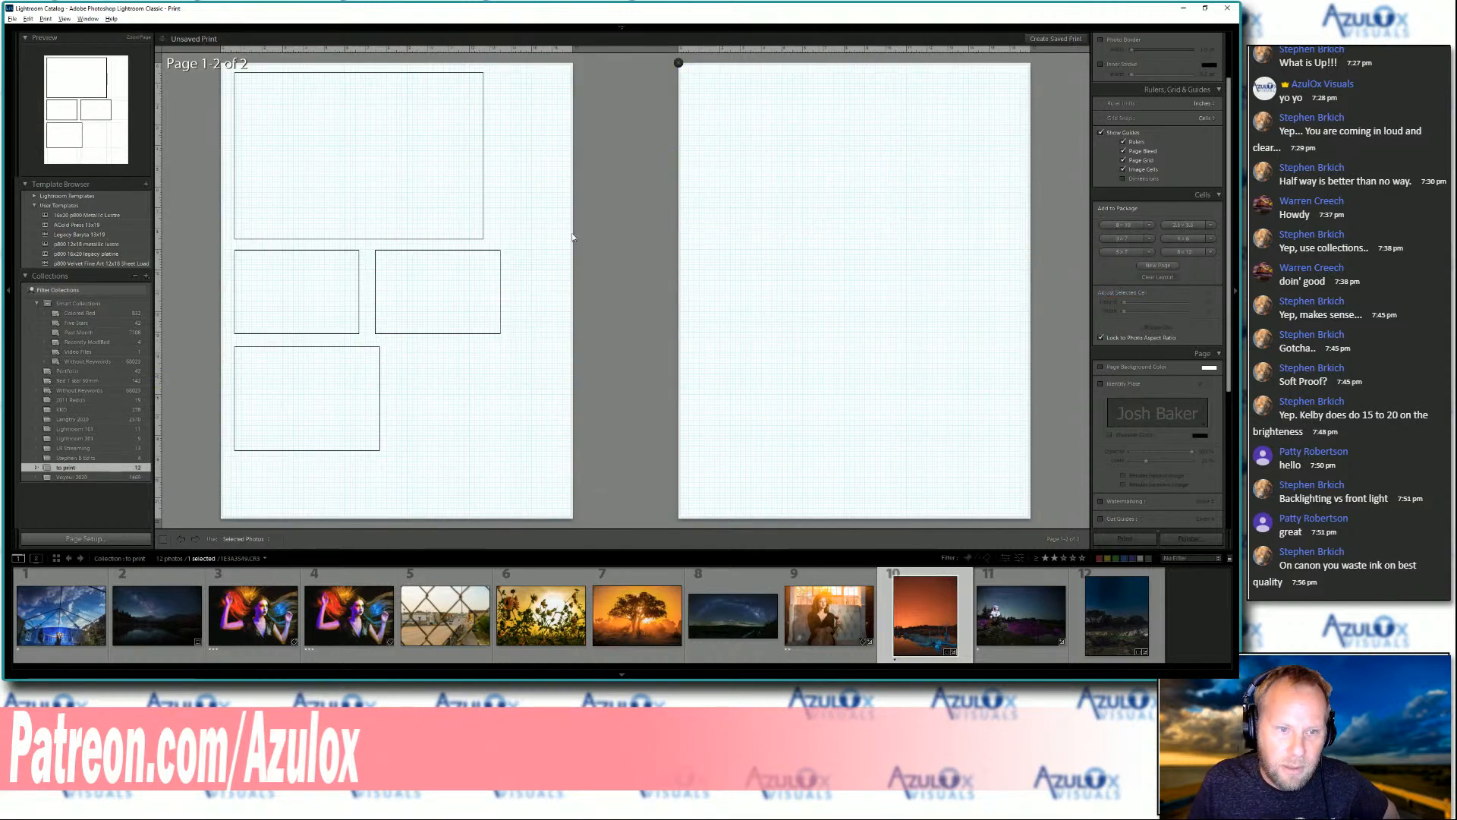
Delete the right-hand 4 x 6 cell and the 5 x 7 cell from the first page
{"action": "left_click", "coordinate": [423, 321]}
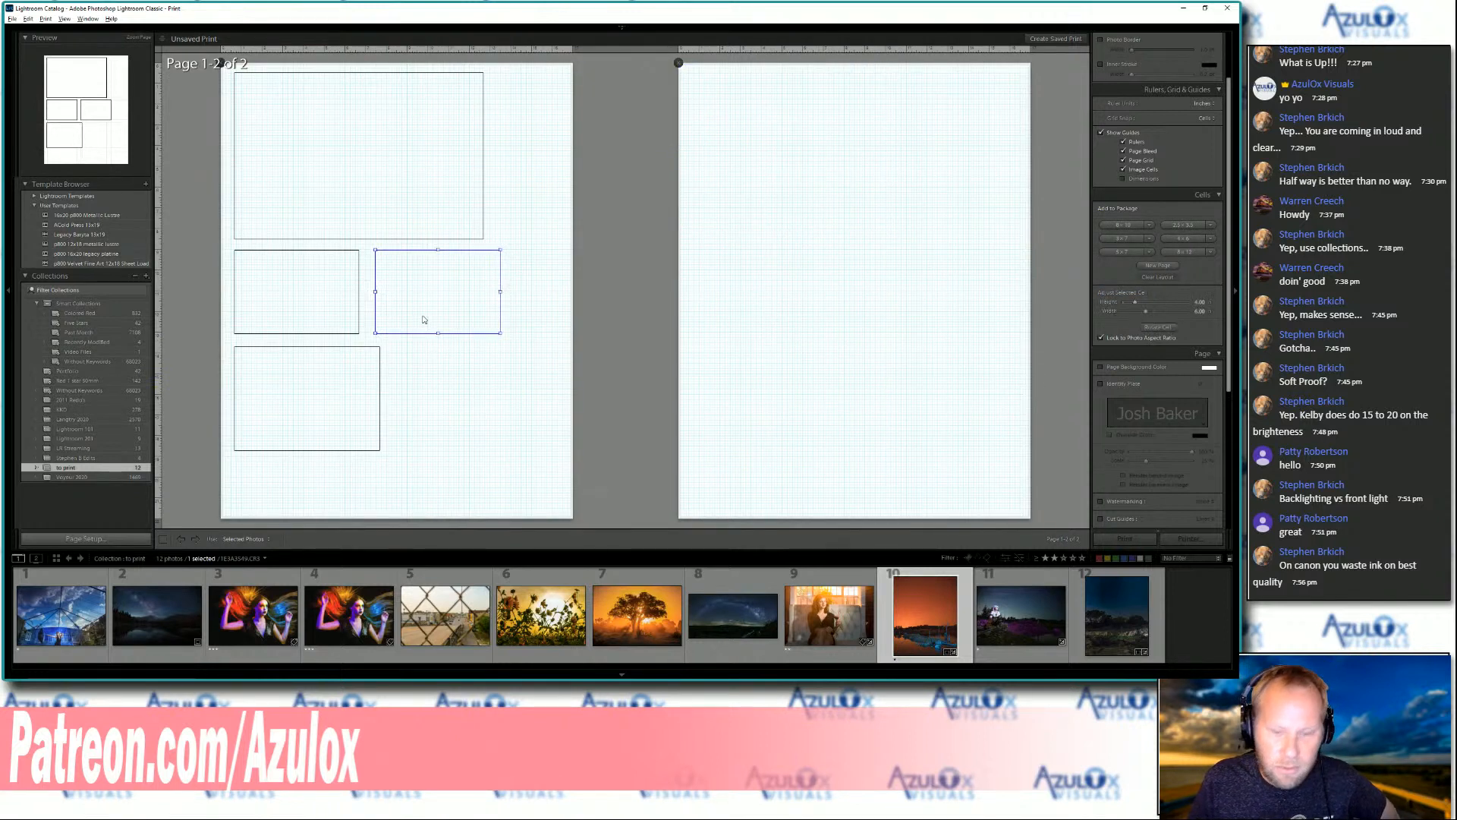
{"action": "key", "text": "Delete"}
{"action": "left_click", "coordinate": [367, 359]}
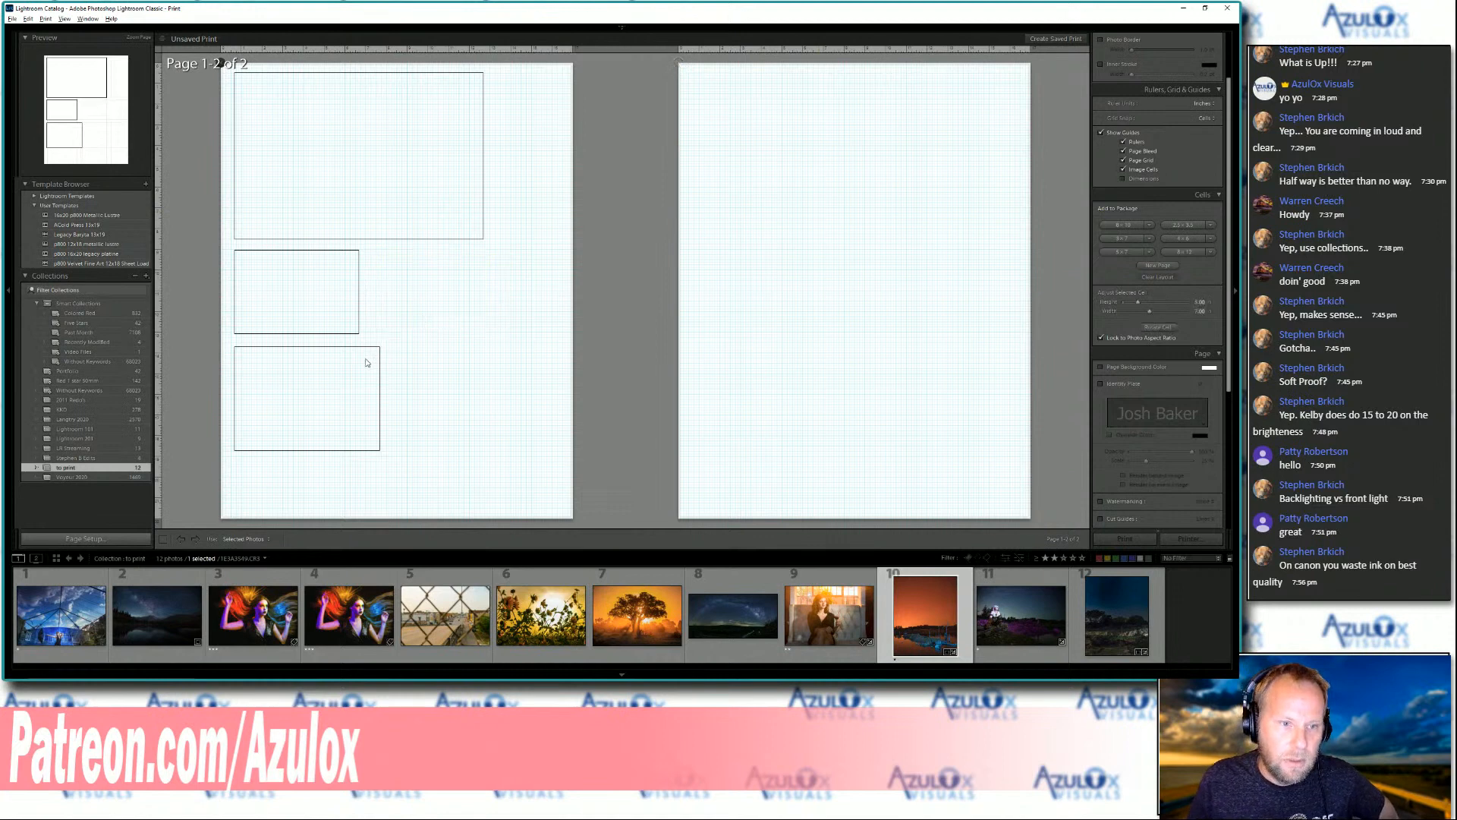
{"action": "key", "text": "Delete"}
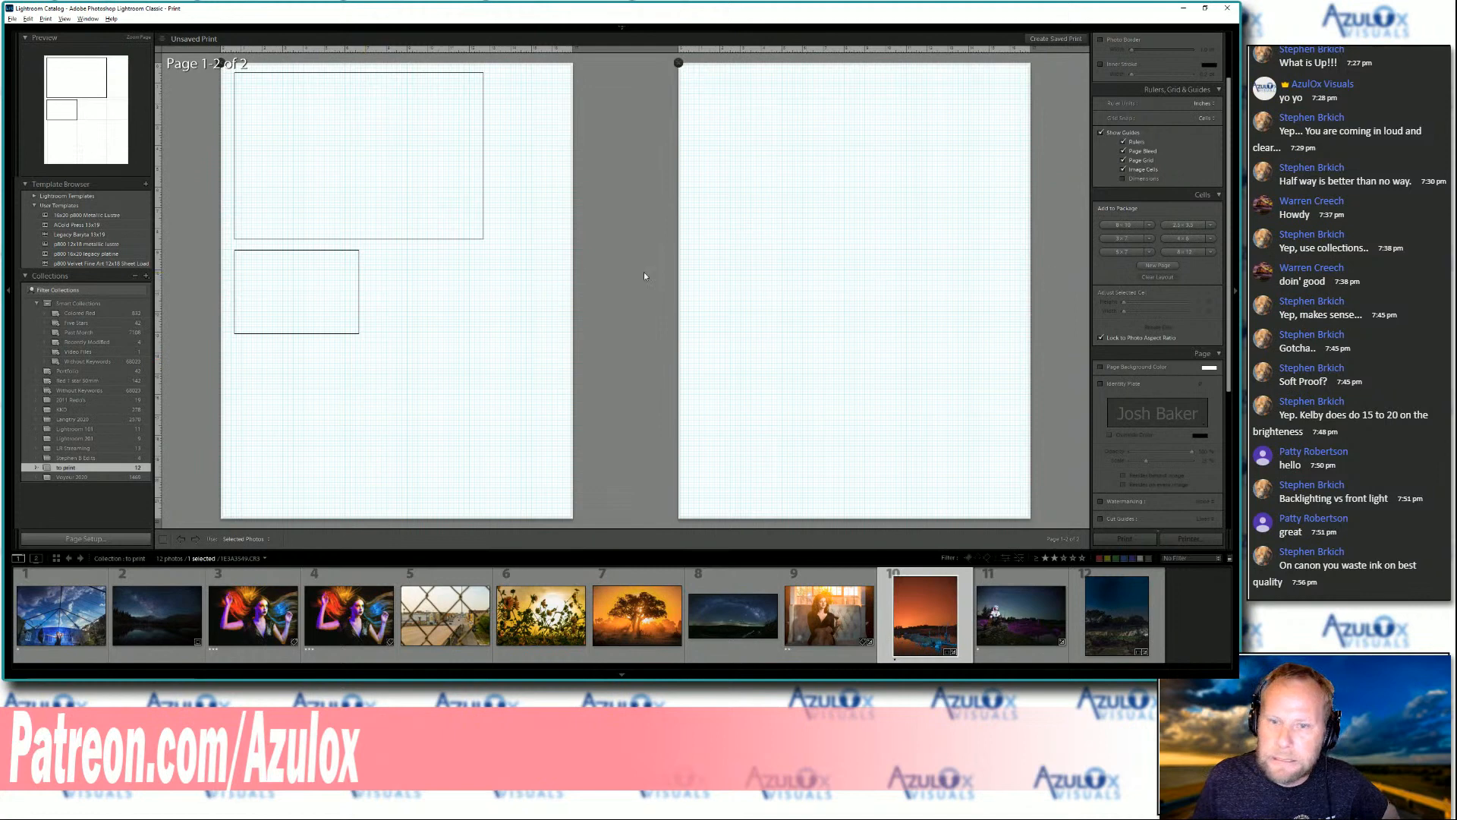
Add an 8 x 10 cell at the bottom of the first page and a 4 x 6 cell beside the existing one
{"action": "left_click", "coordinate": [1127, 226]}
{"action": "left_click_drag", "start_coordinate": [467, 345], "coordinate": [346, 444]}
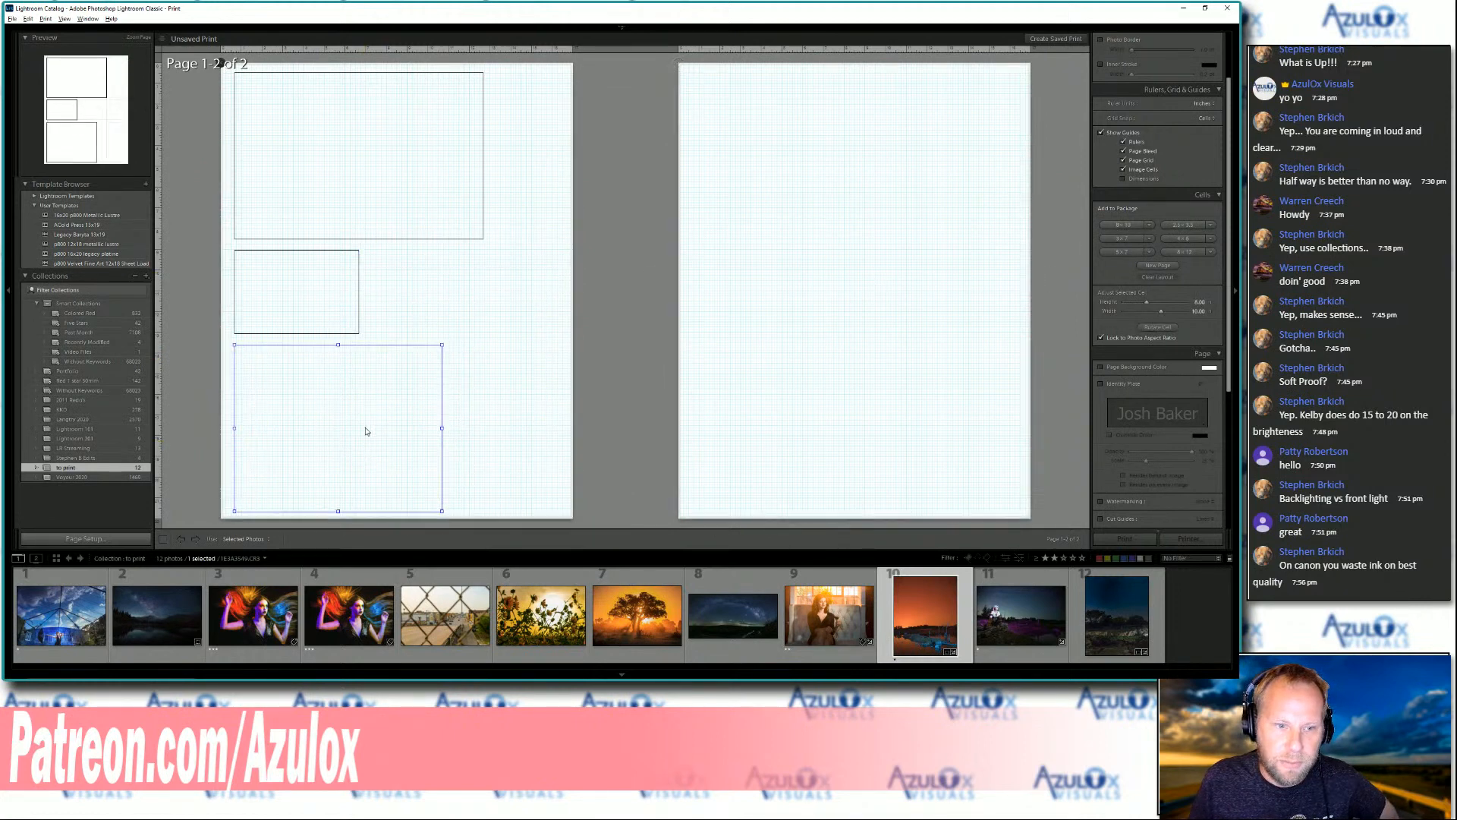
{"action": "left_click", "coordinate": [1175, 239]}
{"action": "left_click_drag", "start_coordinate": [408, 301], "coordinate": [426, 304]}
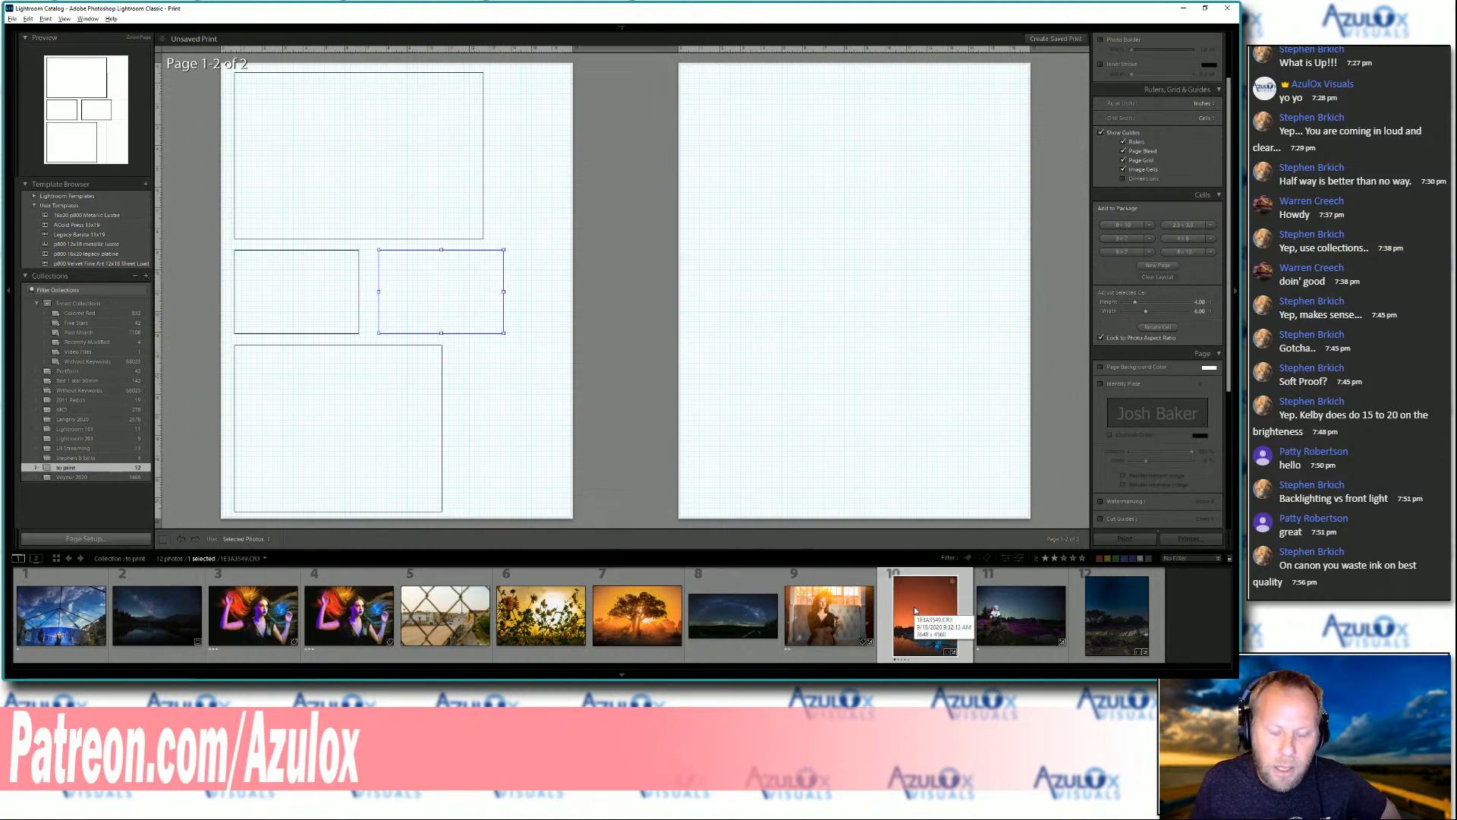
Place the colorful-hair portrait in the 8 x 12 cell, the lake photo rotated counterclockwise in the 8 x 10, and the purple-field night photo in the right 4 x 6
{"action": "left_click_drag", "start_coordinate": [359, 636], "coordinate": [368, 199]}
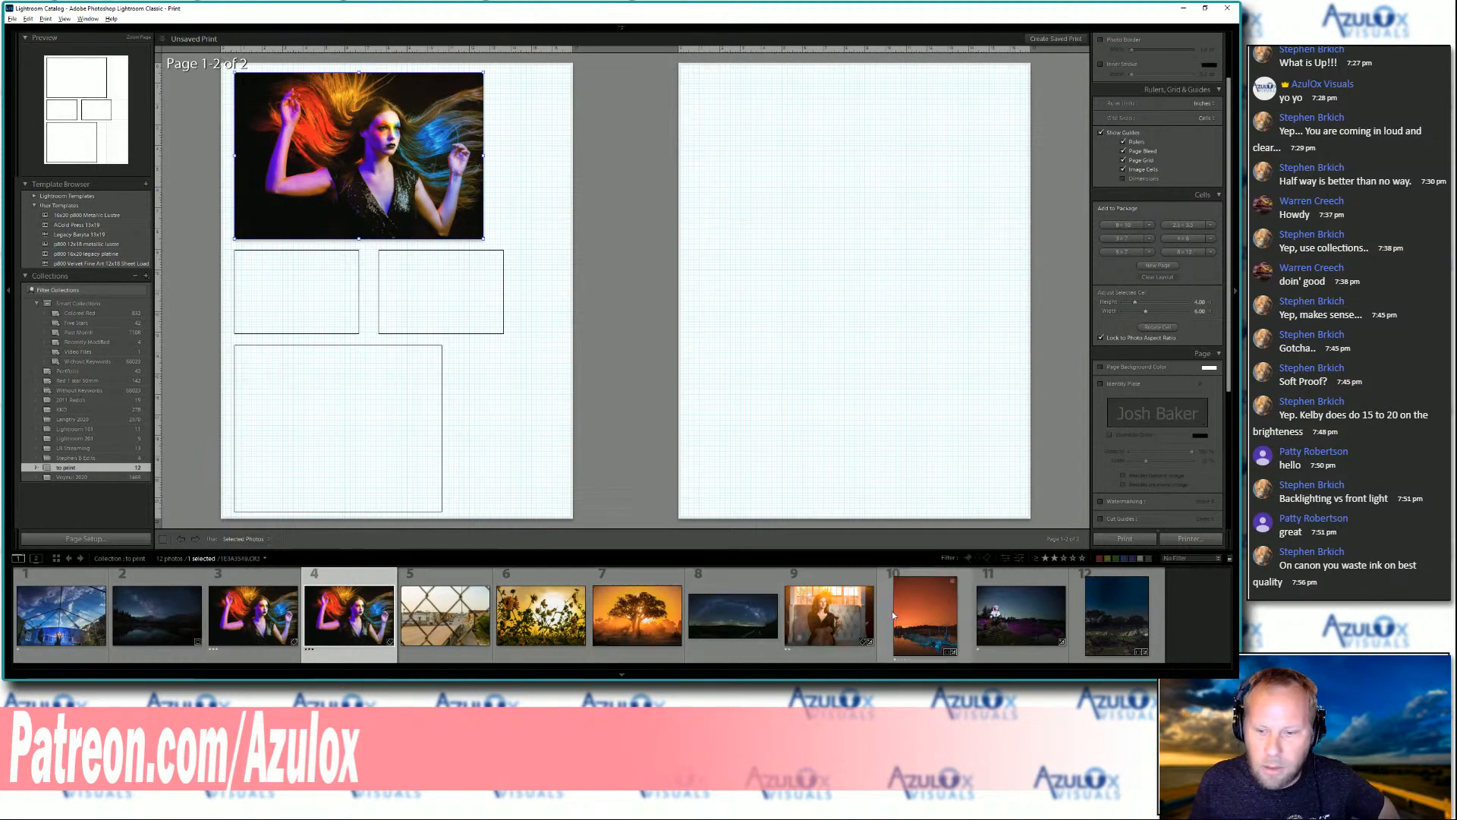
{"action": "left_click", "coordinate": [920, 619]}
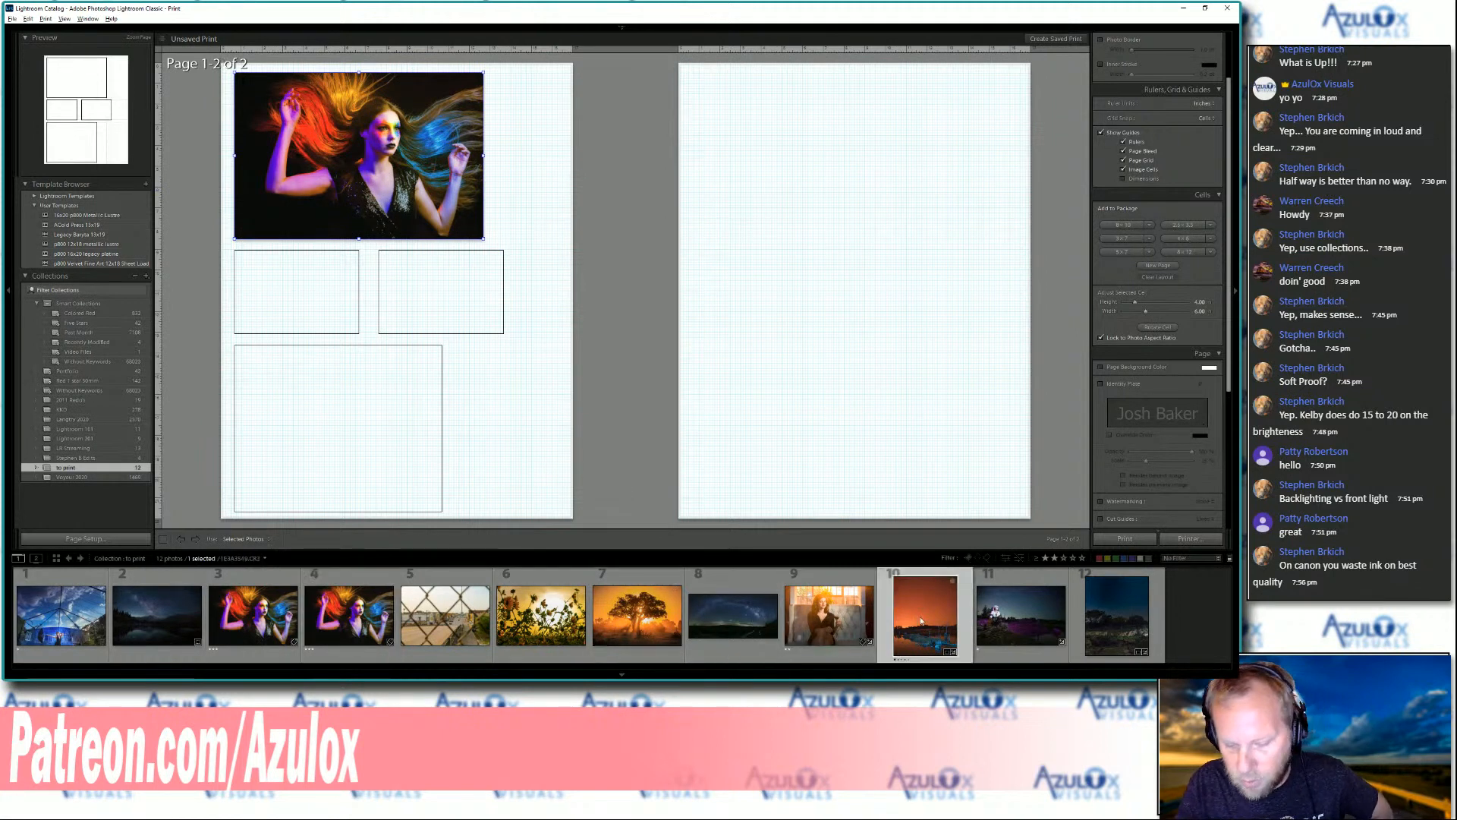
{"action": "key", "text": "ctrl+bracketleft"}
{"action": "left_click_drag", "start_coordinate": [920, 616], "coordinate": [385, 465]}
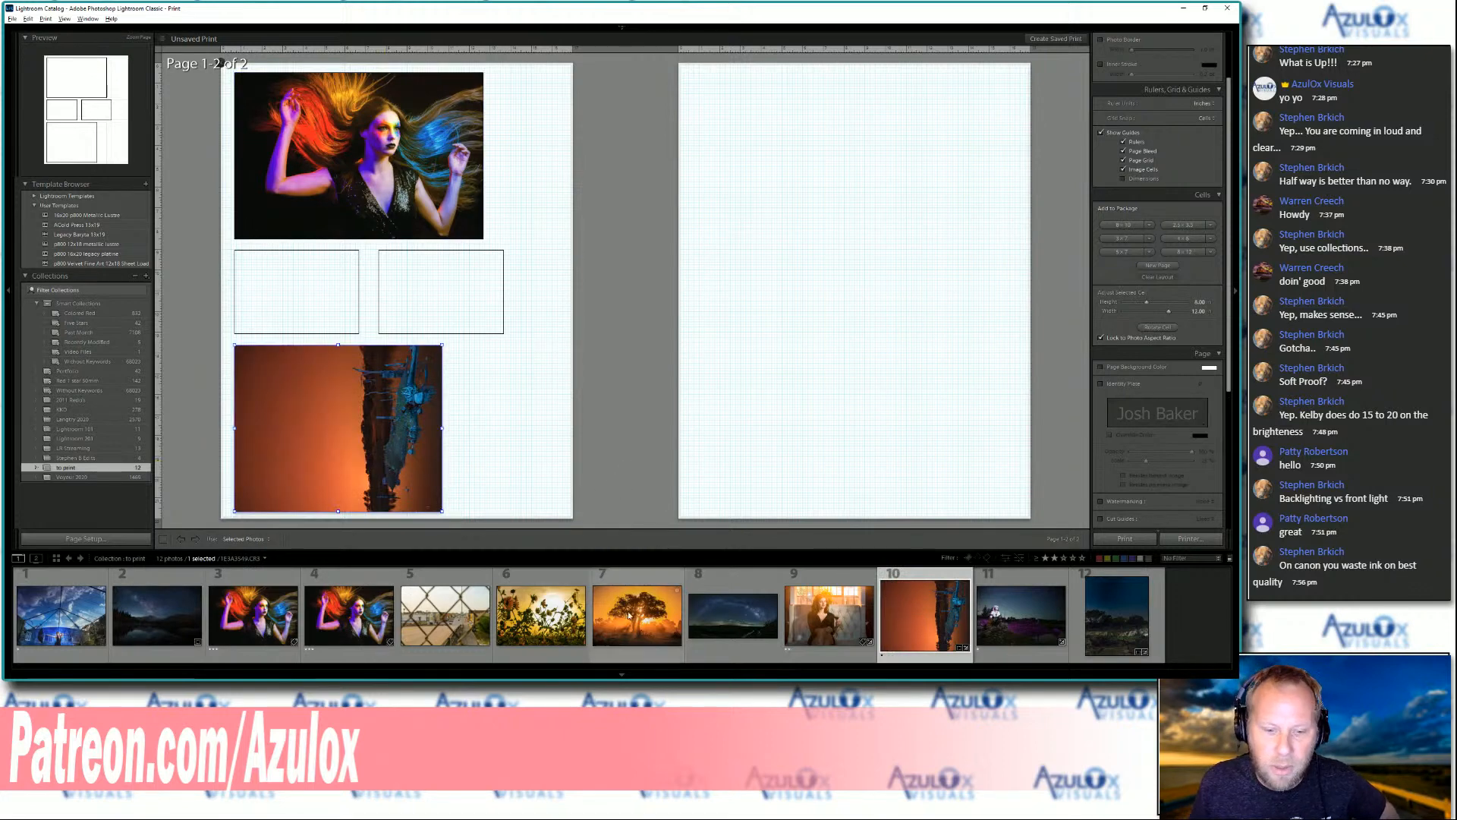
{"action": "left_click_drag", "start_coordinate": [1021, 615], "coordinate": [450, 298]}
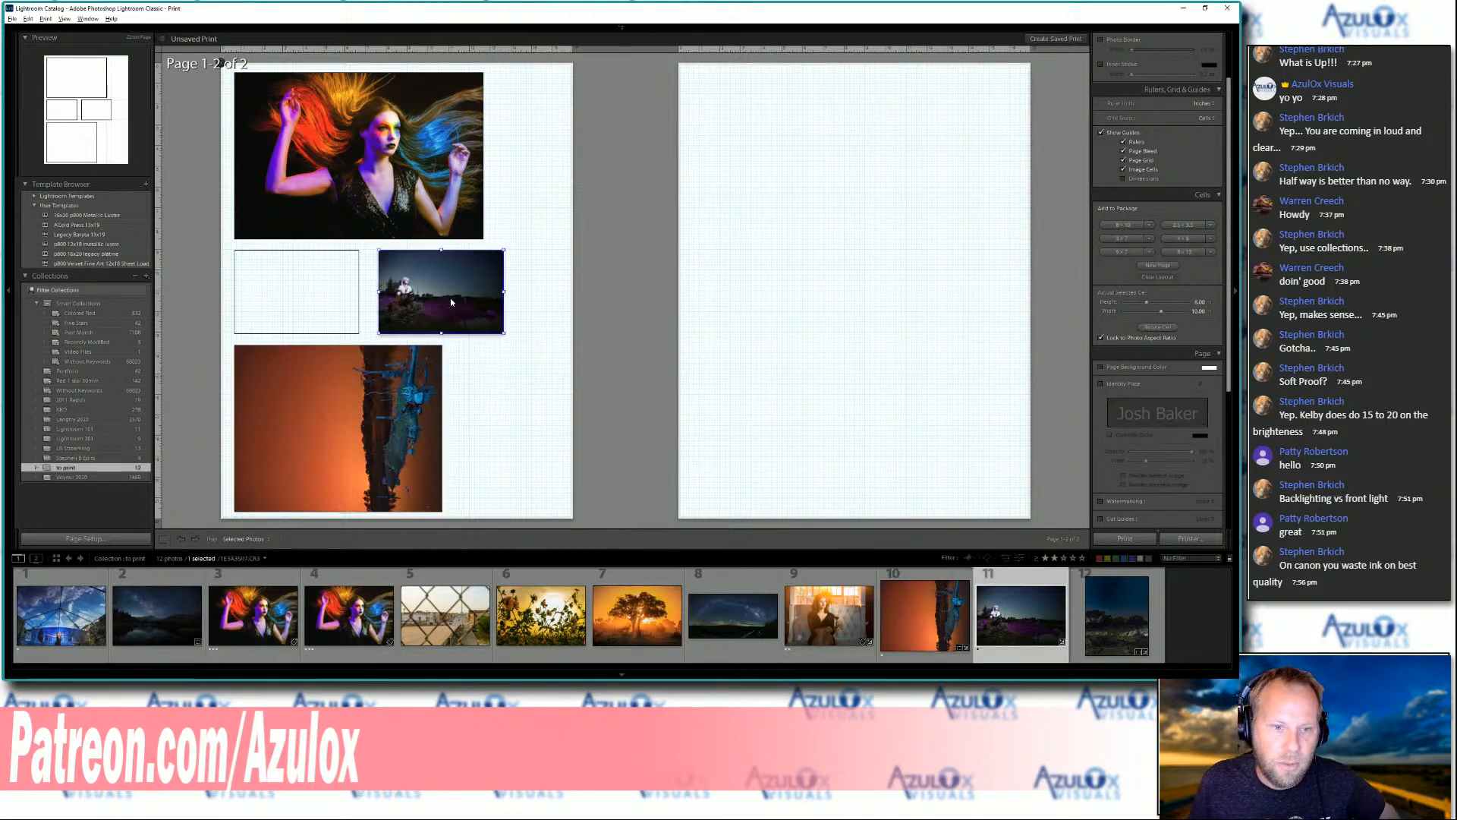
Place the blue dome photo in the empty 4 x 6 cell on the first page
{"action": "left_click_drag", "start_coordinate": [64, 616], "coordinate": [273, 306]}
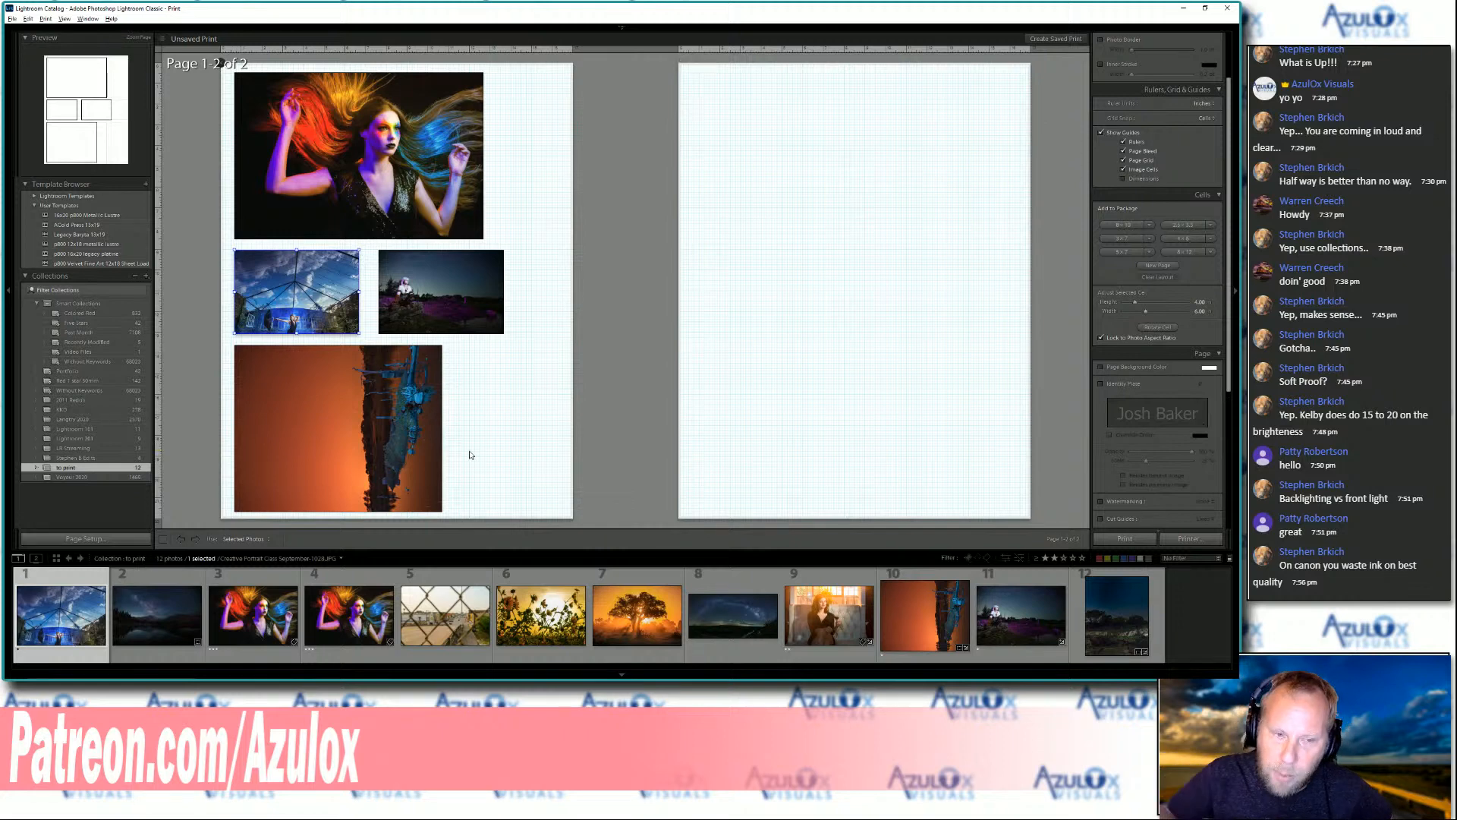
{"action": "scroll", "coordinate": [1115, 213], "scroll_direction": "up", "scroll_amount": 2}
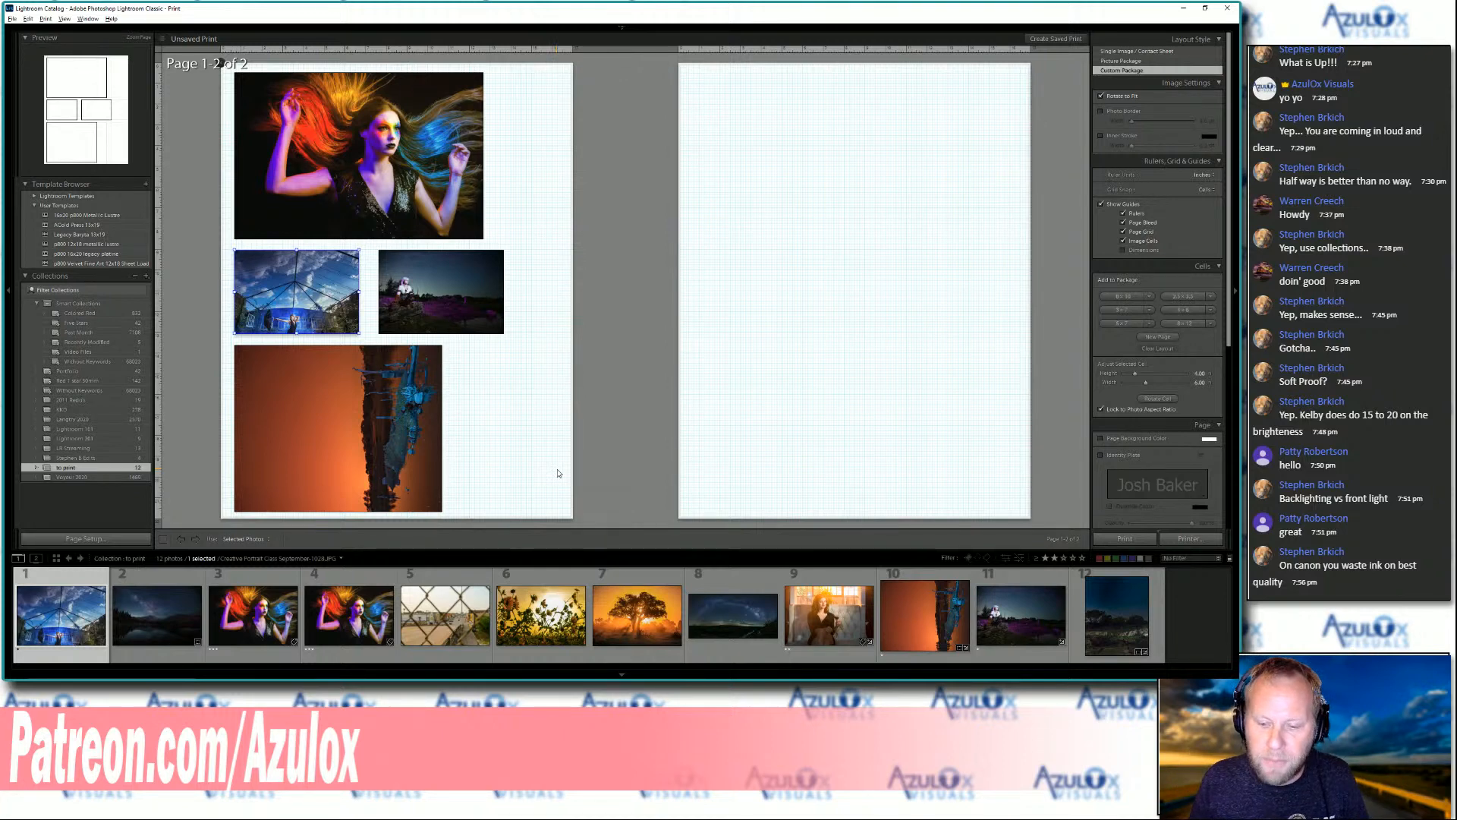
Apply the p800 13x19 metallic luster template, then rotate the lake photo clockwise and the fourth photo, the colorful-hair portrait, counterclockwise
{"action": "left_click", "coordinate": [929, 615]}
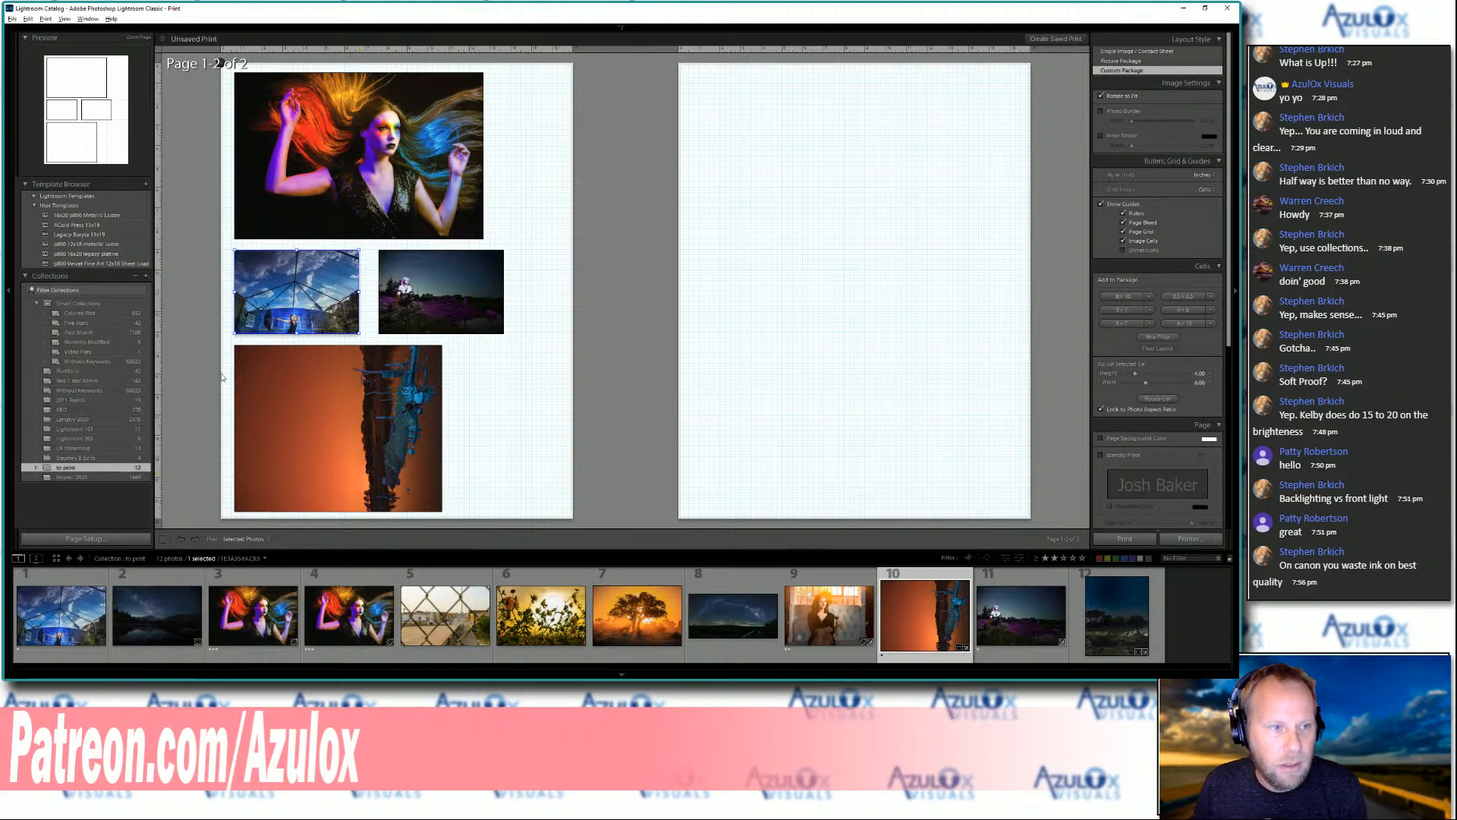
{"action": "left_click", "coordinate": [129, 244]}
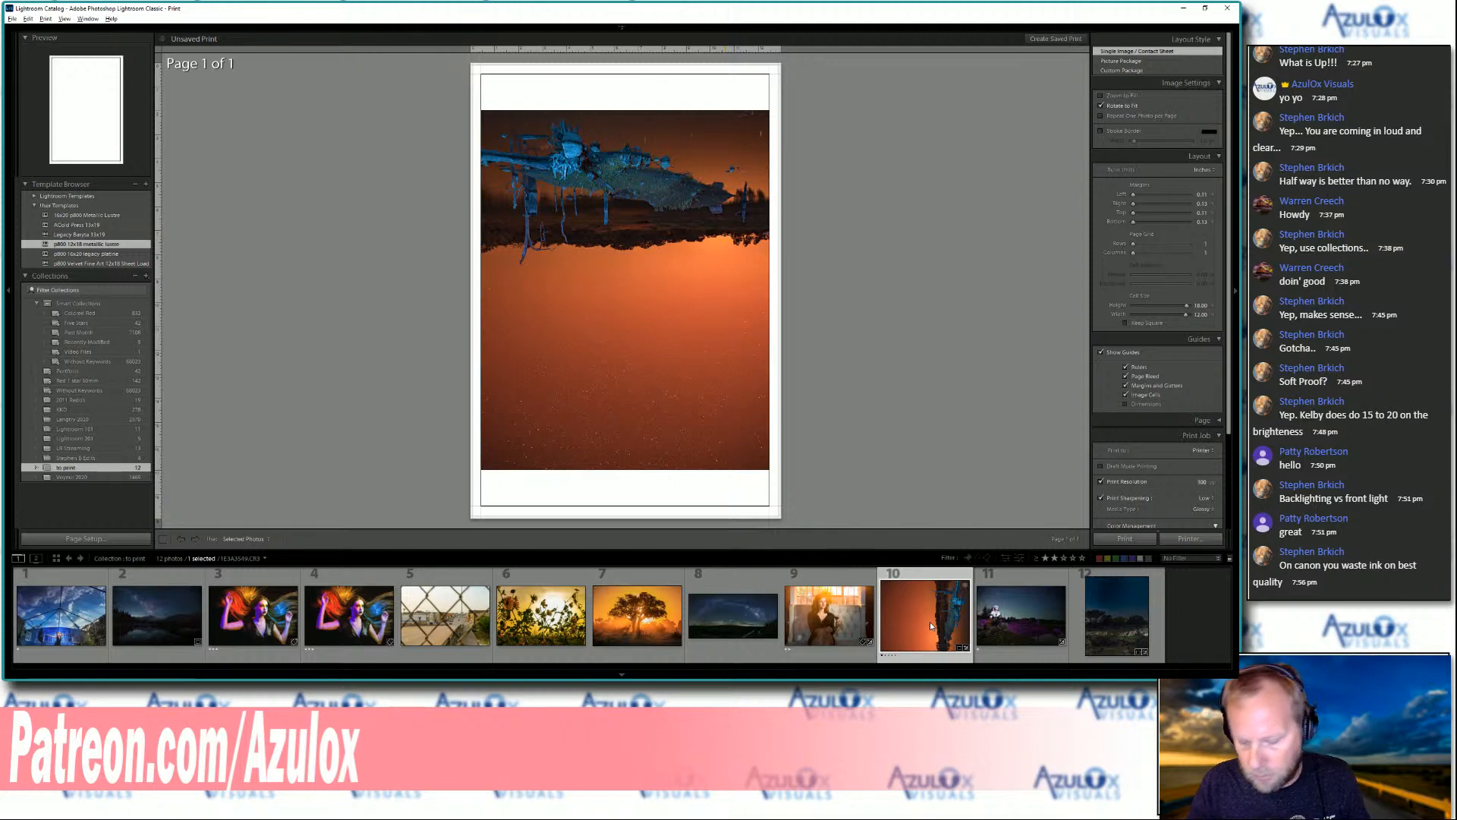
{"action": "key", "text": "ctrl+bracketright"}
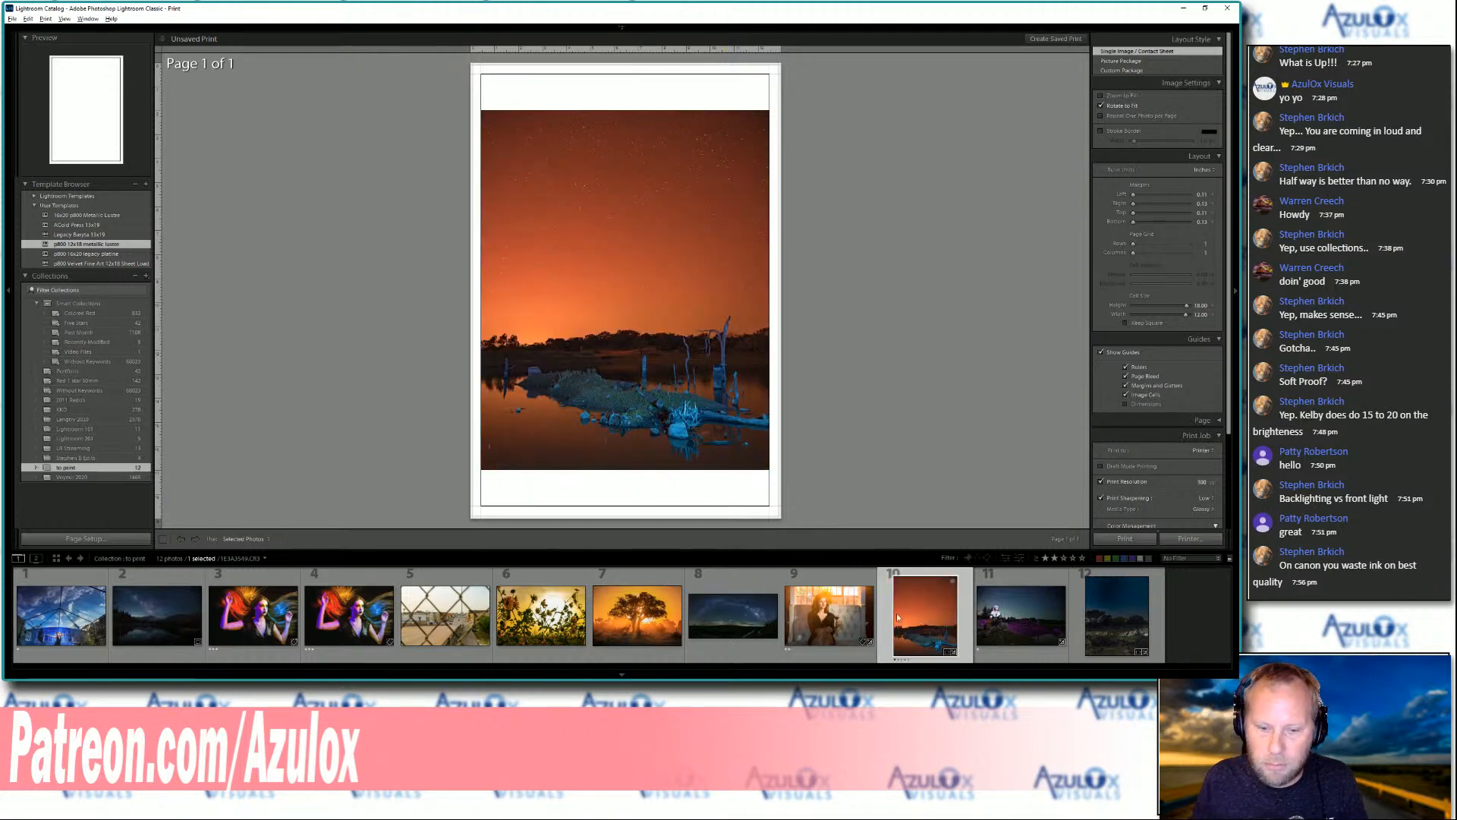
{"action": "left_click", "coordinate": [344, 627]}
{"action": "key", "text": "ctrl+bracketleft"}
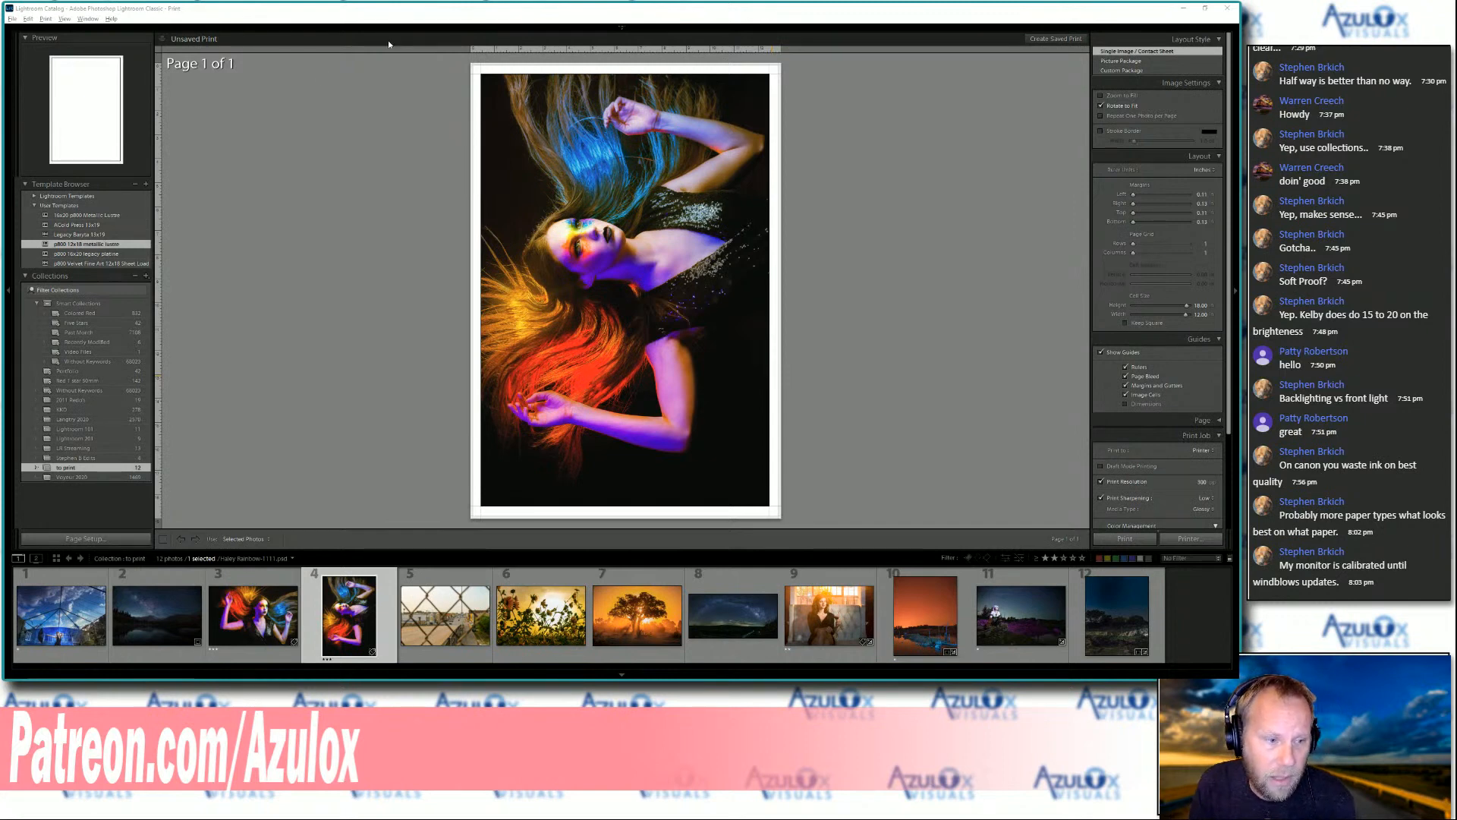
Open the Voyeur 2020 collection and filter it to photos rated two stars or higher
{"action": "left_click", "coordinate": [89, 478]}
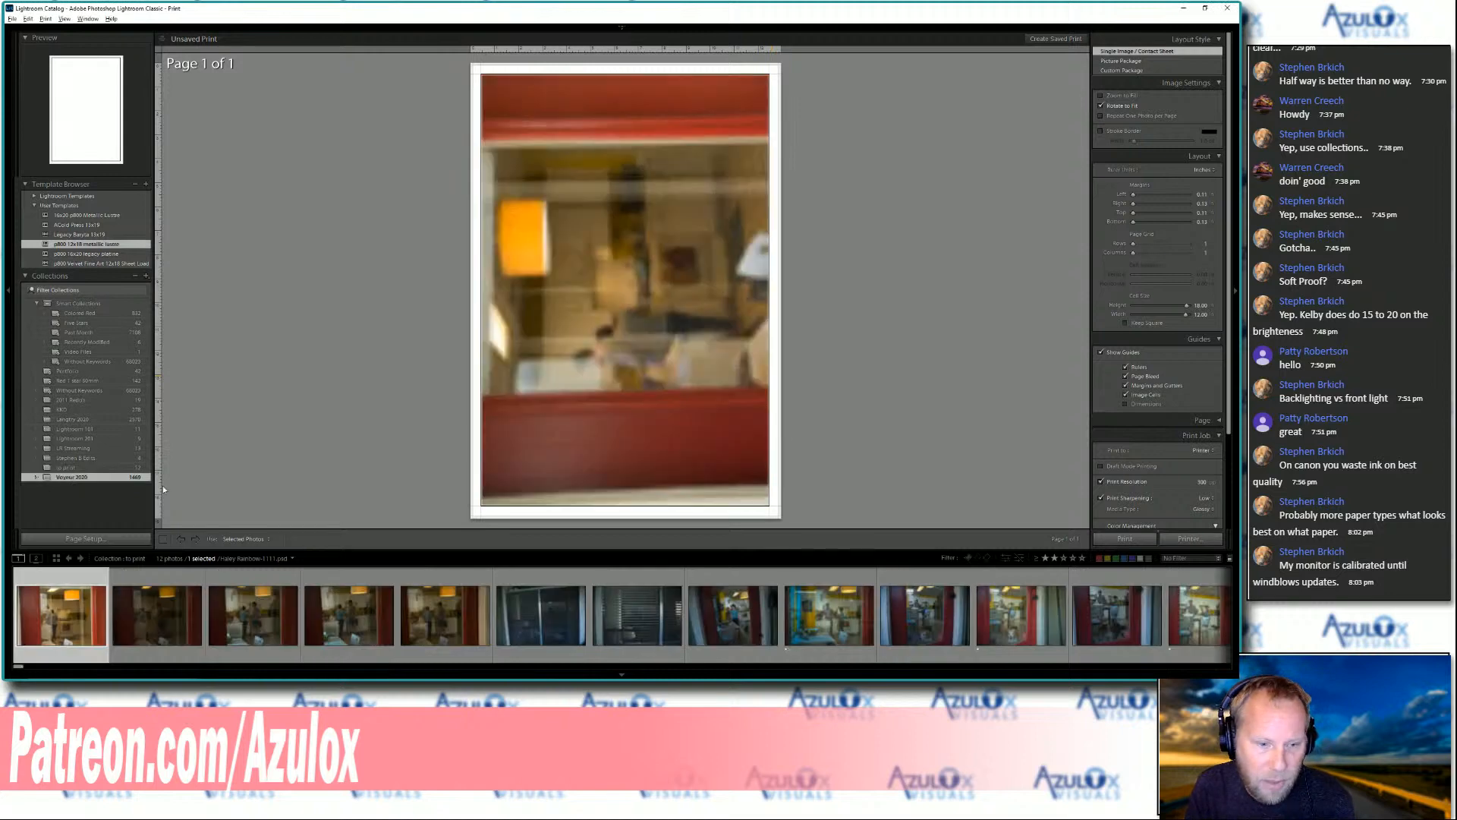
{"action": "left_click", "coordinate": [1055, 559]}
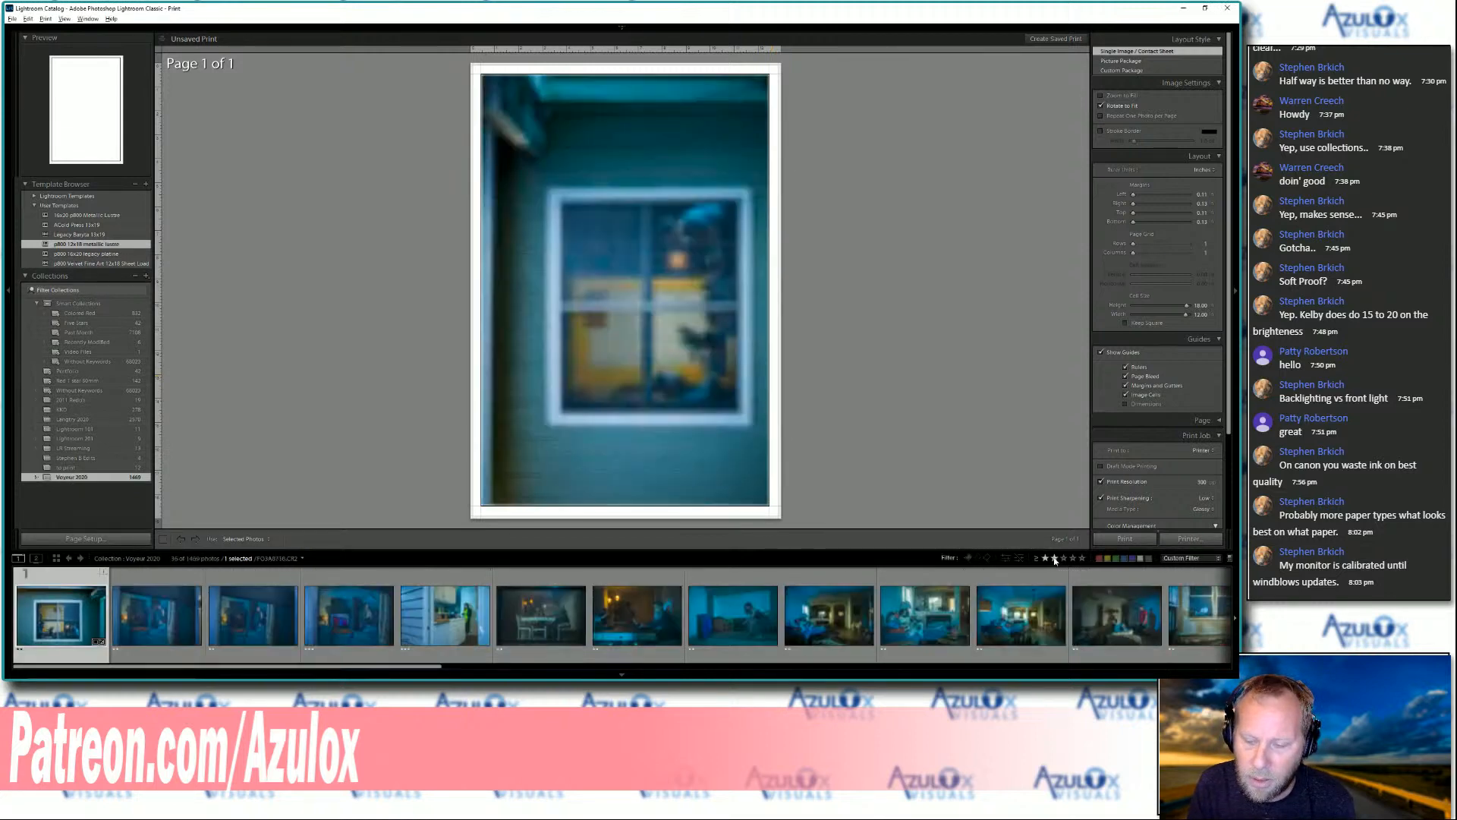
Preview photos 11, 12, 13 and 15 of the filtered collection on the print page
{"action": "left_click", "coordinate": [1022, 615]}
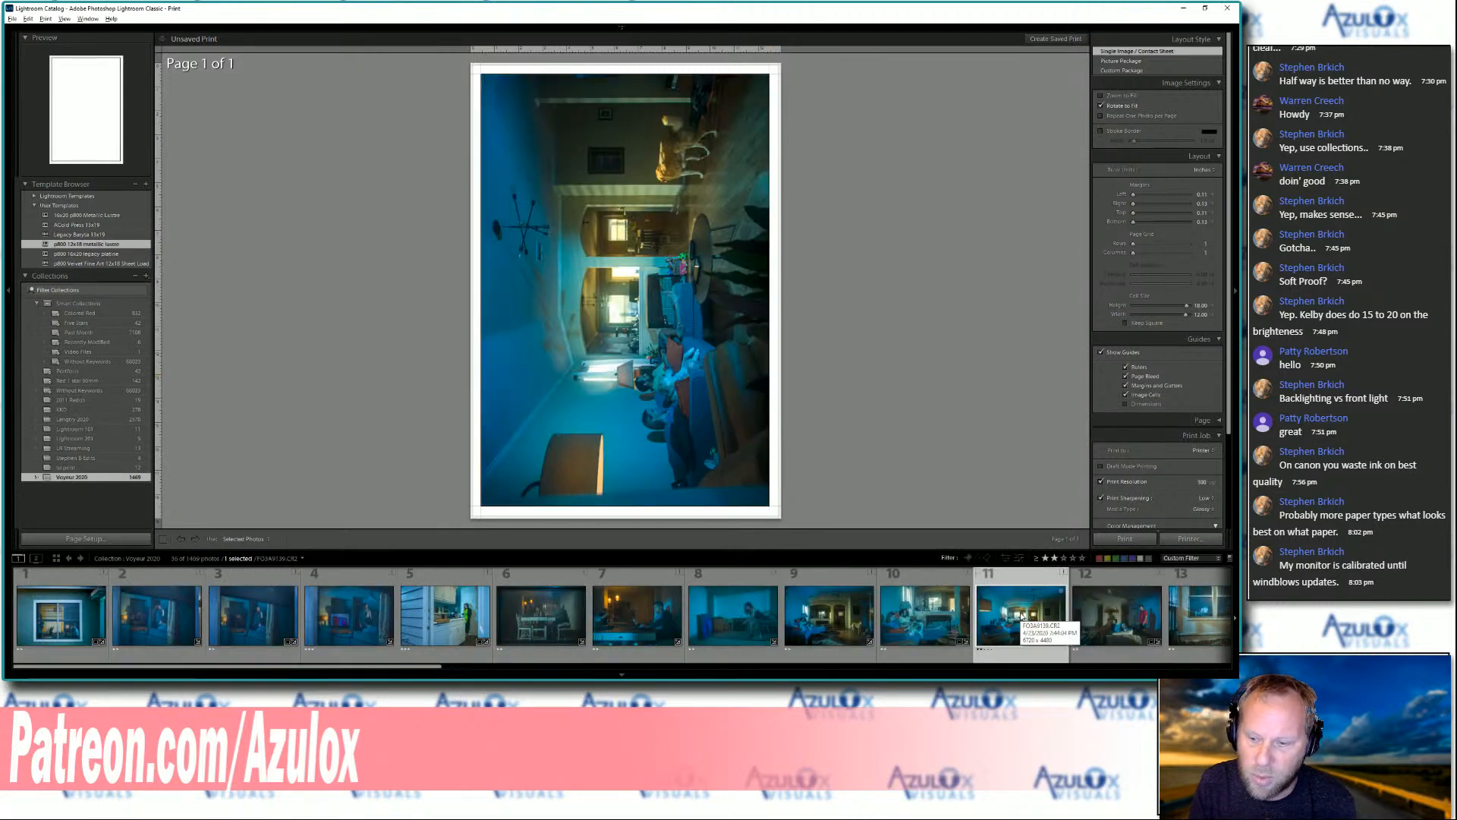
{"action": "left_click", "coordinate": [1090, 615]}
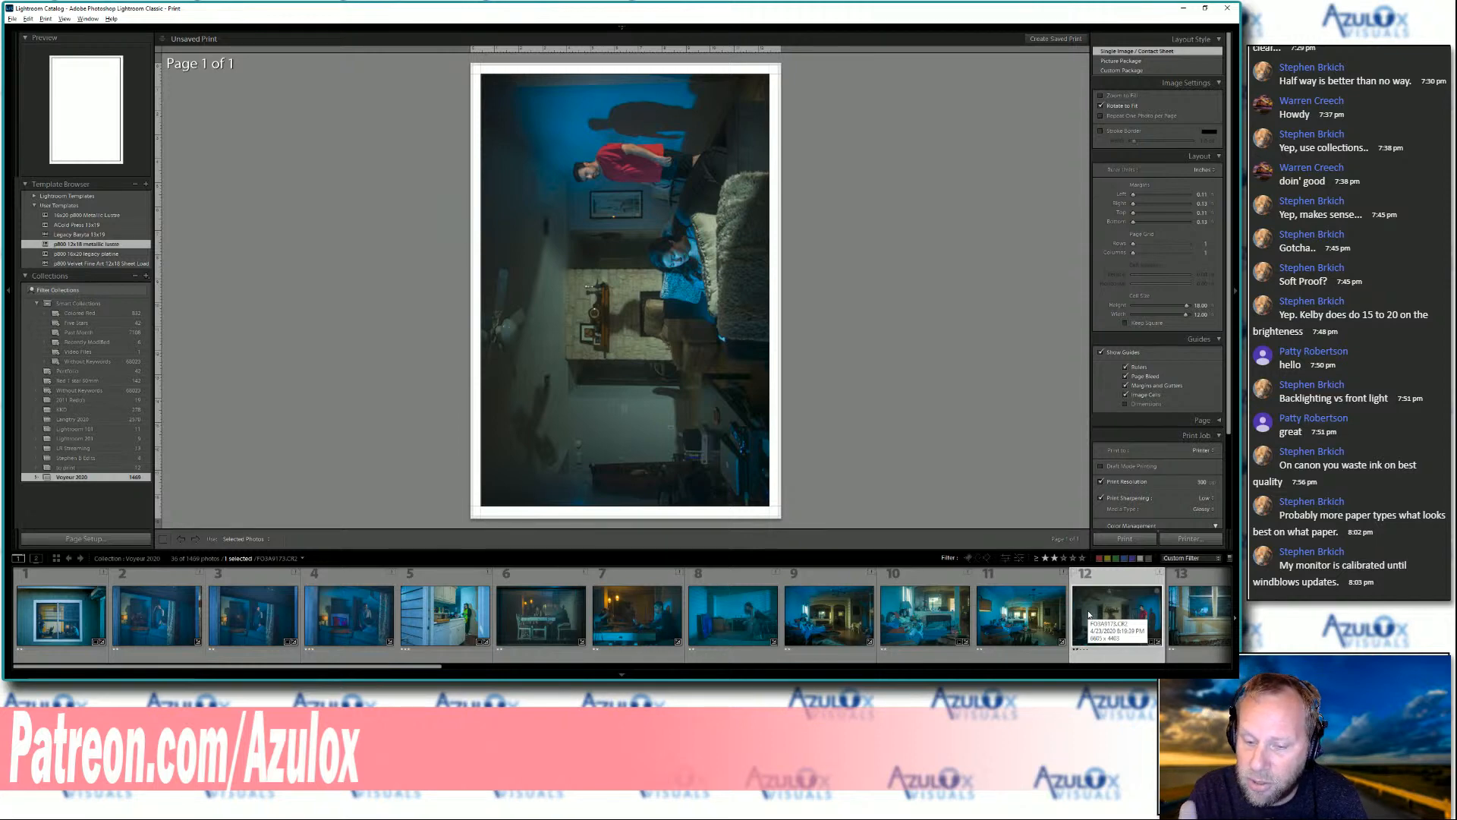
{"action": "left_click", "coordinate": [1190, 616]}
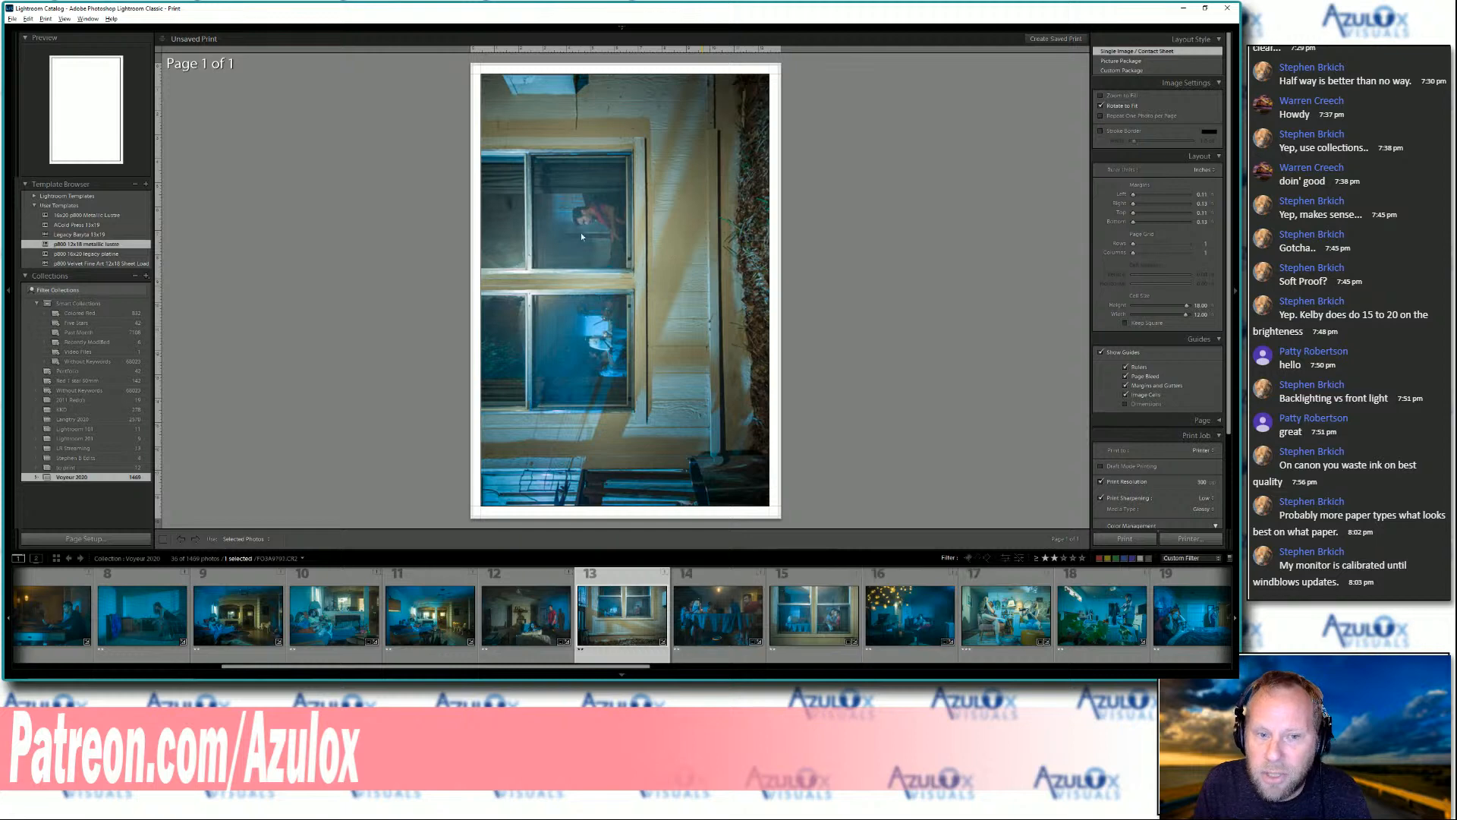
{"action": "left_click", "coordinate": [805, 615]}
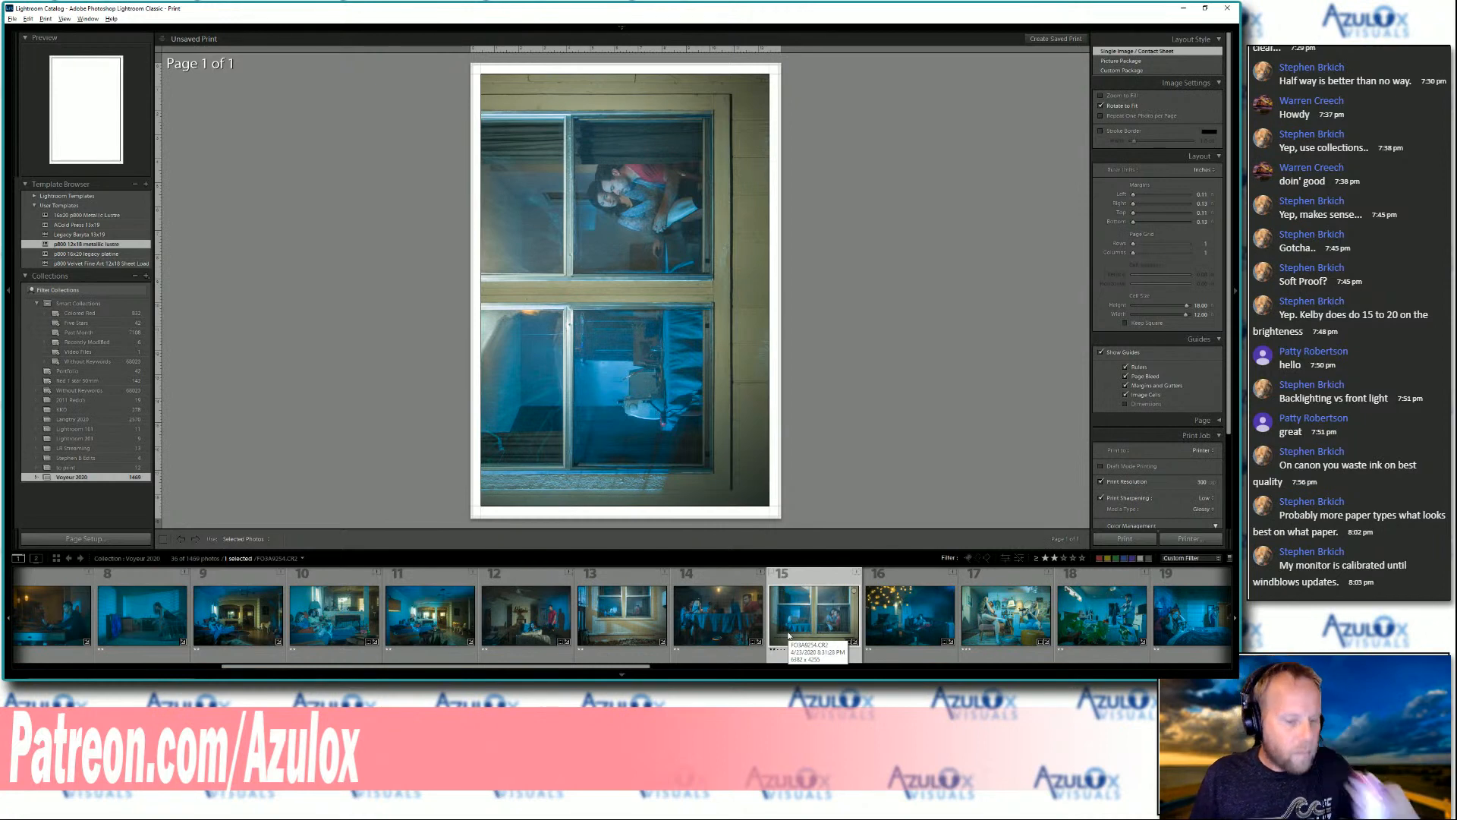
Browse the rest of the filtered collection and preview photos 31 back through 27 on the print page
{"action": "scroll", "coordinate": [549, 639], "scroll_direction": "up", "scroll_amount": 3}
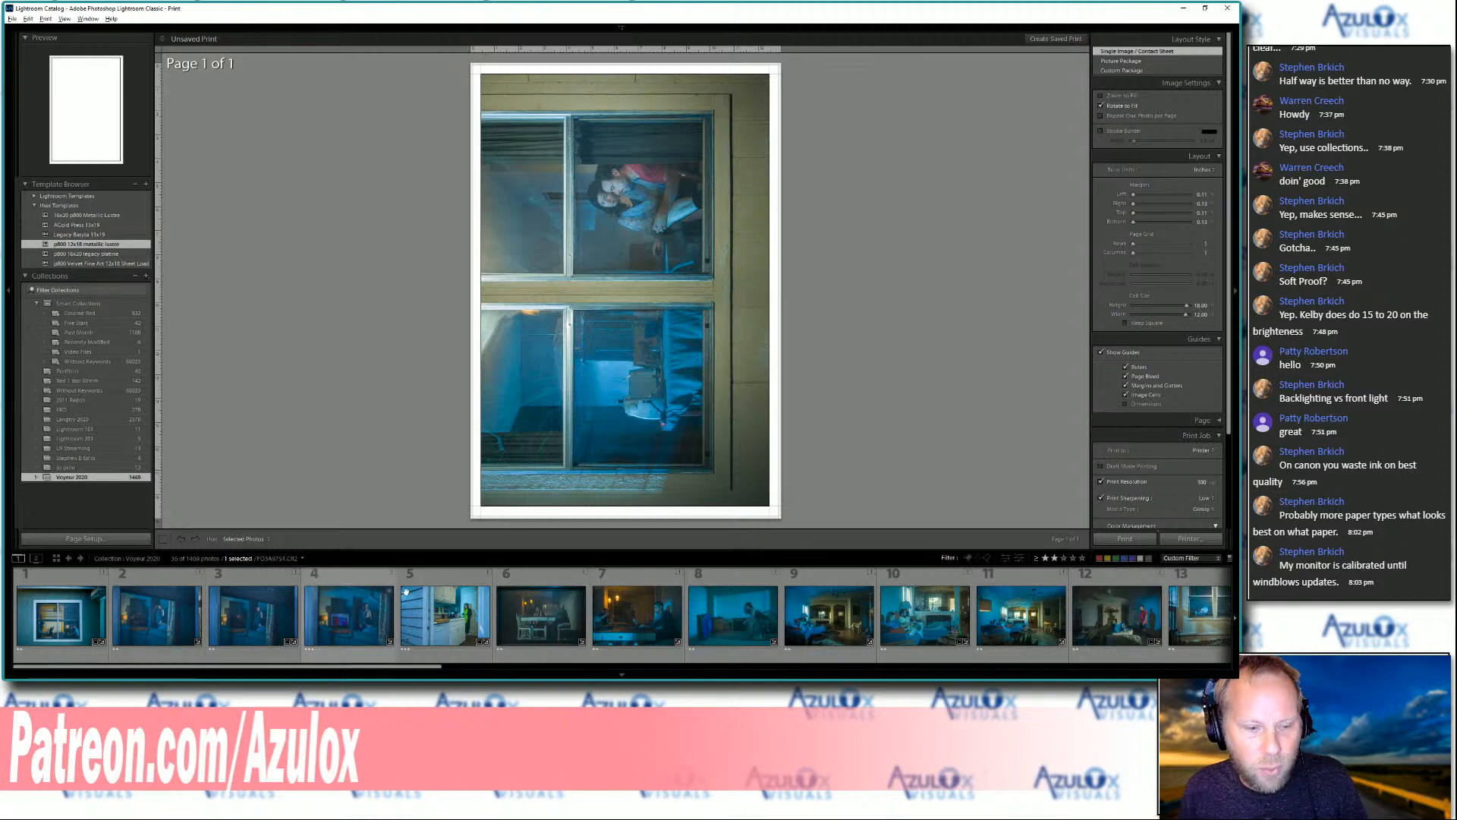
{"action": "scroll", "coordinate": [537, 598], "scroll_direction": "down", "scroll_amount": 10}
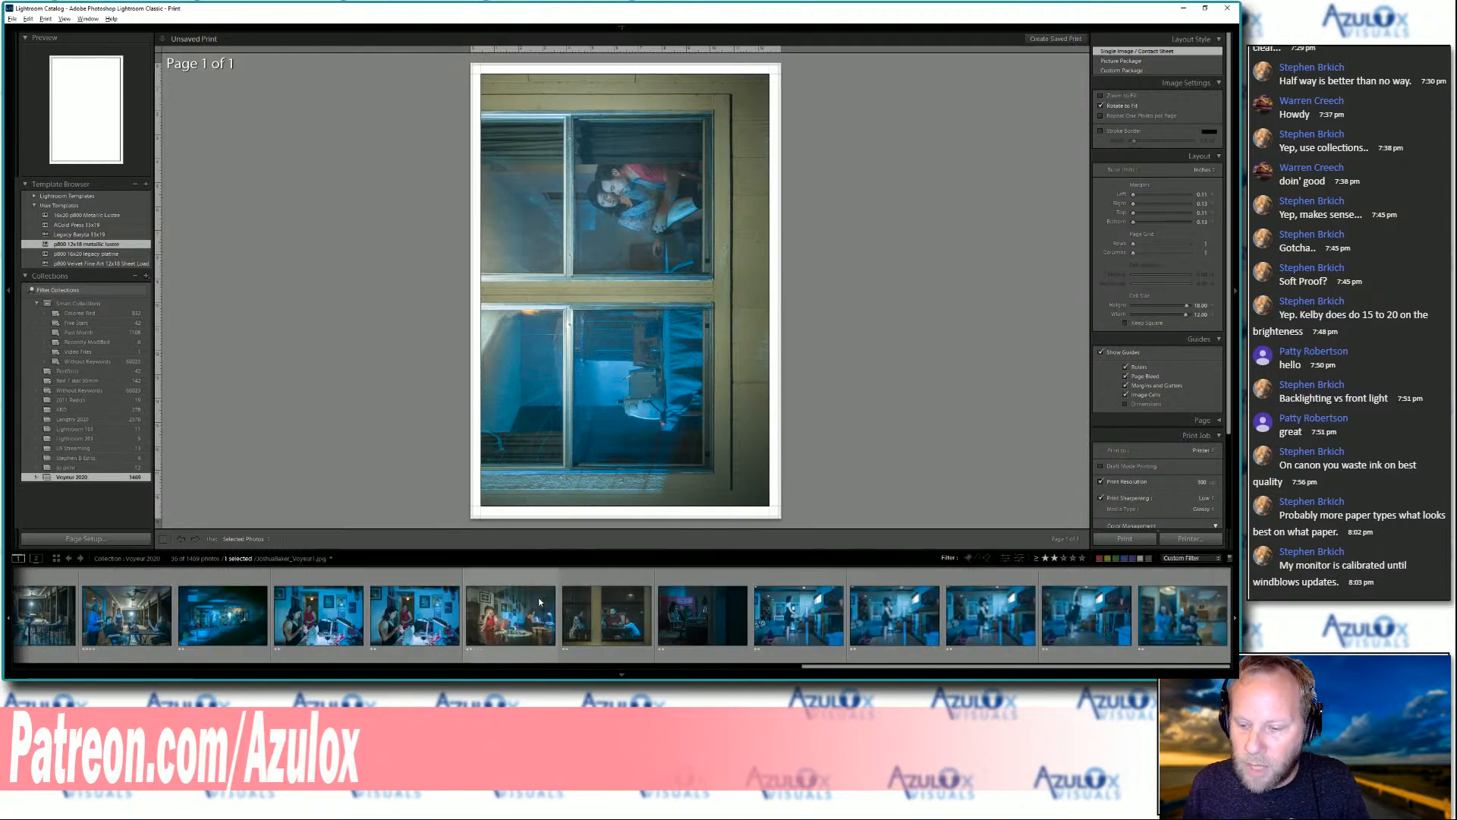
{"action": "scroll", "coordinate": [911, 619], "scroll_direction": "up", "scroll_amount": 4}
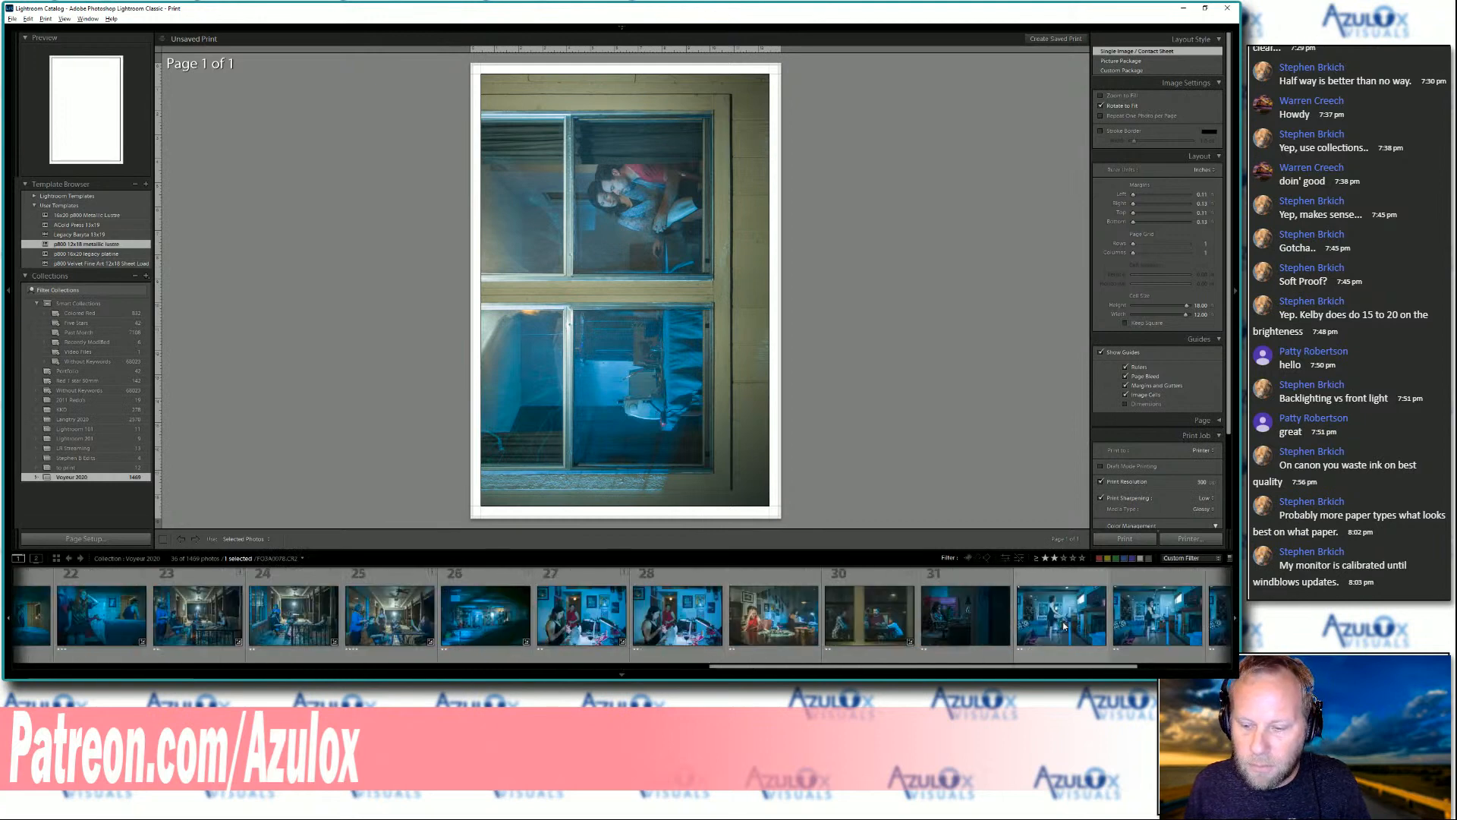
{"action": "left_click", "coordinate": [930, 623]}
{"action": "left_click", "coordinate": [862, 630]}
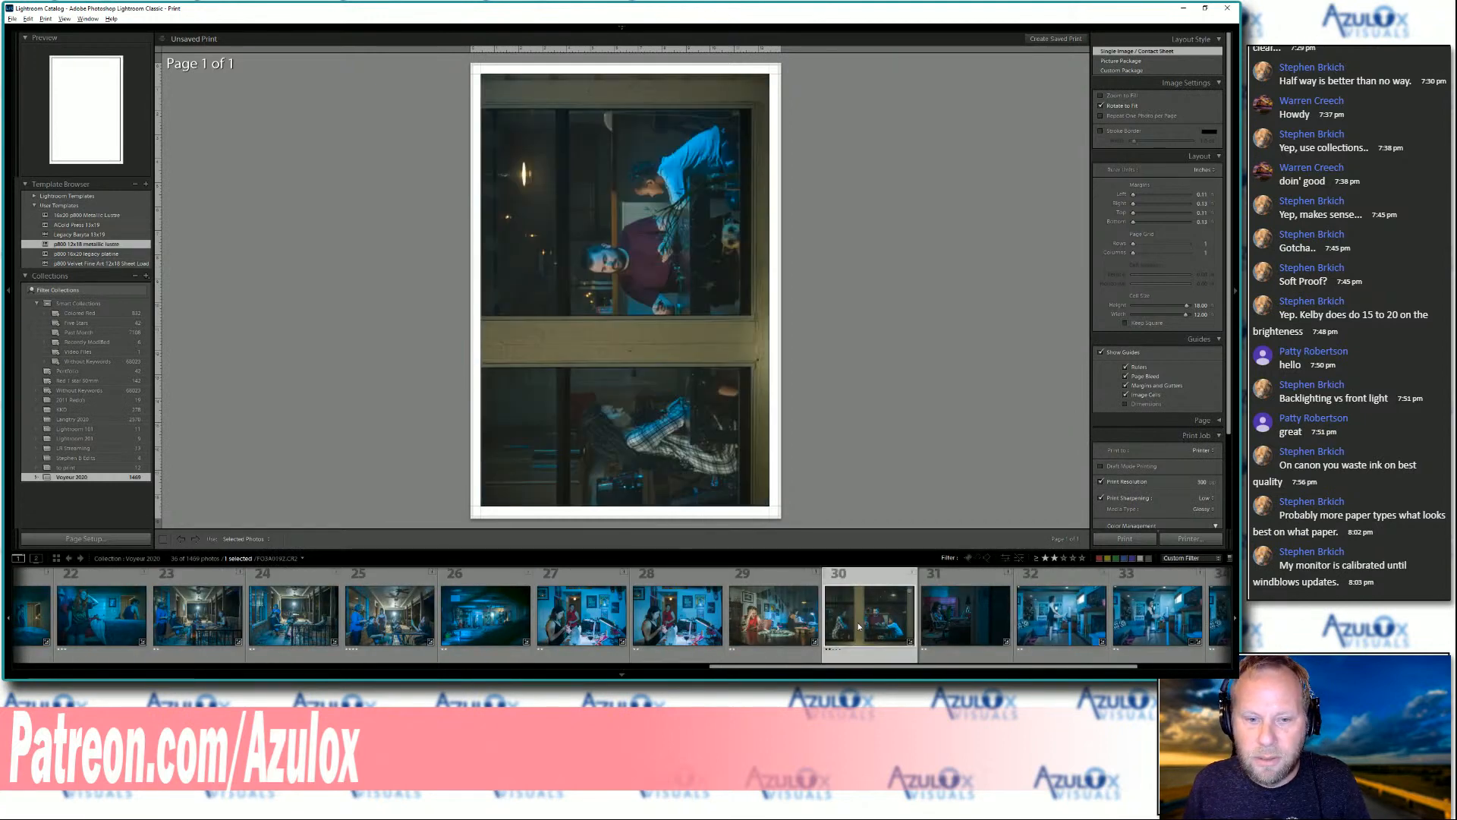
{"action": "left_click", "coordinate": [757, 623]}
{"action": "left_click", "coordinate": [672, 621]}
{"action": "left_click", "coordinate": [555, 621]}
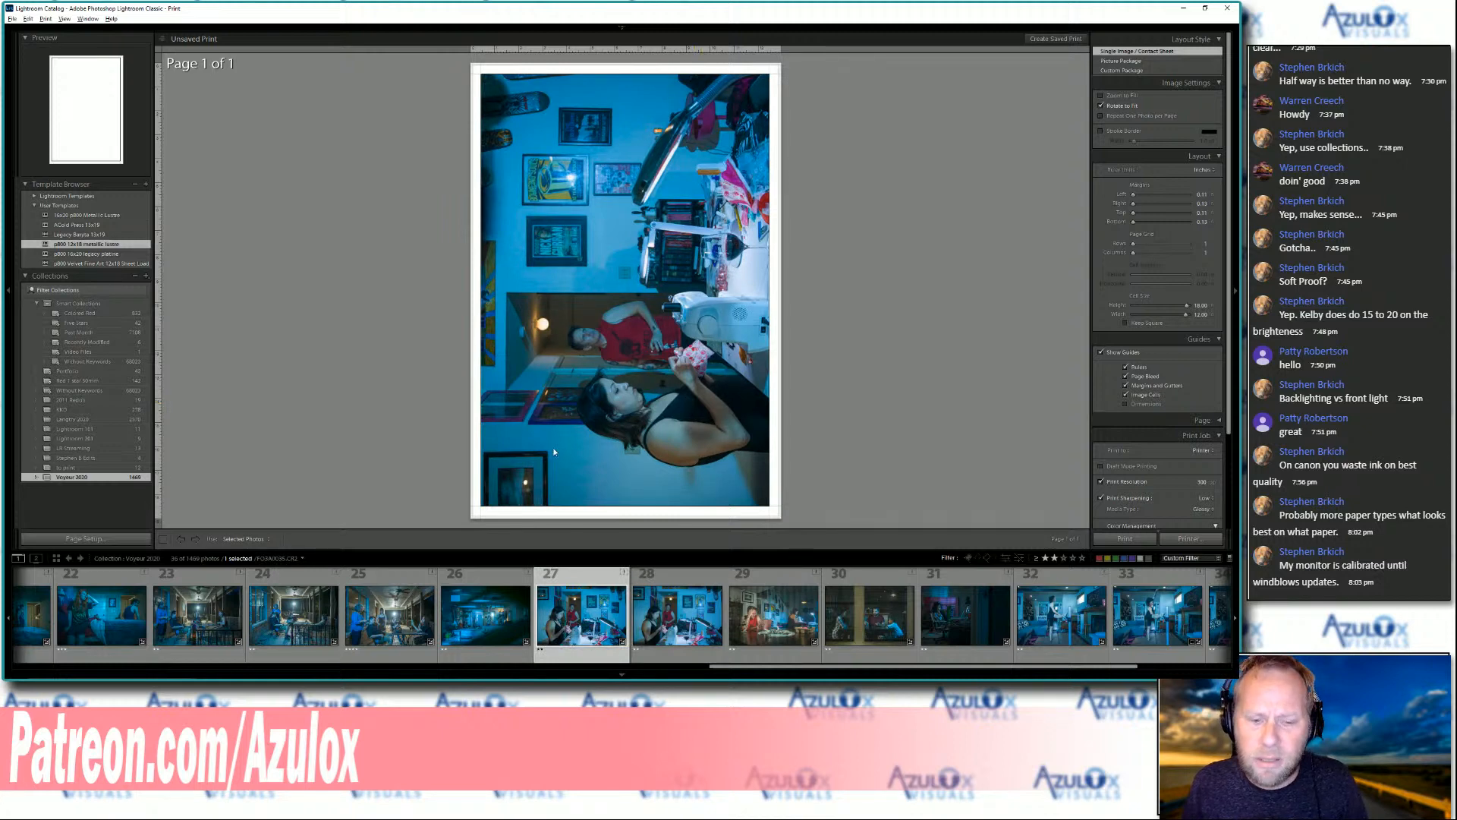
Preview photos 25 and 23, followed by photos 19 through 22, on the print page
{"action": "scroll", "coordinate": [562, 629], "scroll_direction": "up", "scroll_amount": 3}
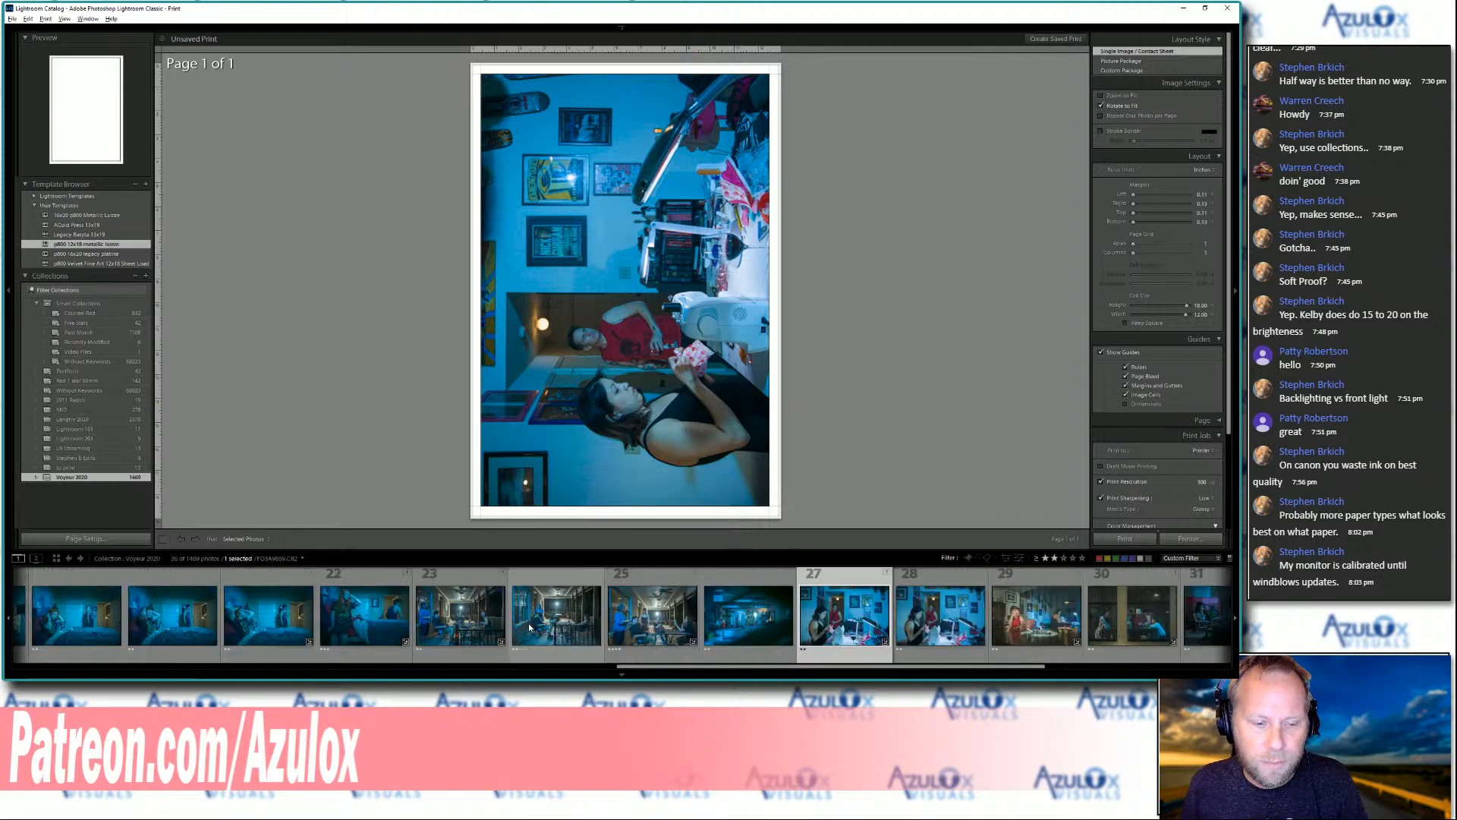
{"action": "left_click", "coordinate": [662, 625]}
{"action": "left_click", "coordinate": [459, 615]}
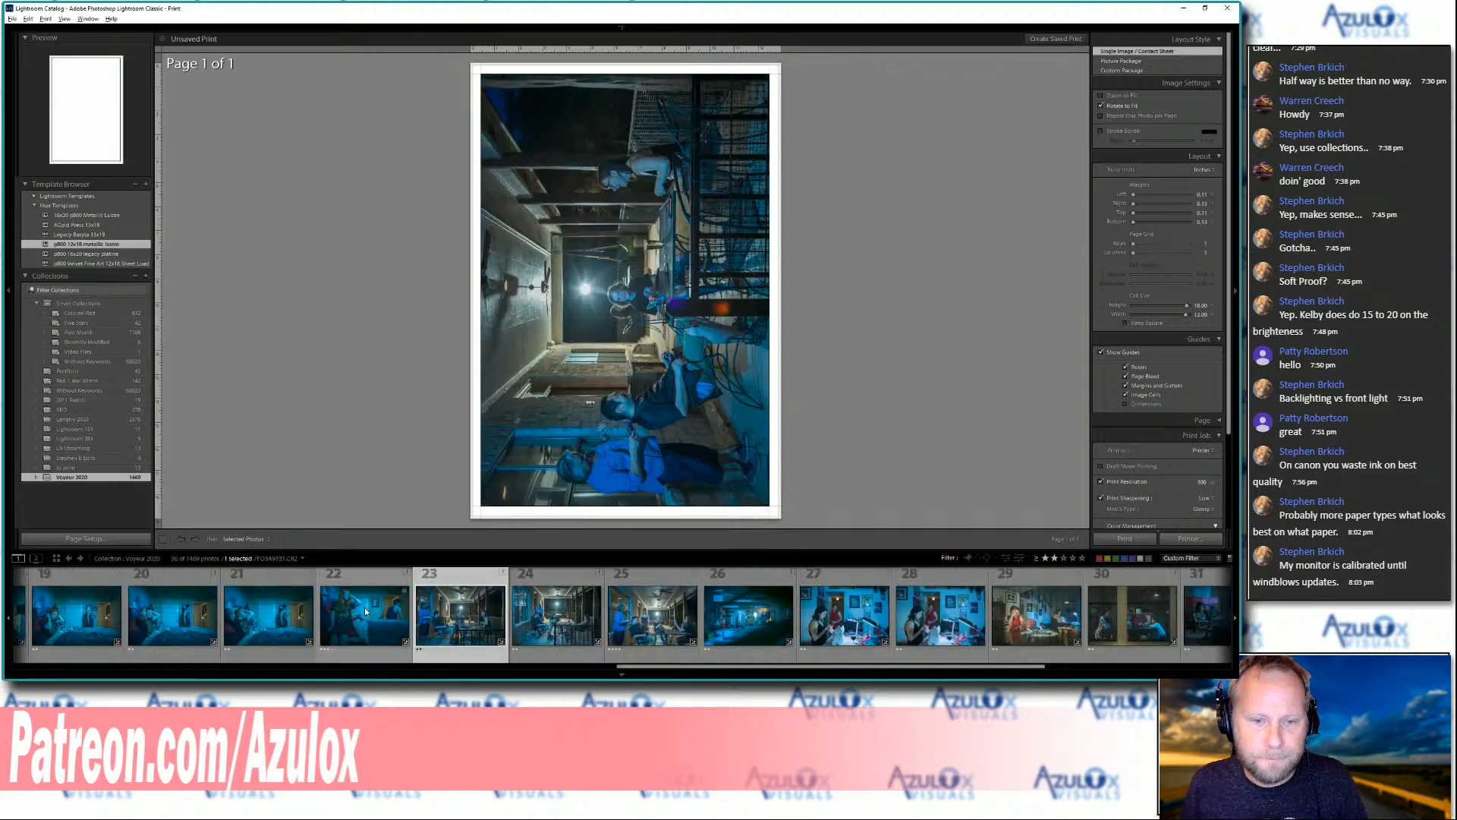
{"action": "scroll", "coordinate": [334, 611], "scroll_direction": "up", "scroll_amount": 3}
{"action": "left_click", "coordinate": [334, 611]}
{"action": "left_click", "coordinate": [430, 626]}
{"action": "left_click", "coordinate": [531, 619]}
{"action": "left_click", "coordinate": [626, 615]}
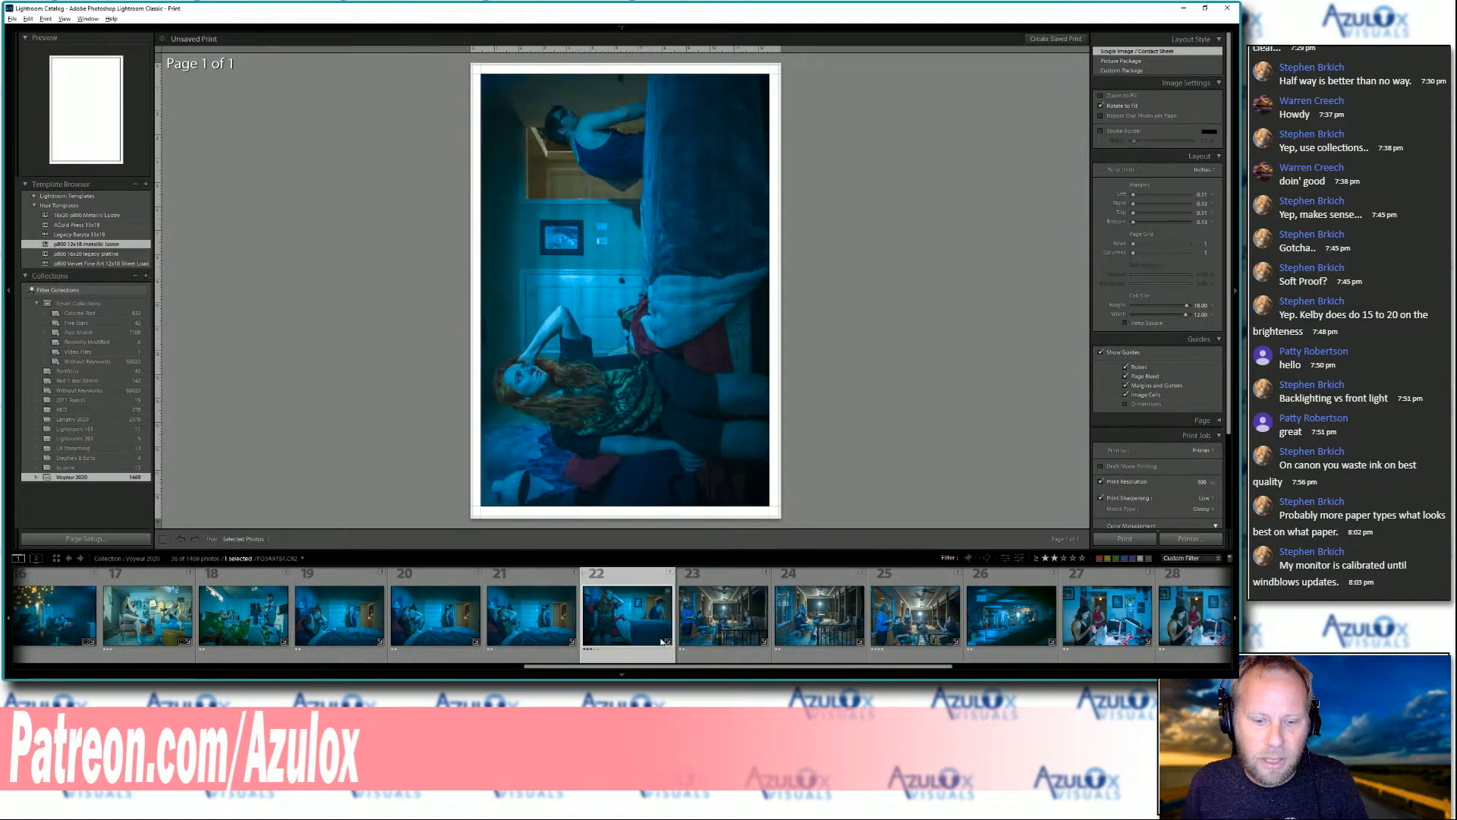
Return towards the start of the collection and preview photos 9, 8, 3, 1 and 10 on the print page
{"action": "scroll", "coordinate": [233, 632], "scroll_direction": "up", "scroll_amount": 5}
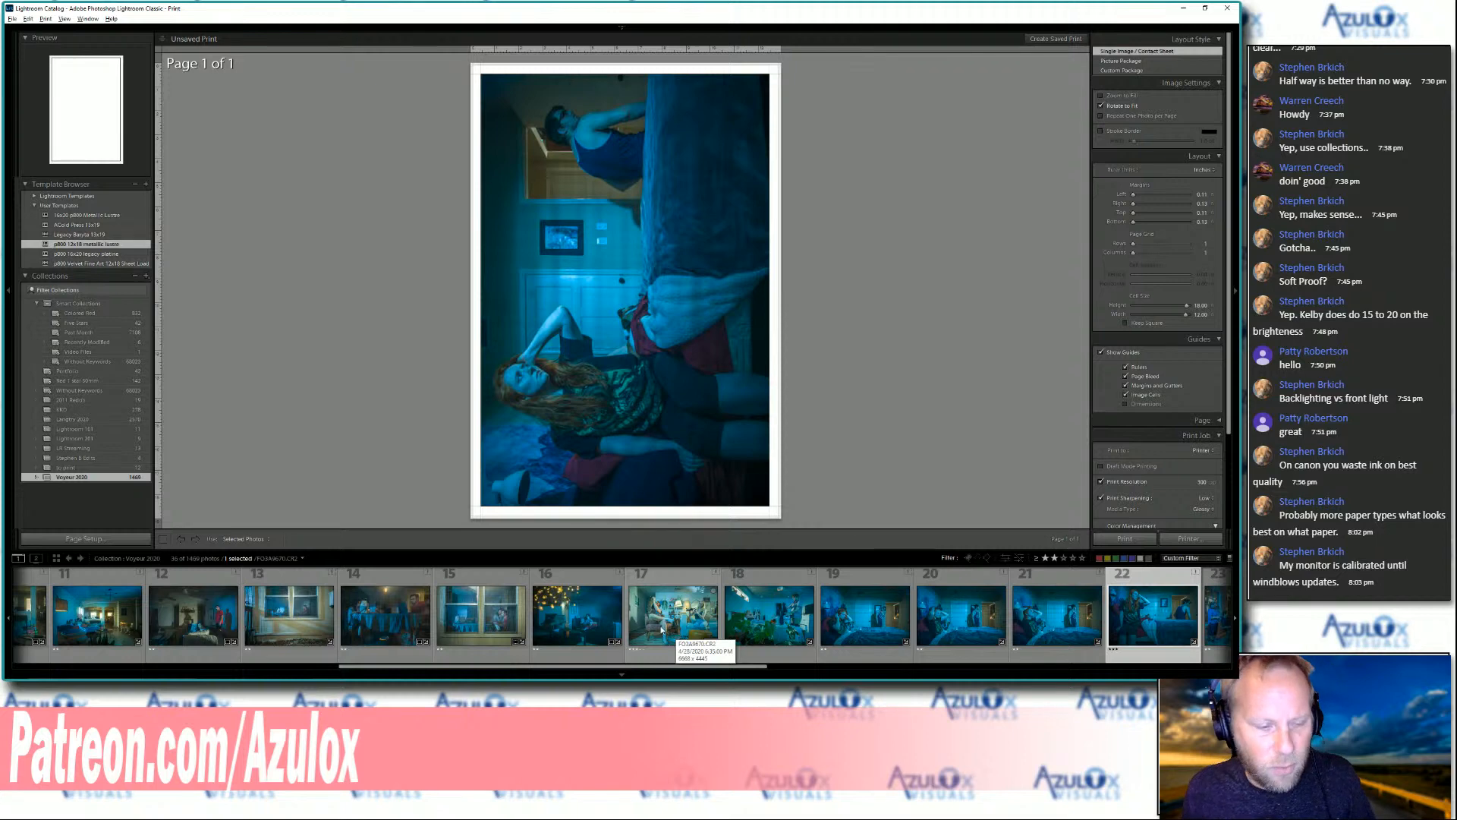
{"action": "scroll", "coordinate": [666, 630], "scroll_direction": "up", "scroll_amount": 5}
{"action": "left_click", "coordinate": [429, 618]}
{"action": "left_click", "coordinate": [346, 621]}
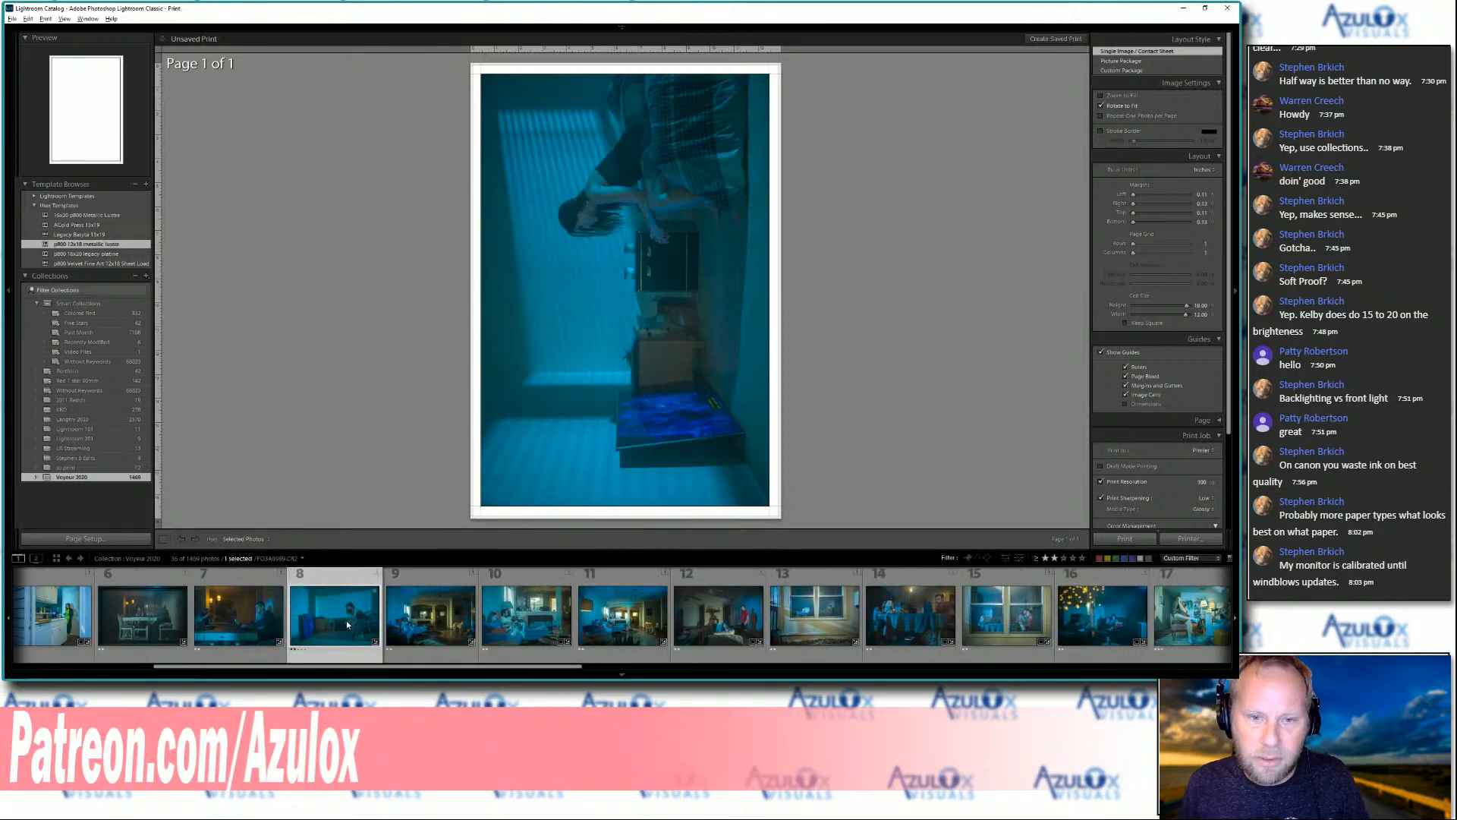
{"action": "scroll", "coordinate": [168, 622], "scroll_direction": "up", "scroll_amount": 4}
{"action": "left_click", "coordinate": [250, 616]}
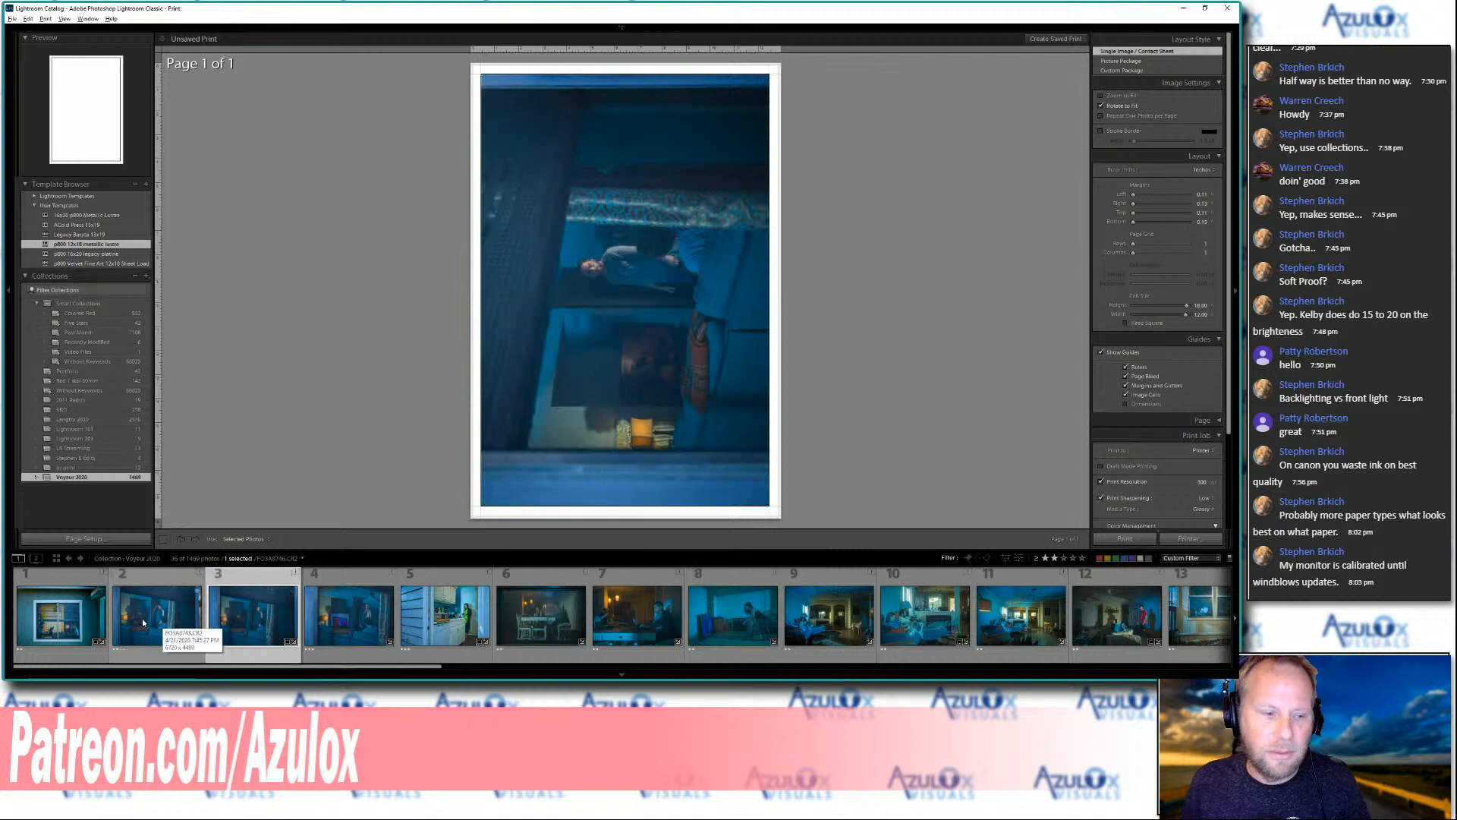
{"action": "left_click", "coordinate": [77, 620]}
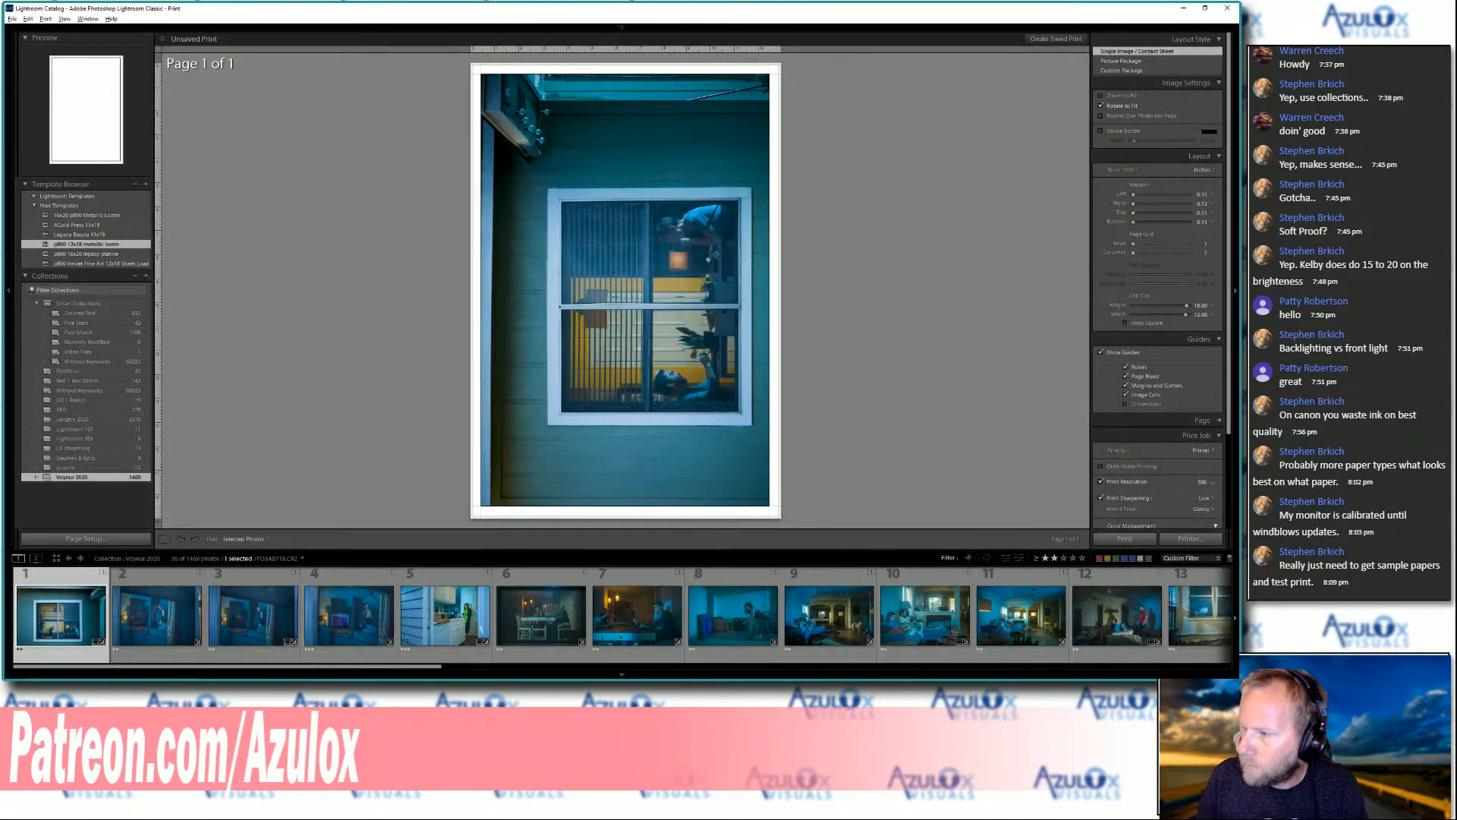
{"action": "left_click", "coordinate": [910, 625]}
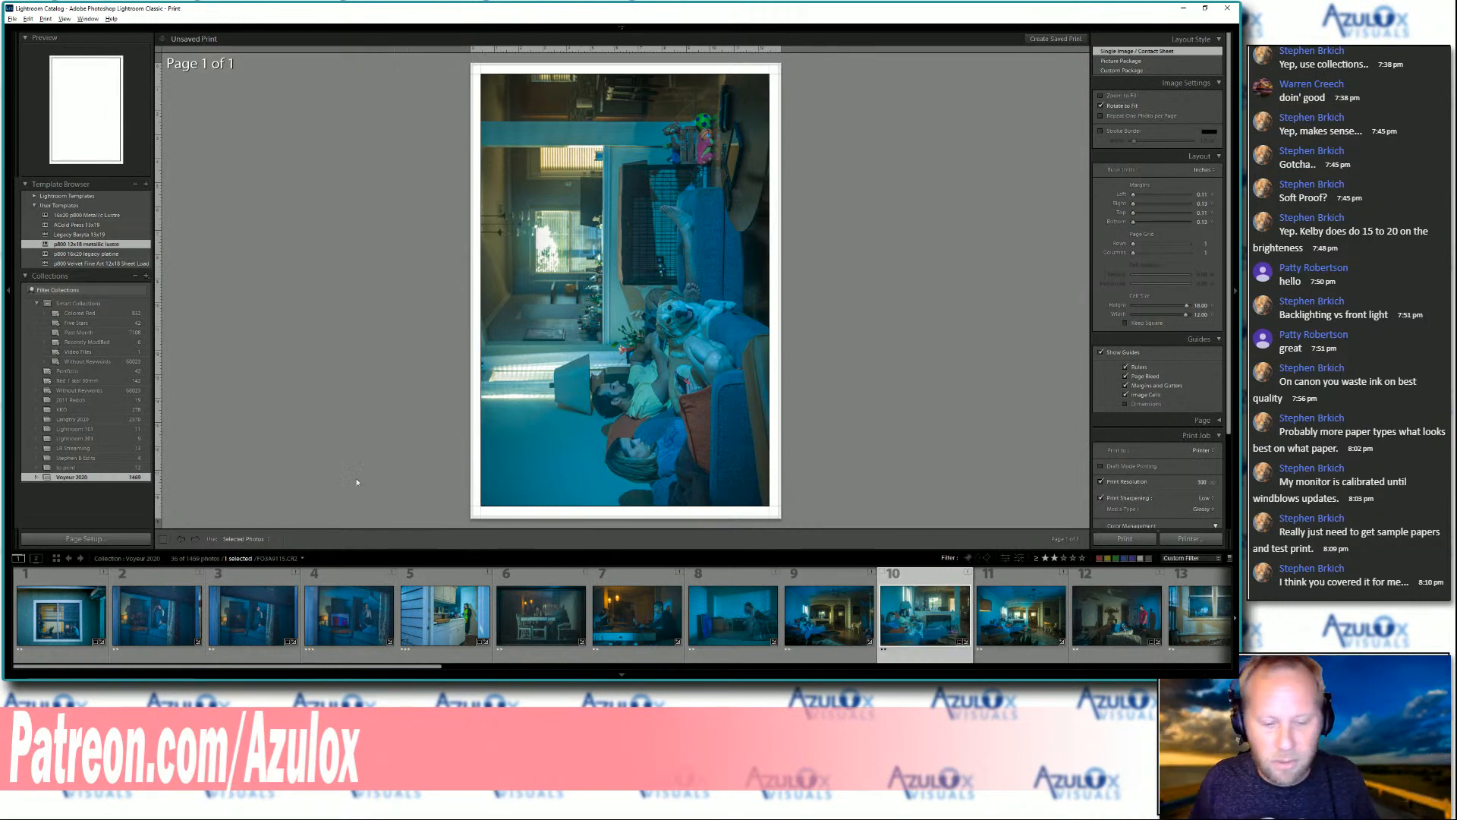
{"action": "left_click", "coordinate": [483, 662]}
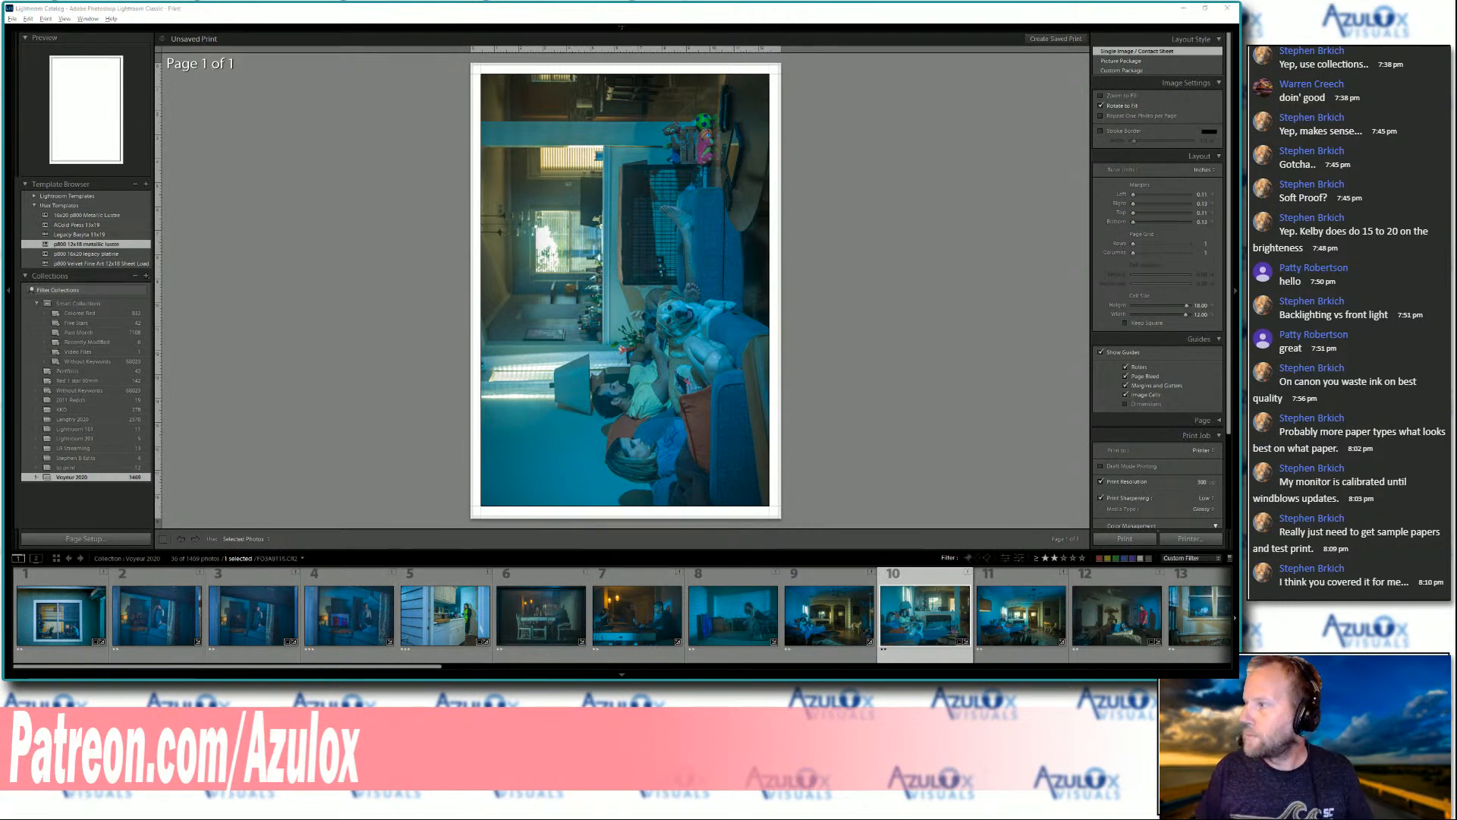